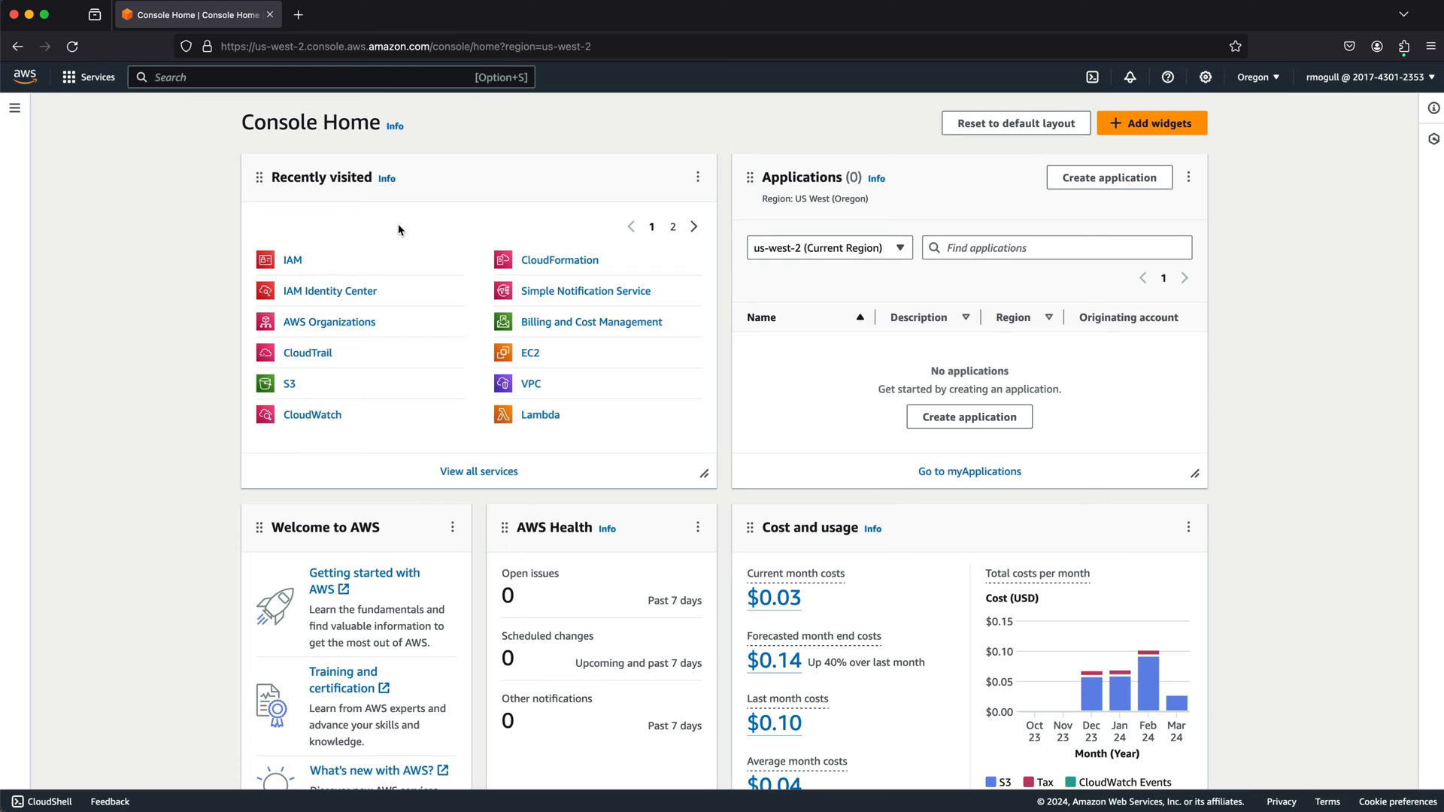
# Open IAM Identity Center and look through its users, groups and AWS accounts
pyautogui.click(317, 292)
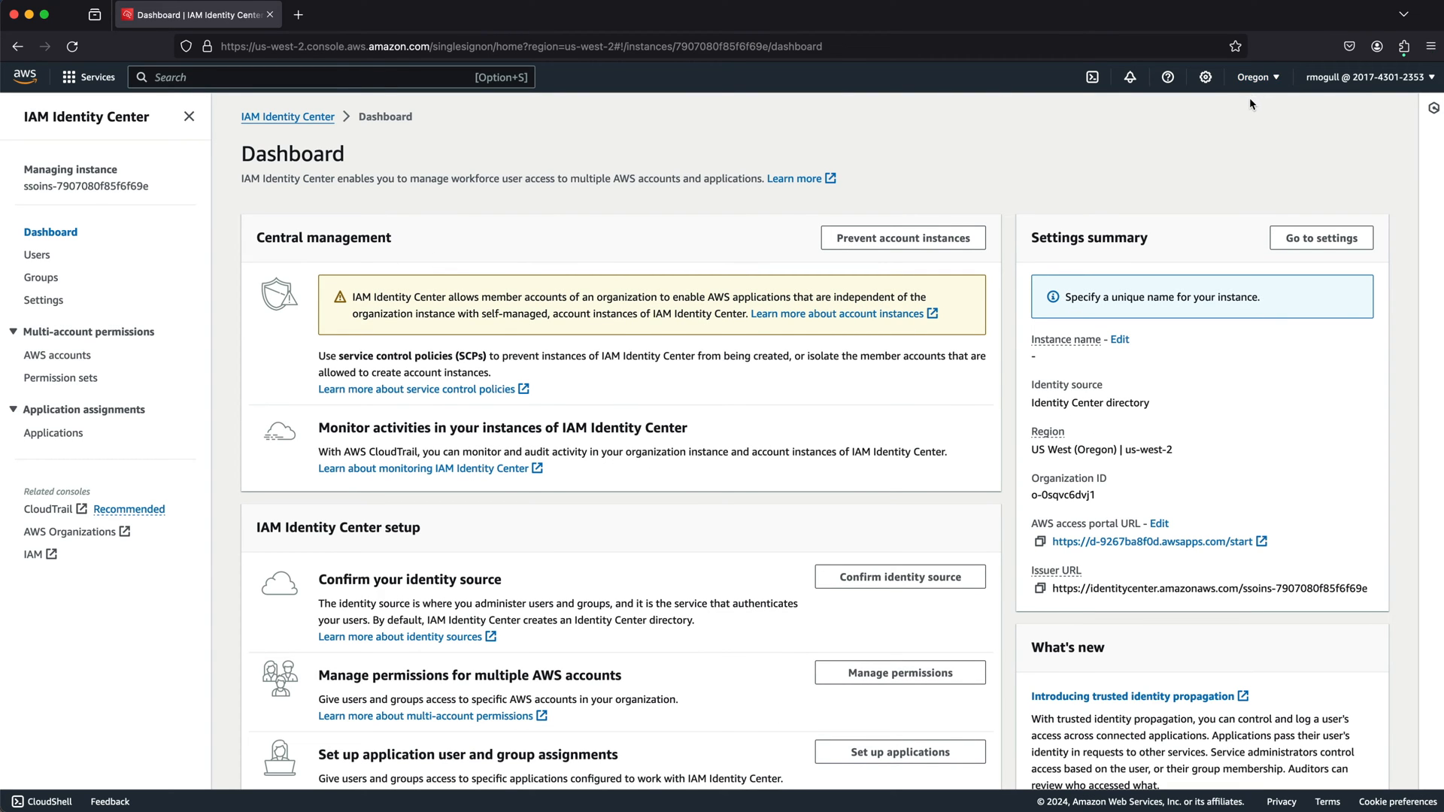
pyautogui.click(1255, 76)
pyautogui.click(922, 116)
pyautogui.click(37, 256)
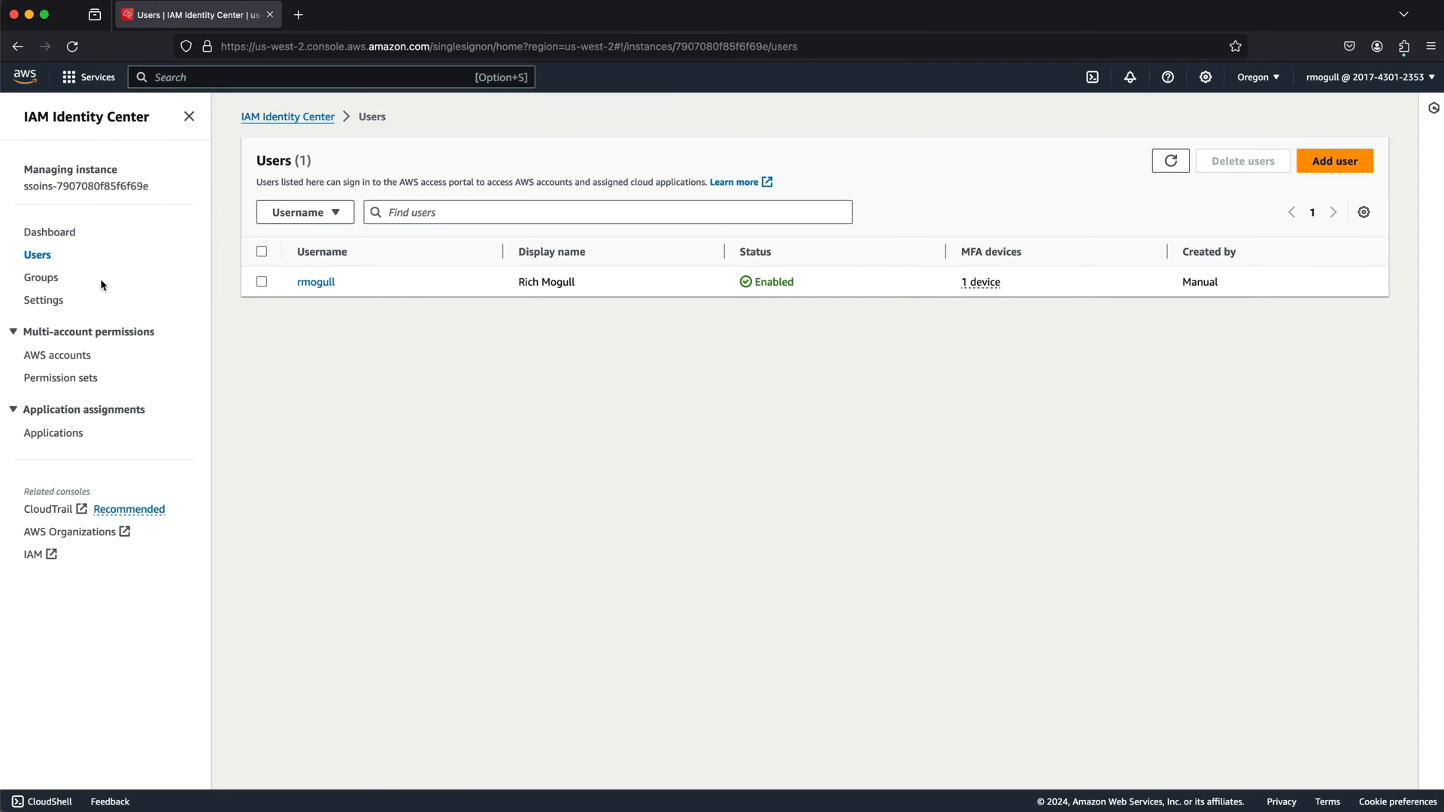
pyautogui.click(50, 280)
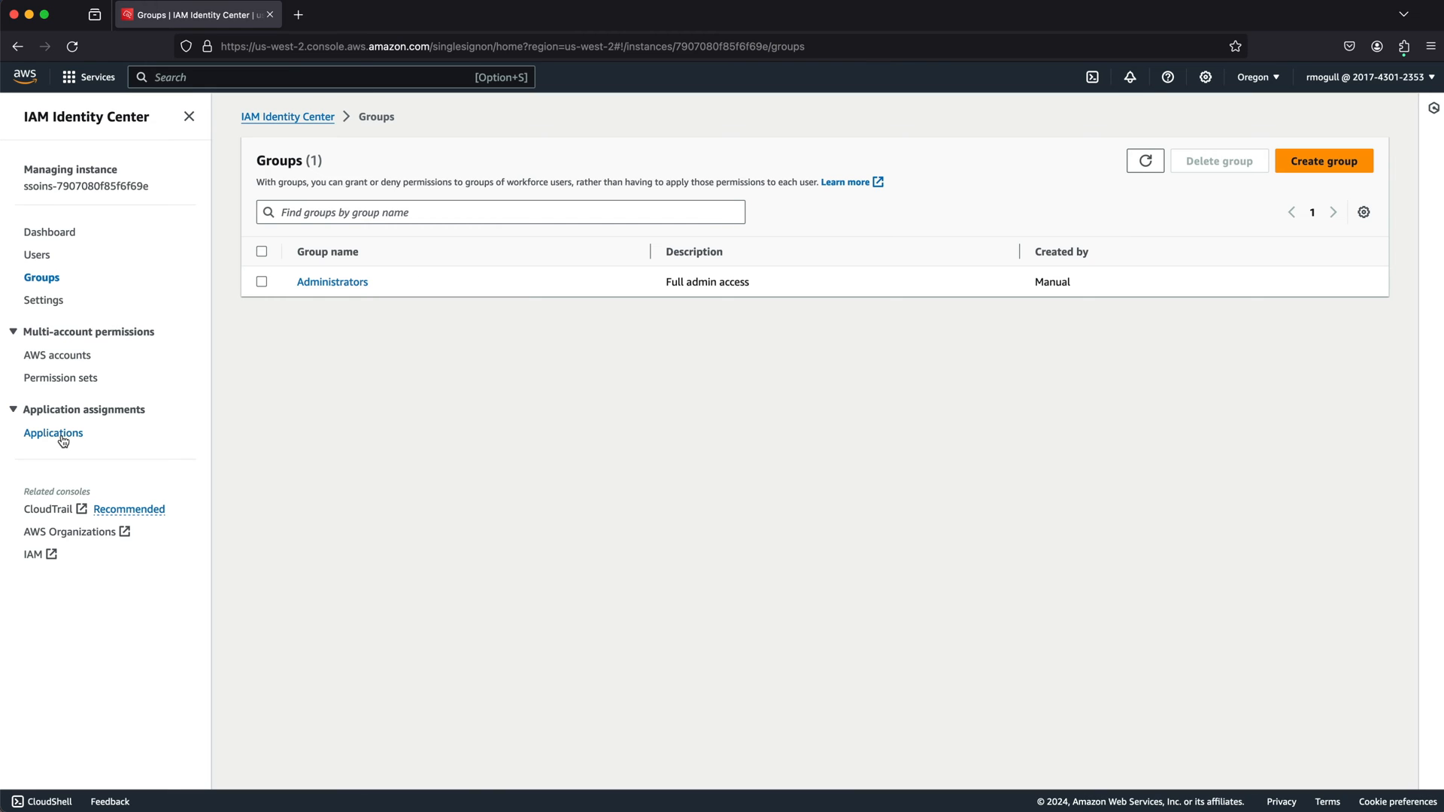
pyautogui.click(66, 357)
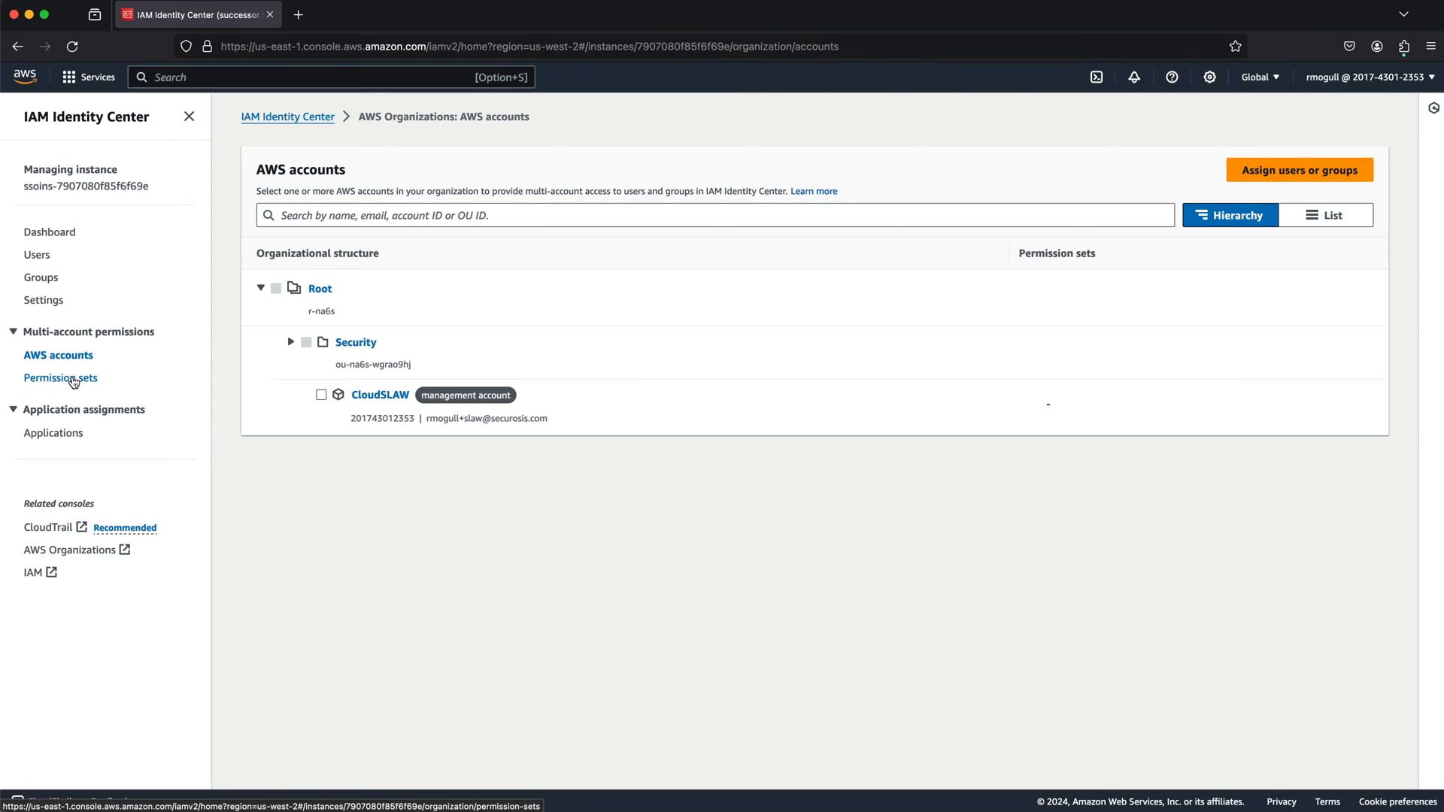
# Start a new permission set of the predefined type with the AdministratorAccess managed policy and continue to its details
pyautogui.click(74, 381)
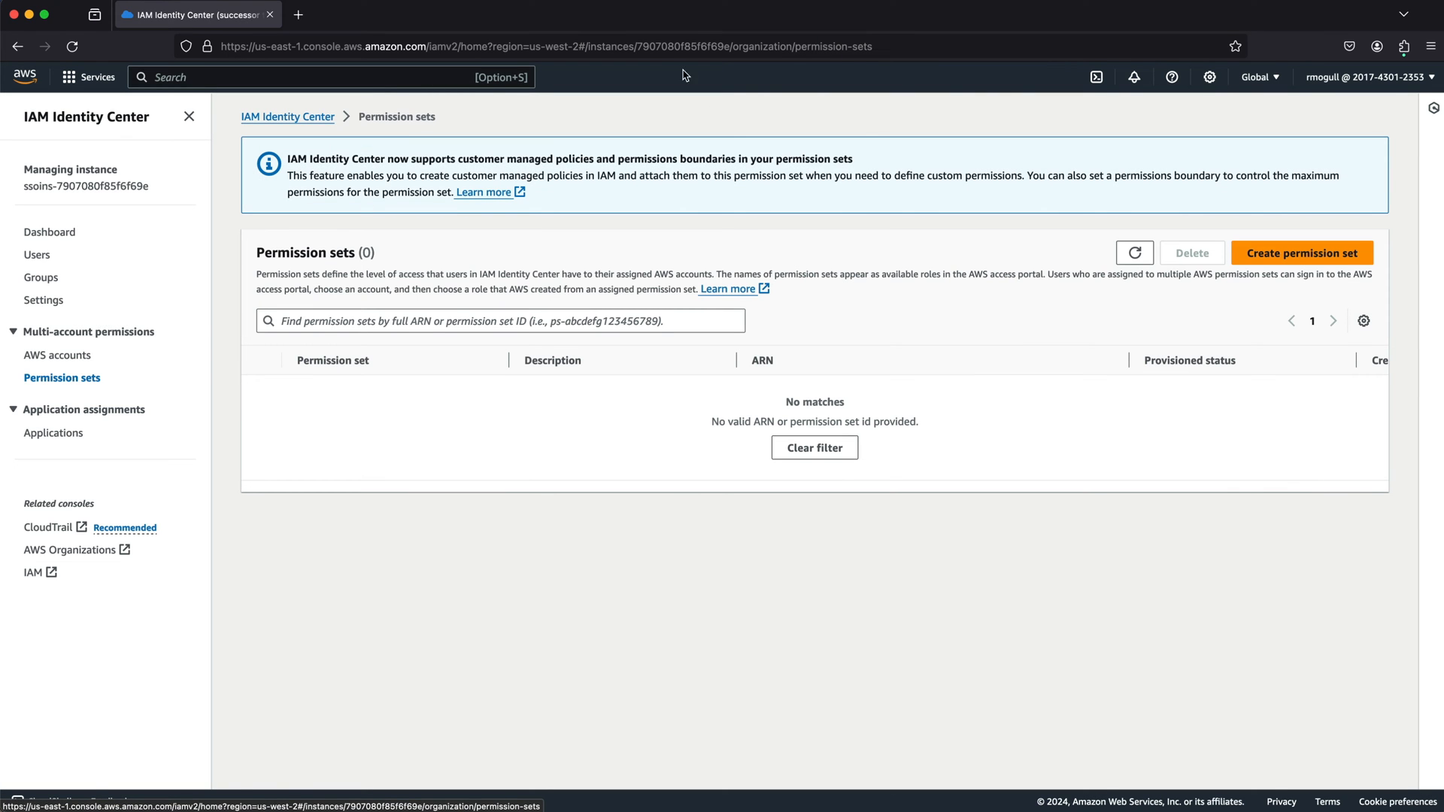
pyautogui.click(1297, 257)
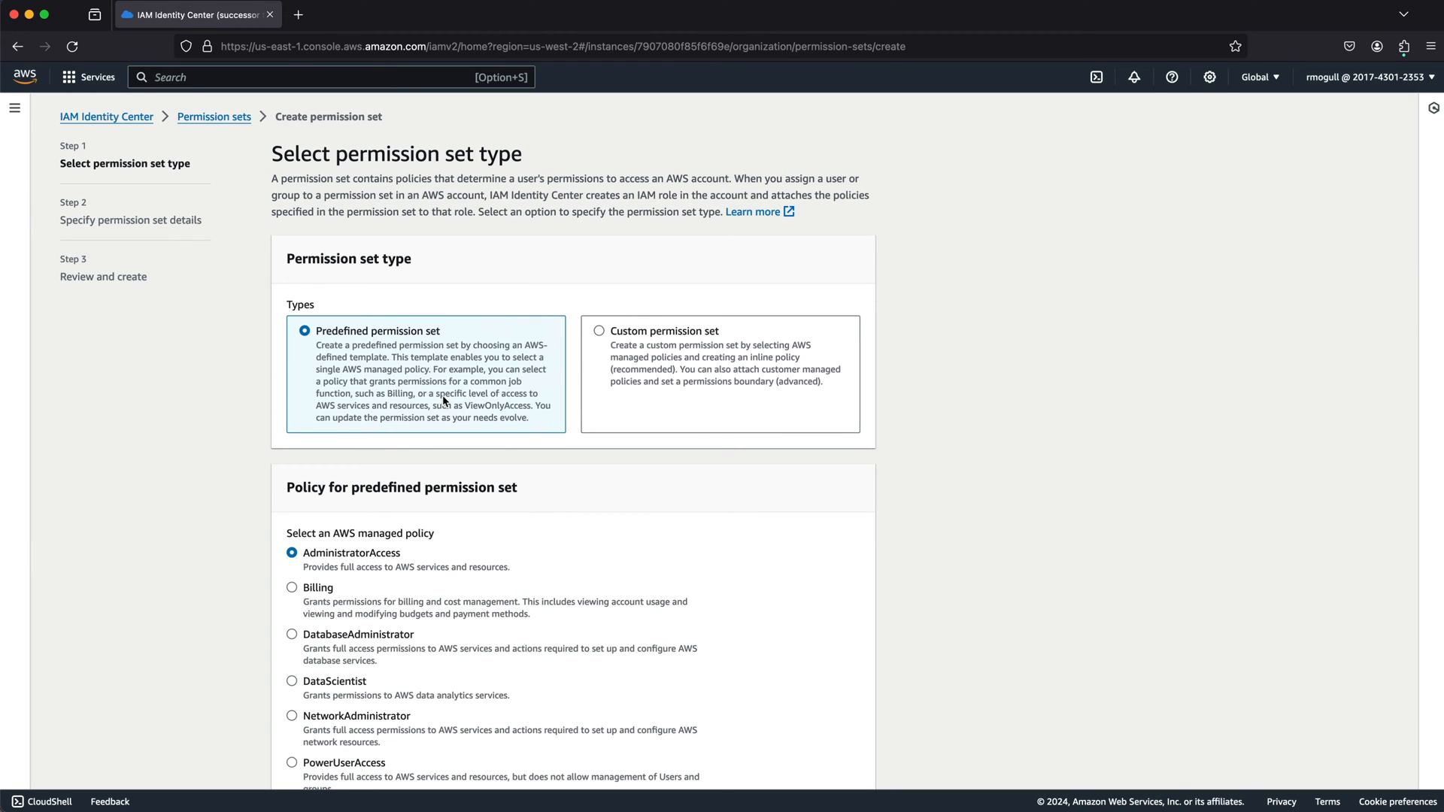
pyautogui.scroll(-4, 444, 398)
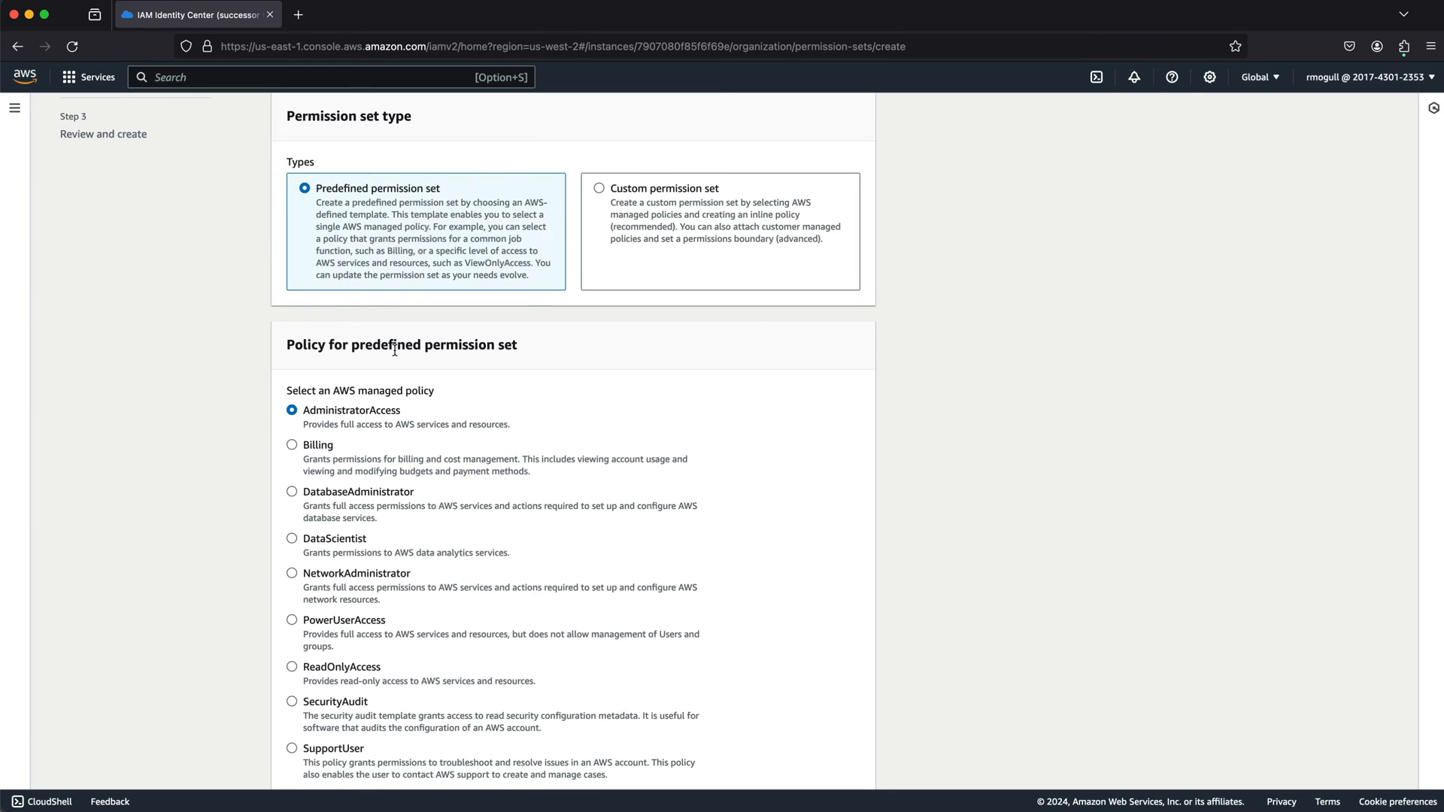
pyautogui.scroll(-2, 394, 349)
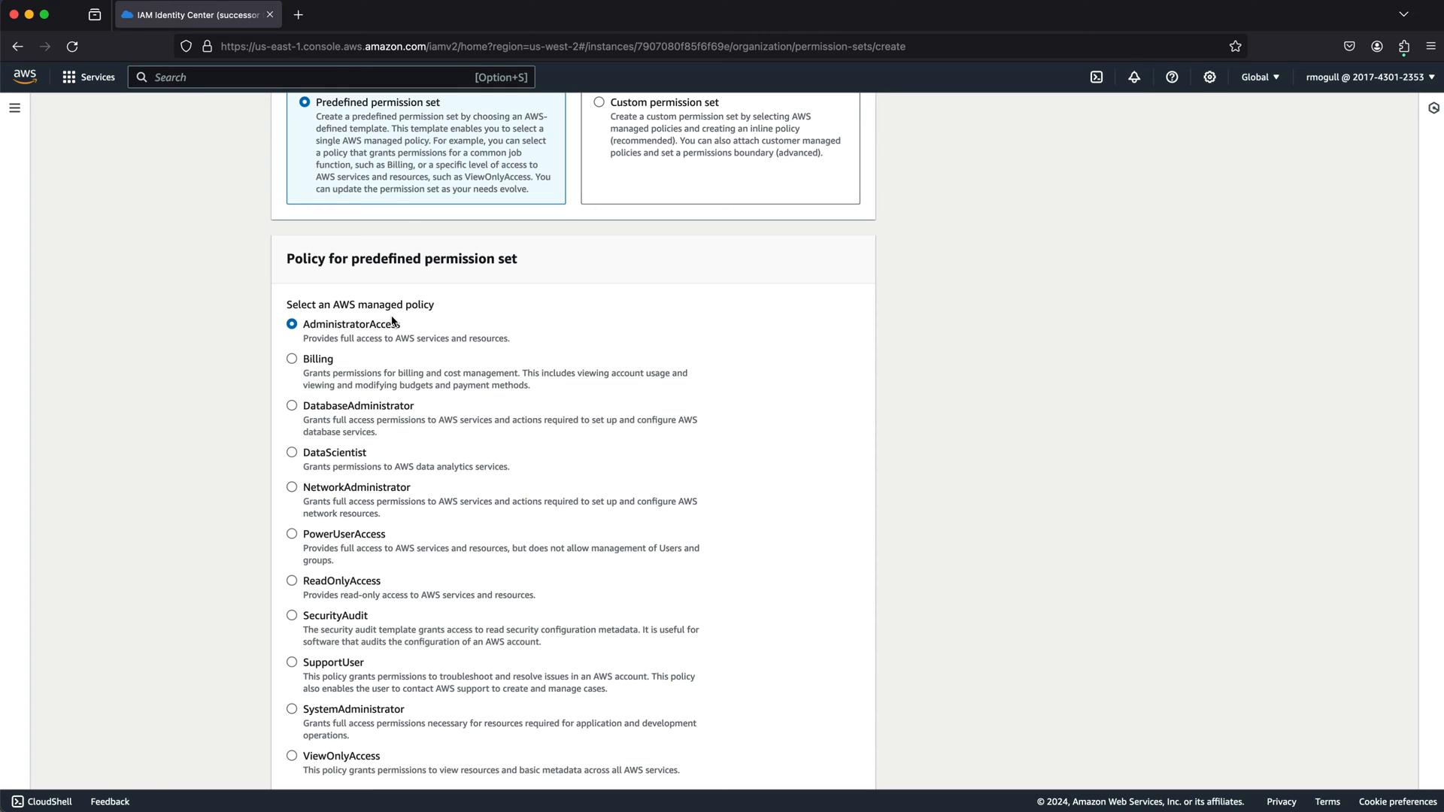
pyautogui.scroll(-1, 392, 322)
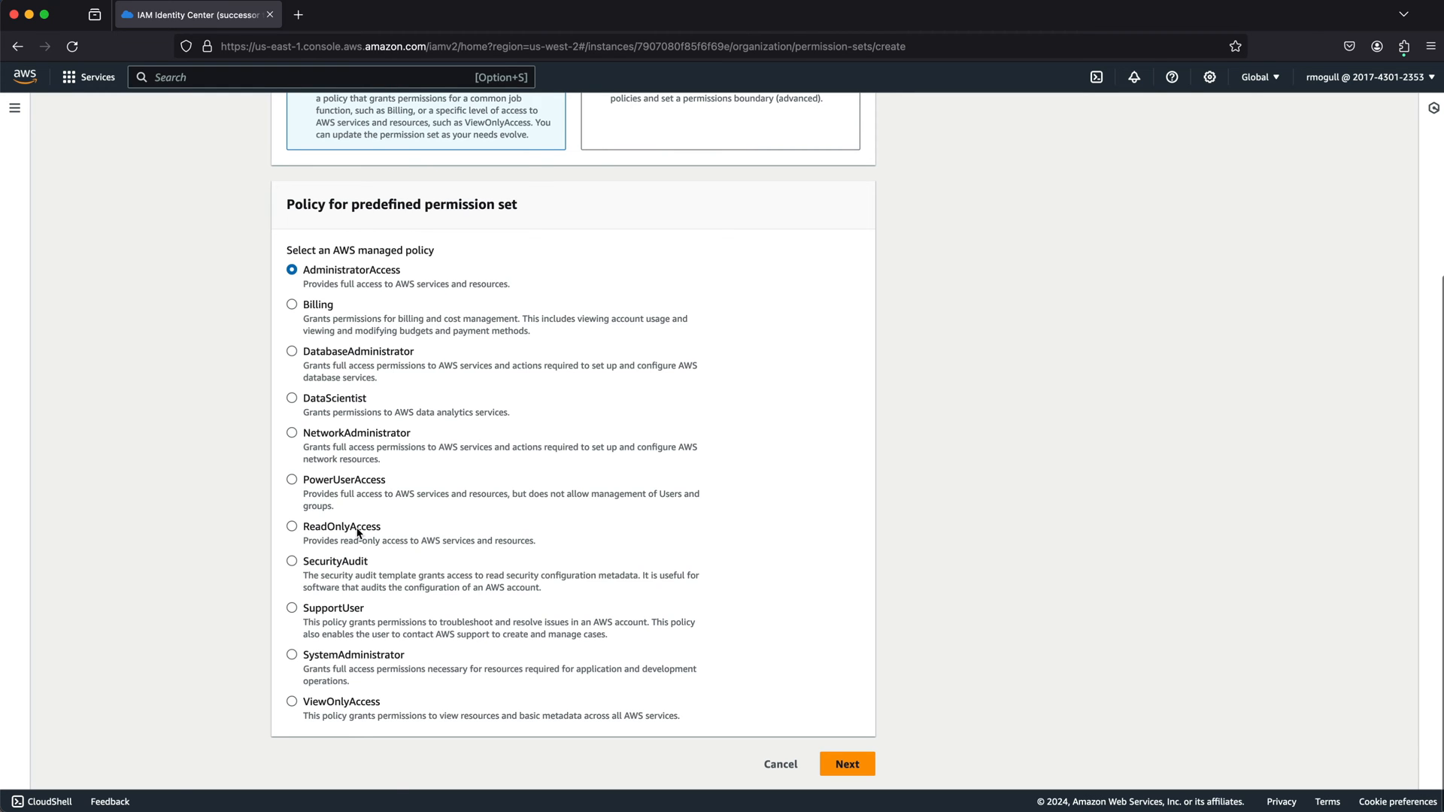
pyautogui.scroll(5, 357, 533)
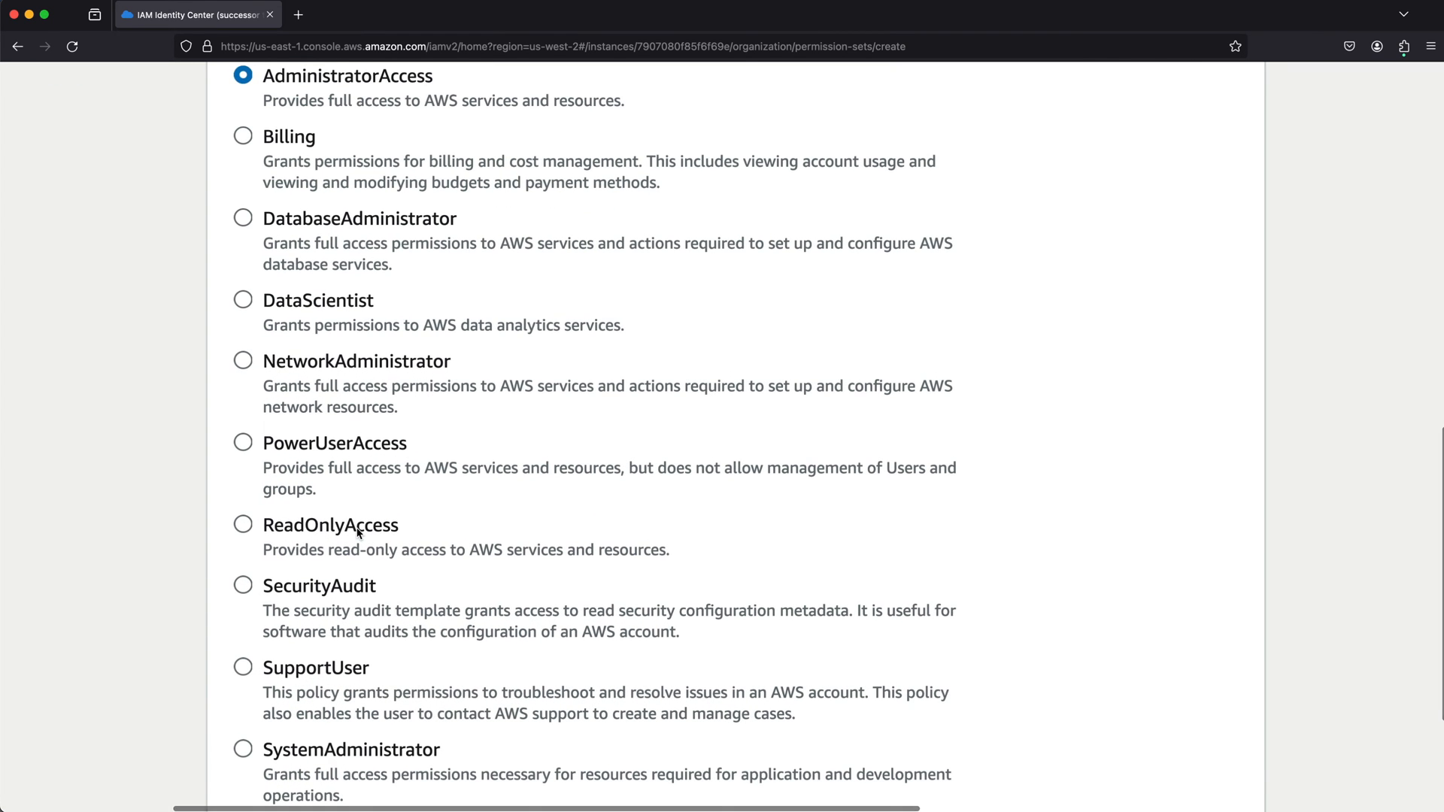
pyautogui.scroll(-5, 357, 533)
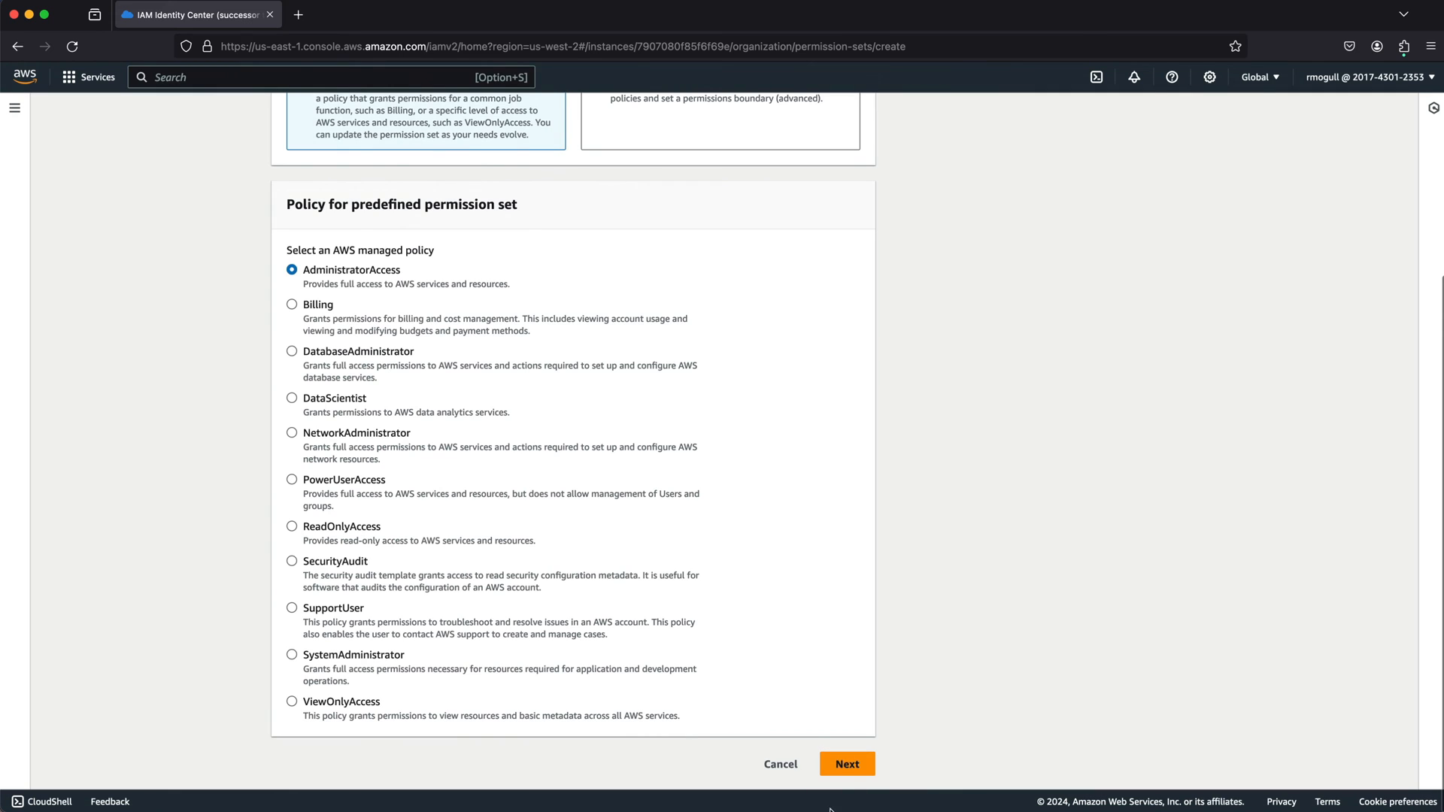
pyautogui.click(847, 765)
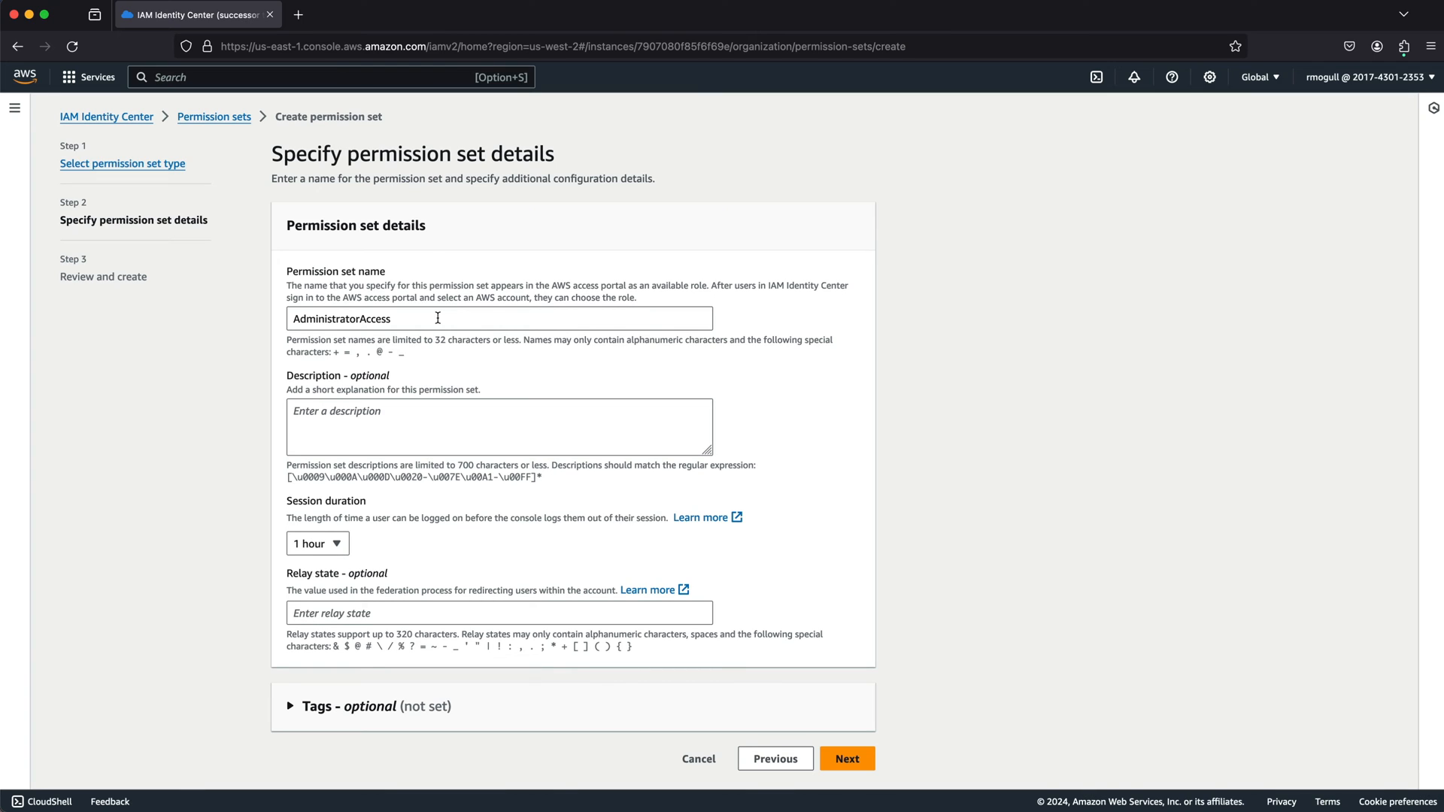
# Describe the permission set as "Full admin" and review the session duration options, keeping 1 hour and a blank relay state
pyautogui.click(374, 410)
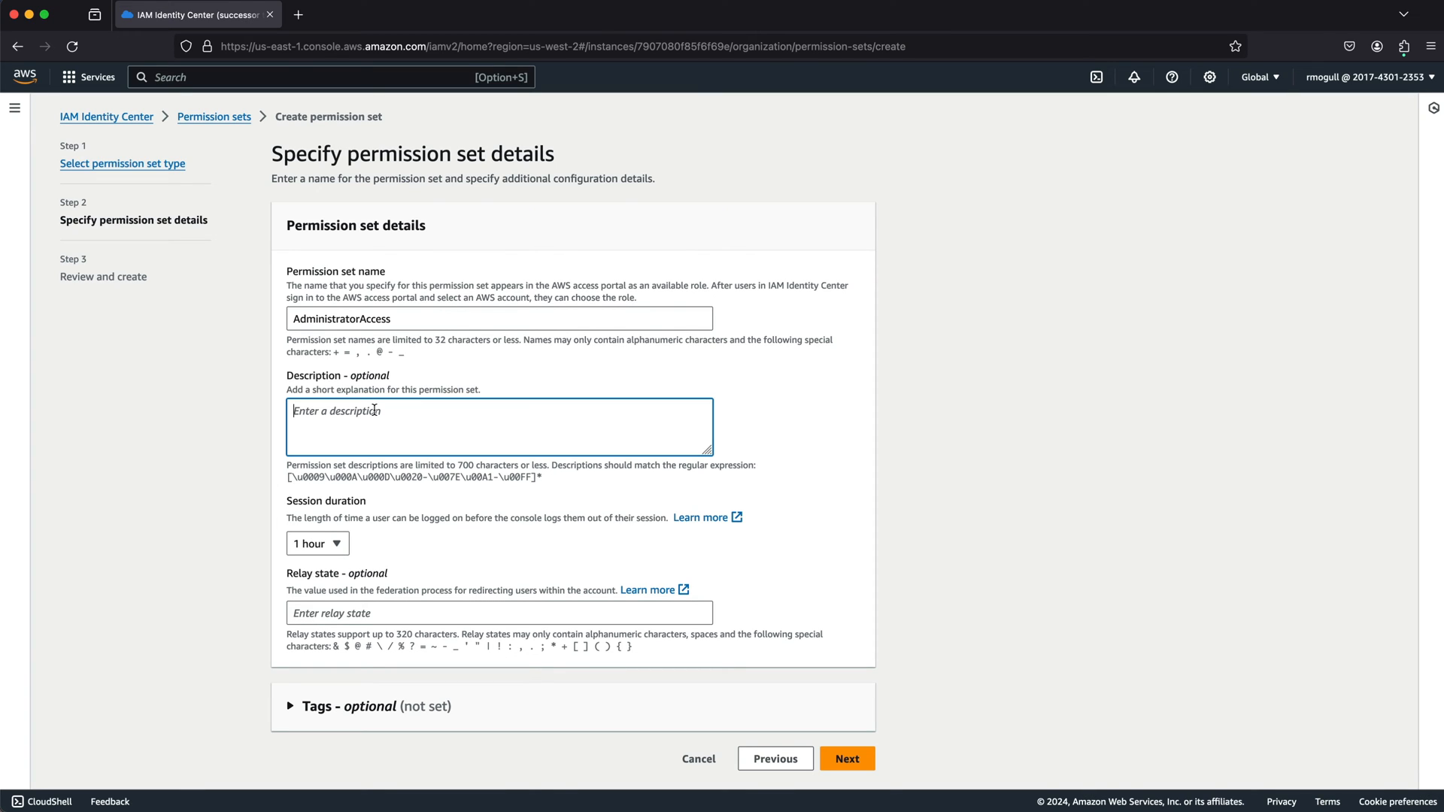
pyautogui.write('Full admin')
pyautogui.click(340, 544)
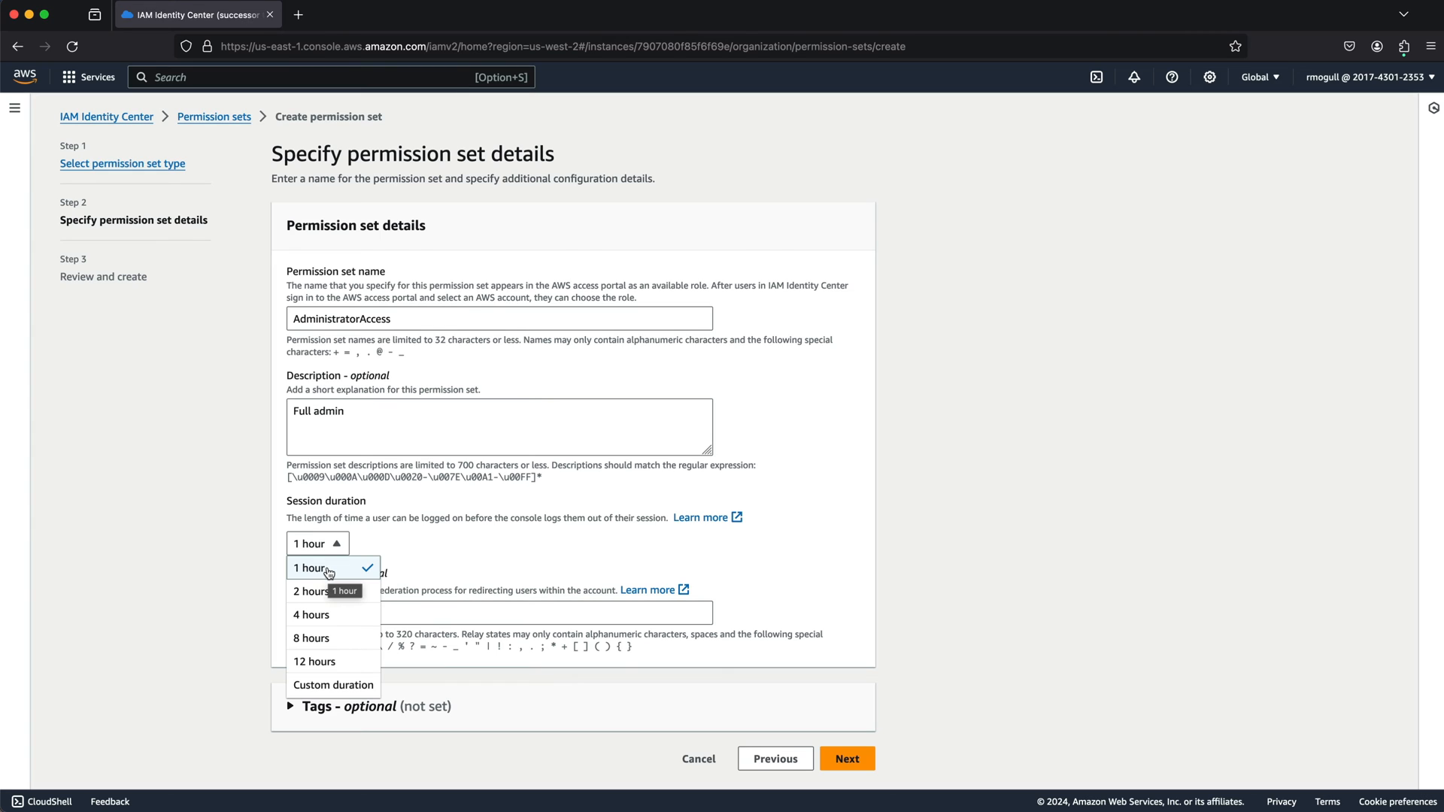
pyautogui.click(447, 548)
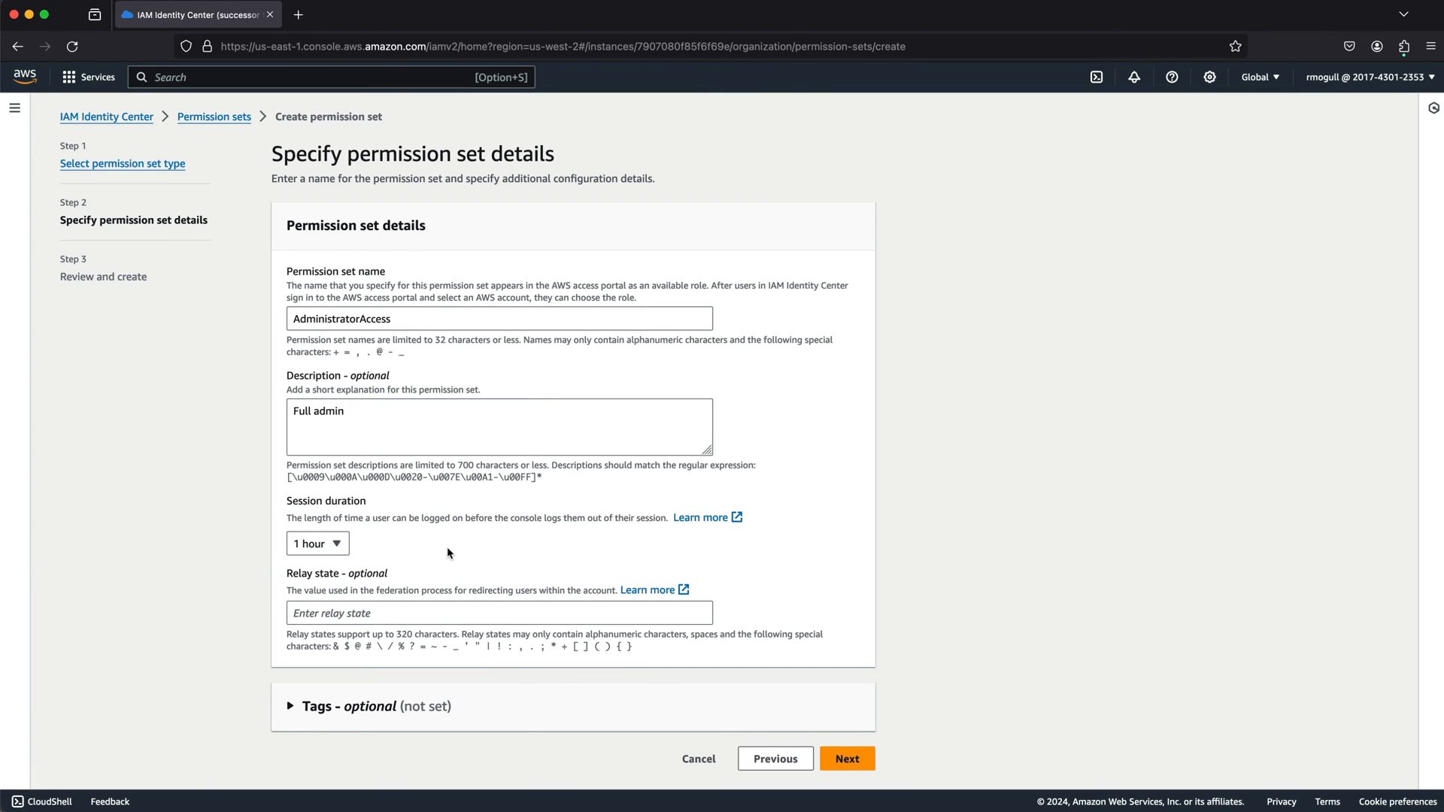
pyautogui.click(331, 545)
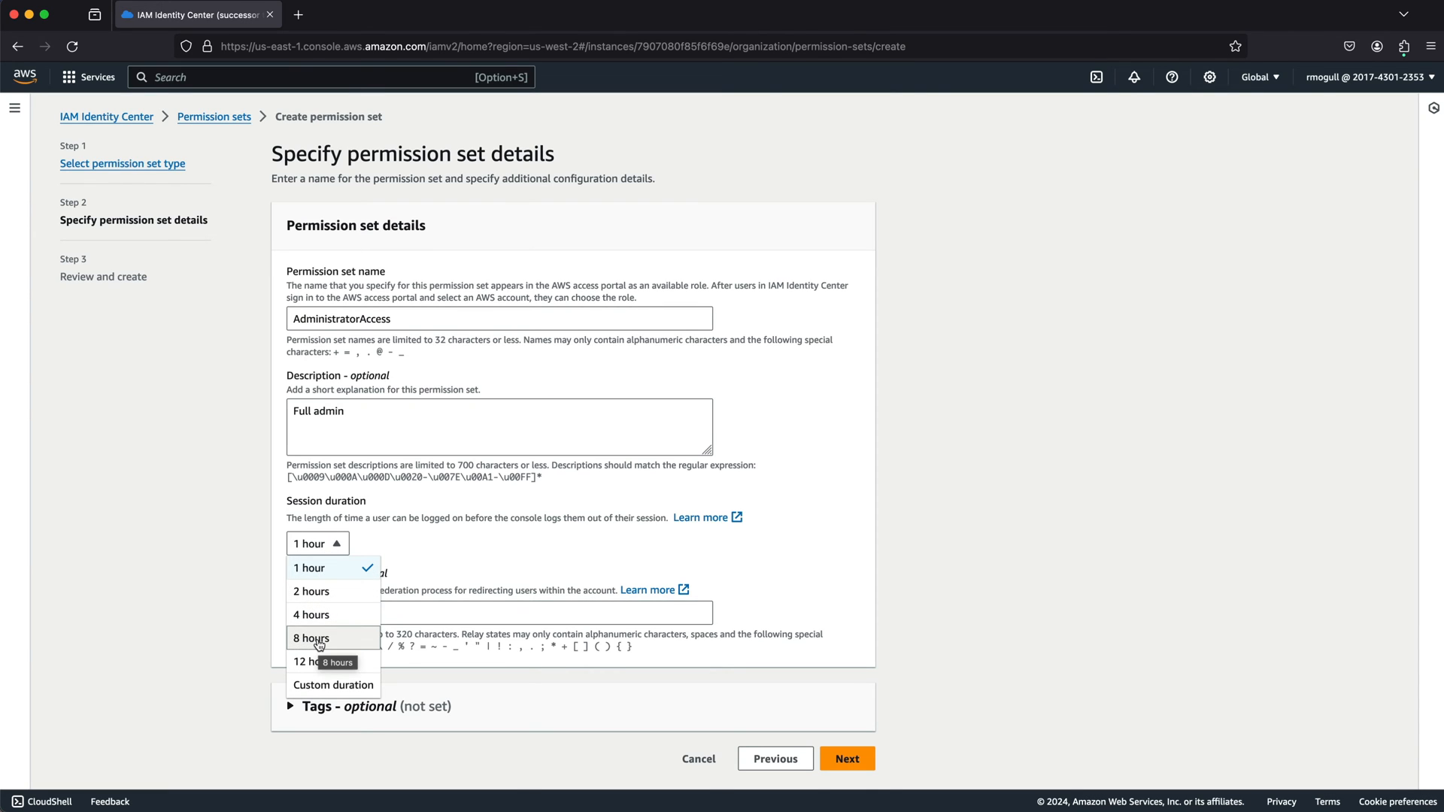
pyautogui.click(512, 529)
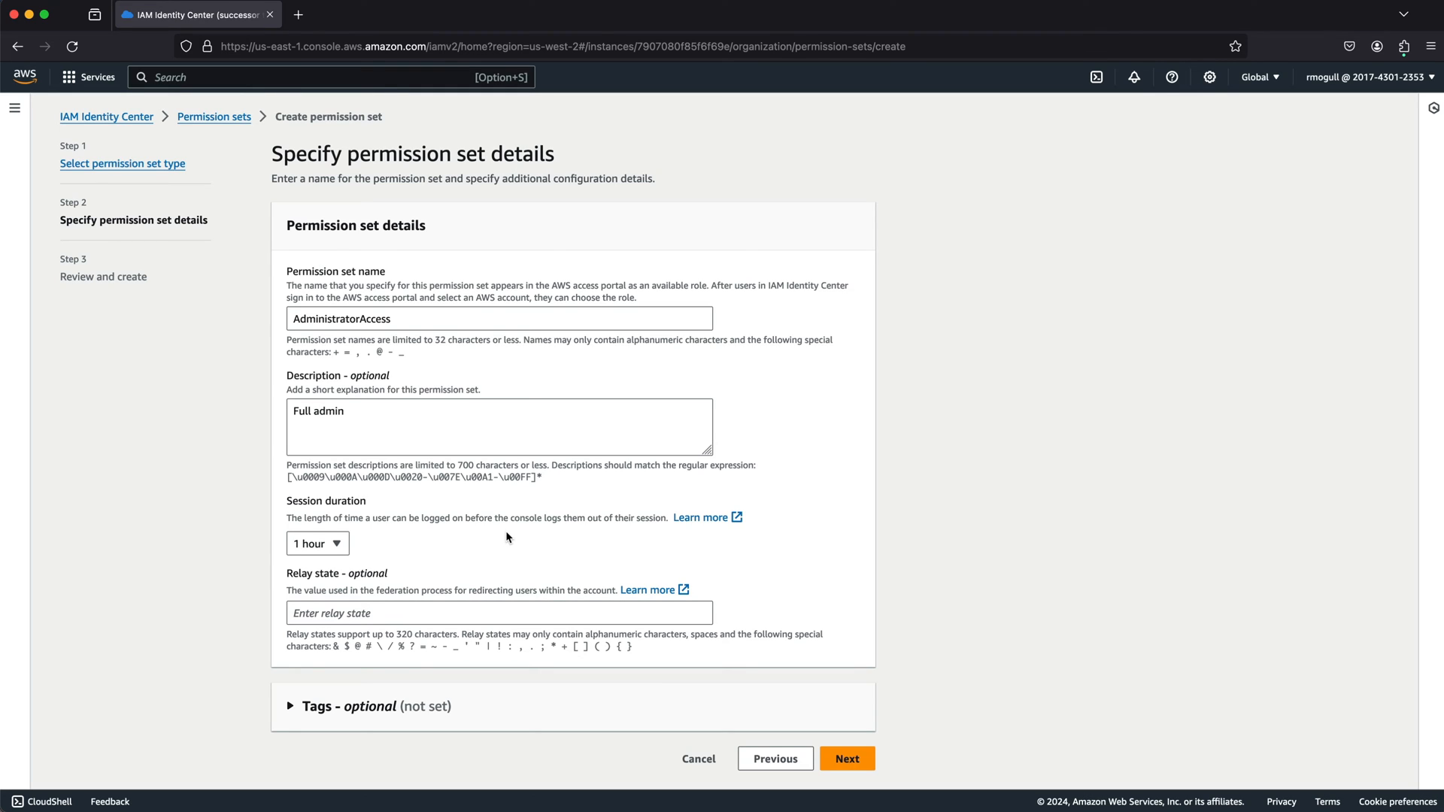
pyautogui.click(371, 611)
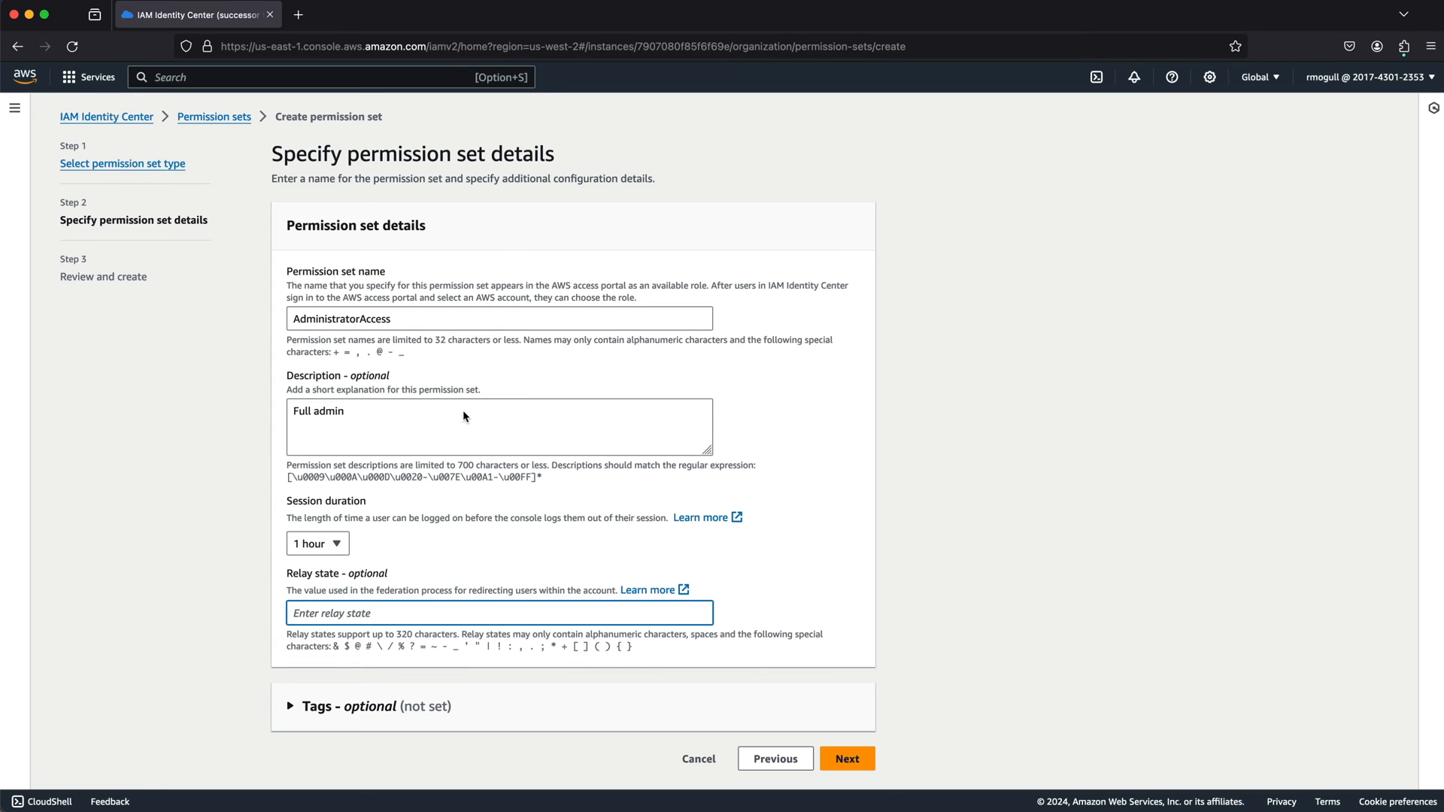
# Open the AWS console home in a new browser tab and view the EC2 dashboard
pyautogui.click(24, 74)
pyautogui.rightClick(24, 74)
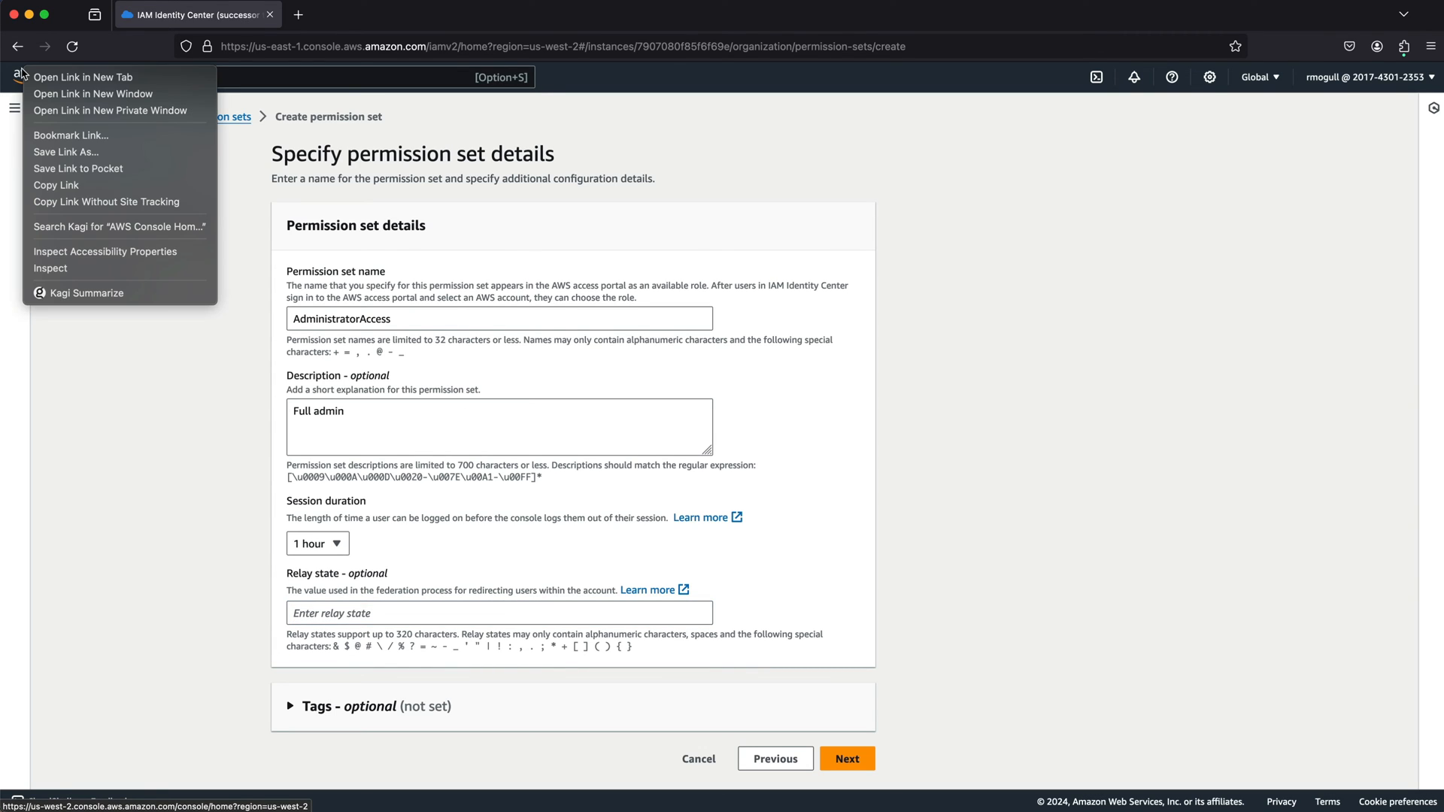
pyautogui.click(76, 79)
pyautogui.click(449, 6)
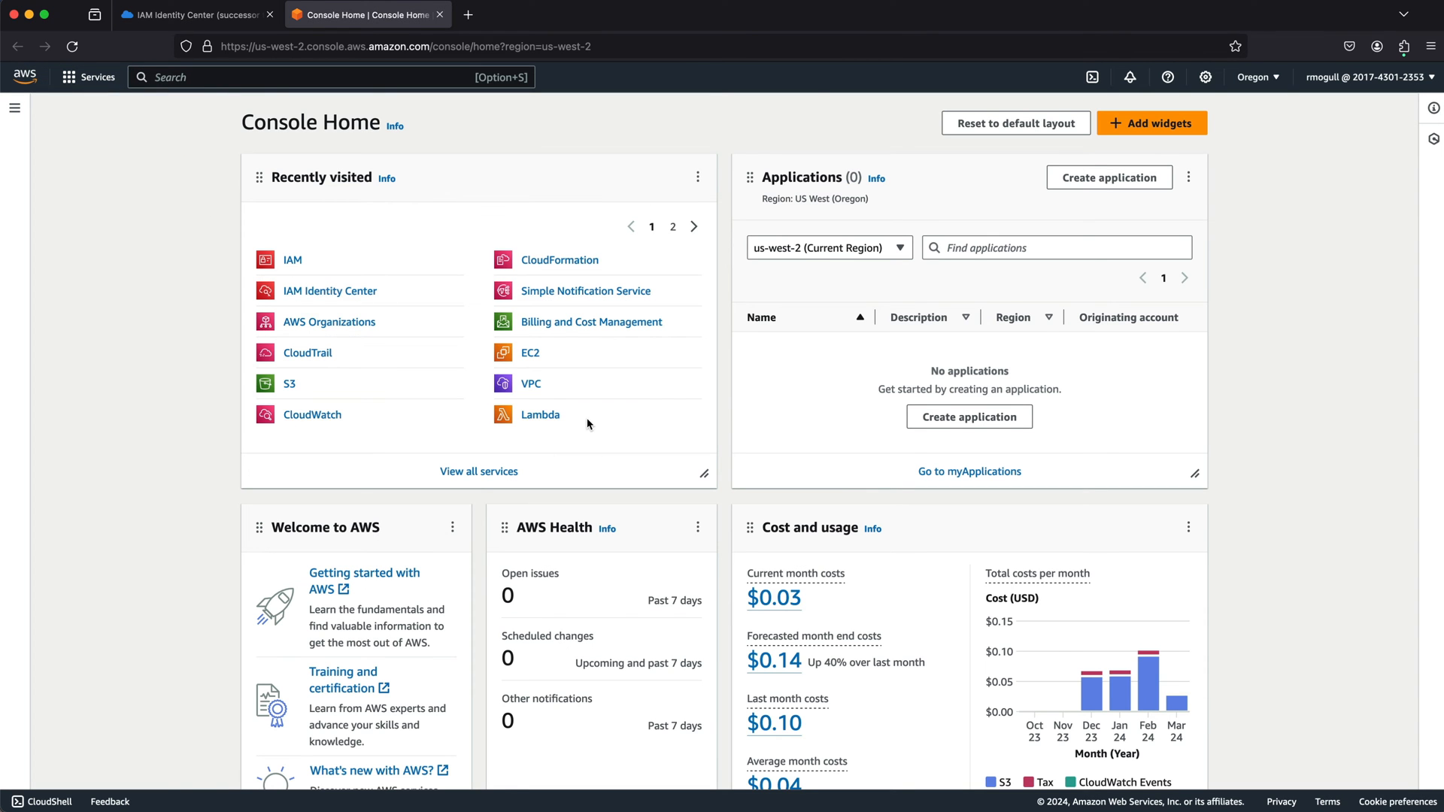
pyautogui.click(528, 355)
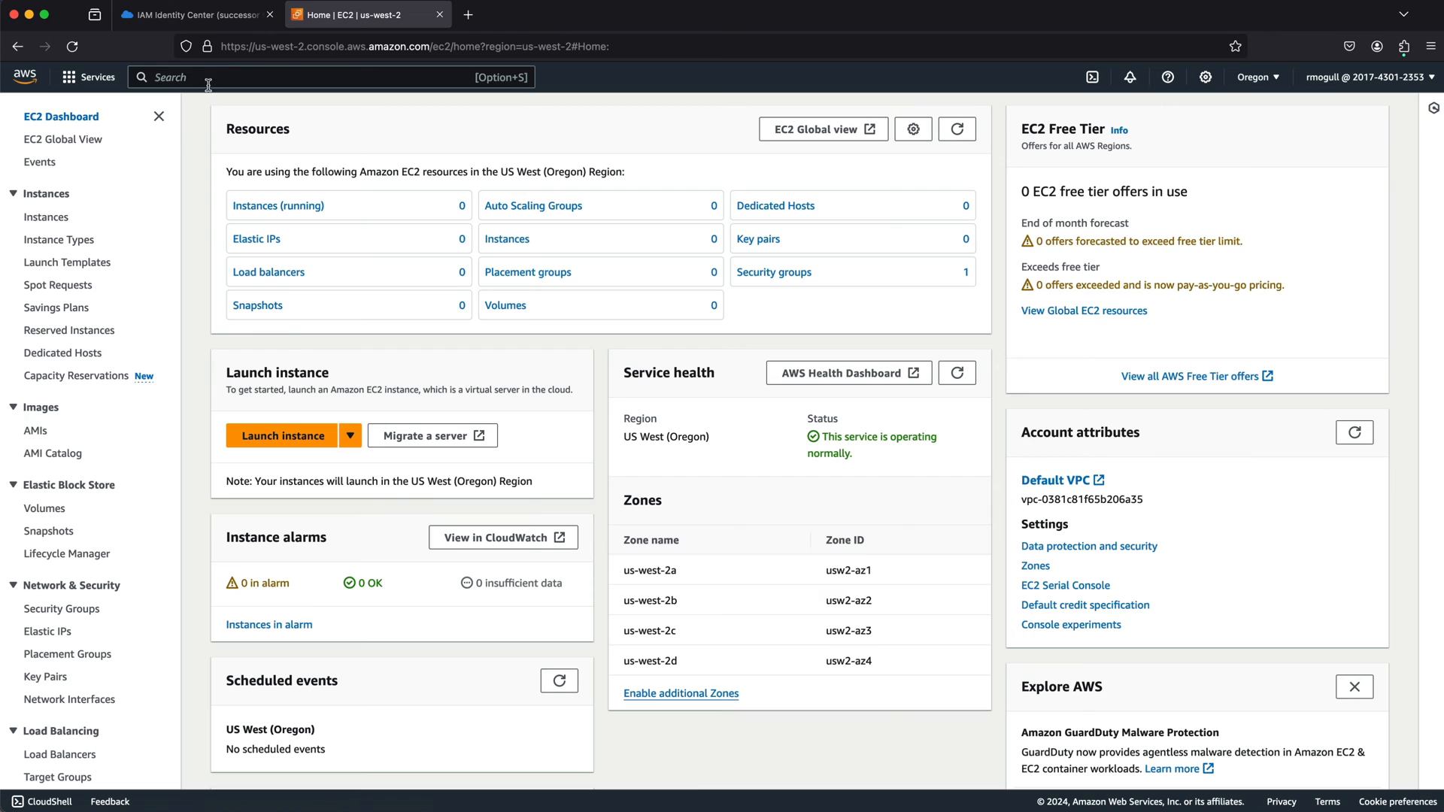
# Return to the permission set form, review its settings and create the AdministratorAccess permission set
pyautogui.click(173, 17)
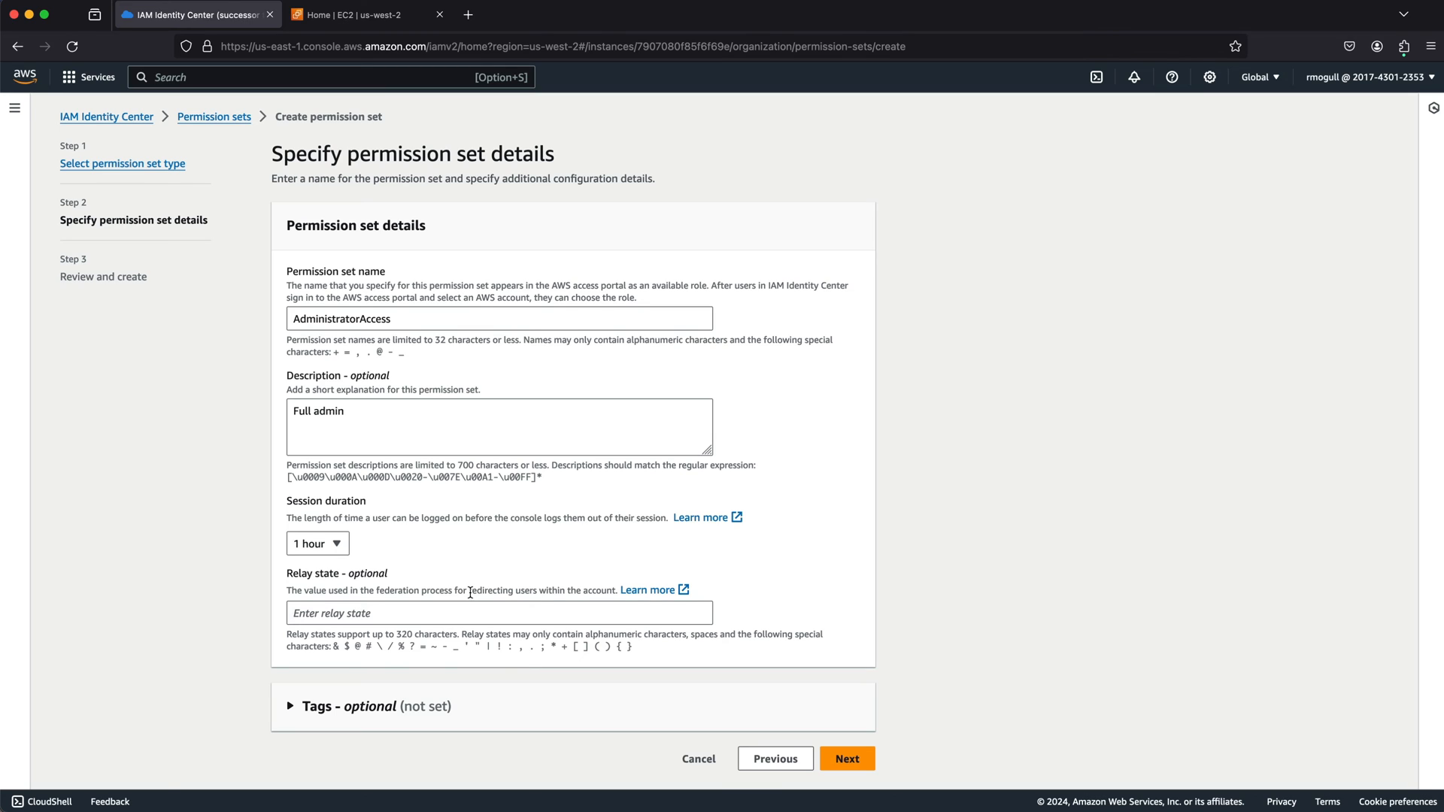
pyautogui.click(862, 759)
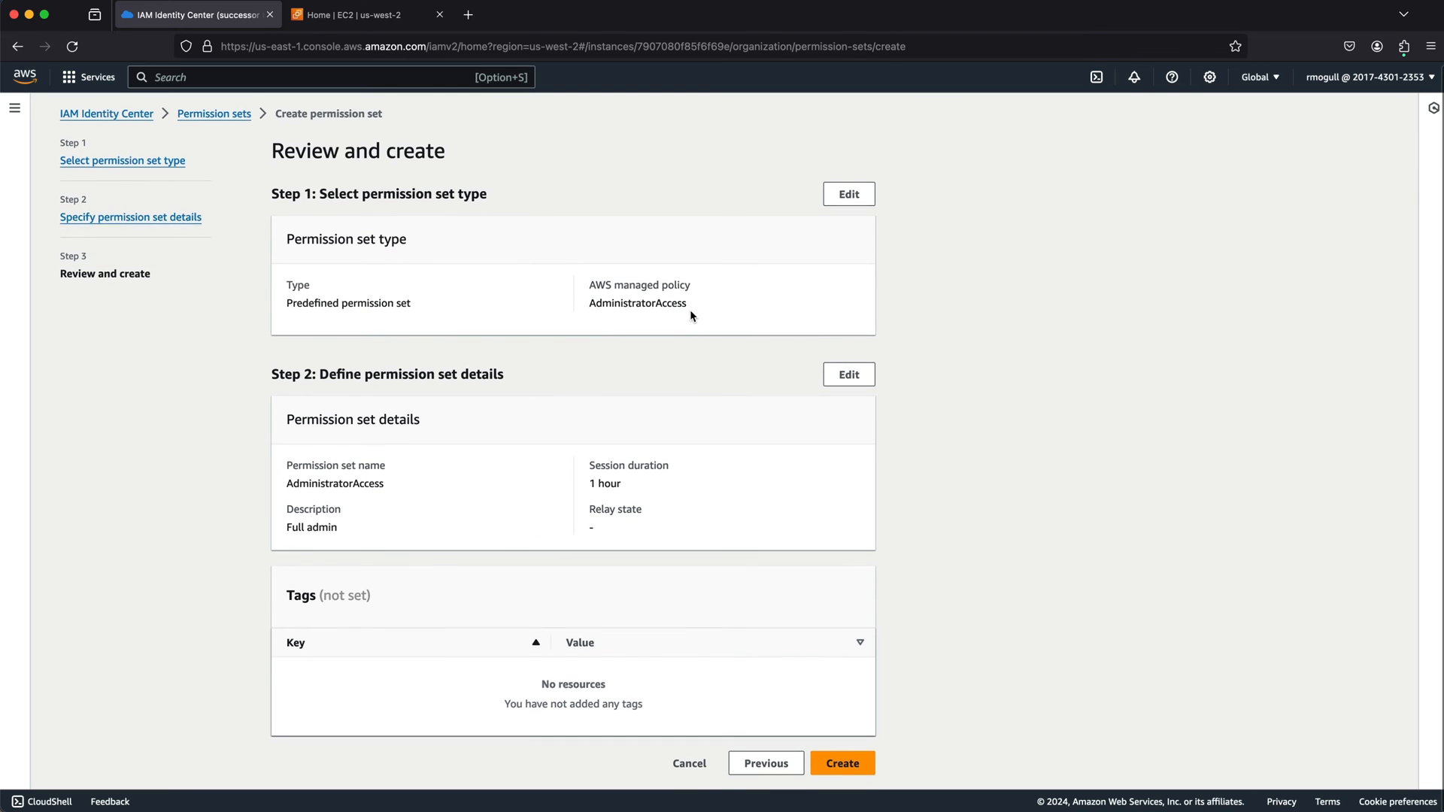
pyautogui.click(858, 763)
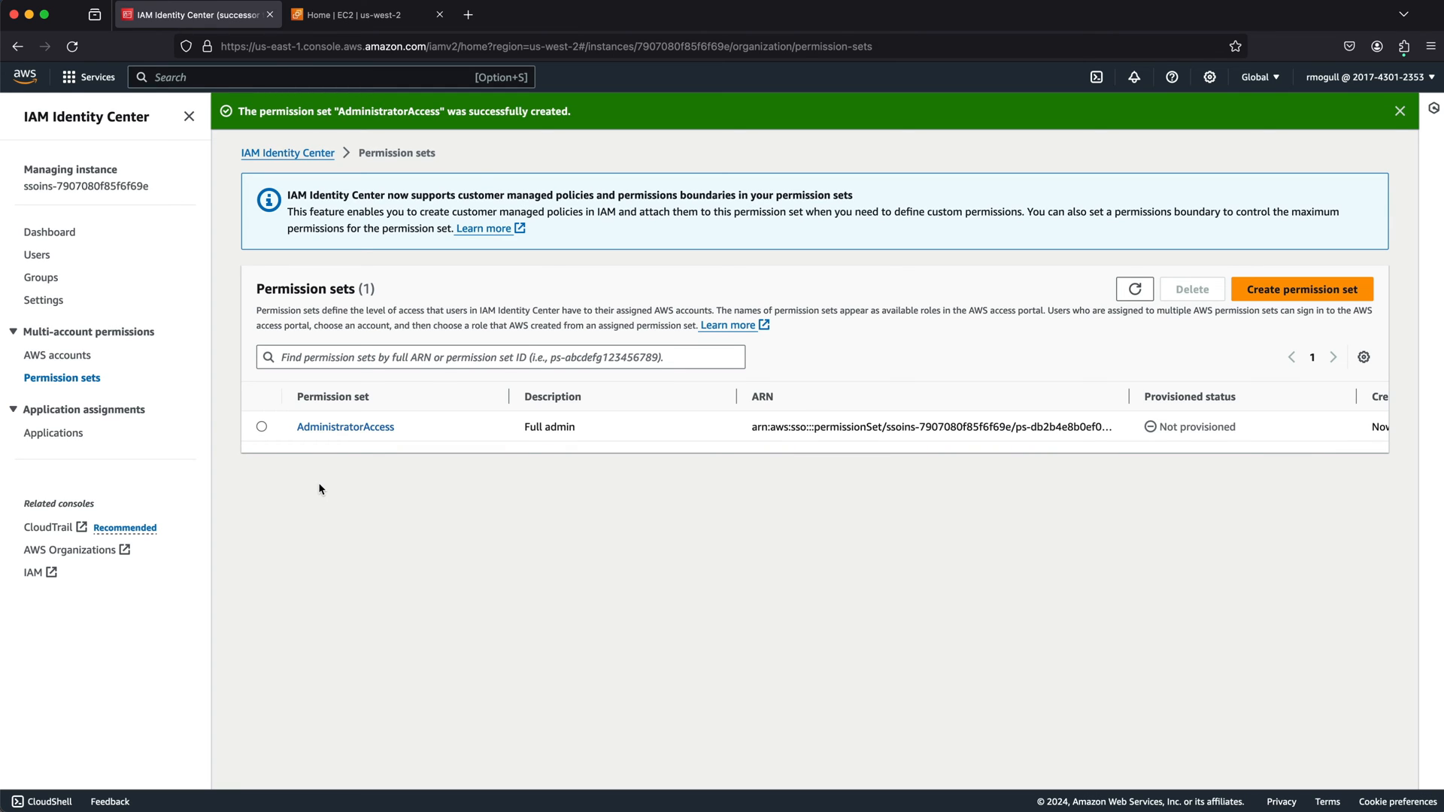
# Examine the organization's AWS accounts, including those under the Security unit, in both hierarchy and list form
pyautogui.click(49, 355)
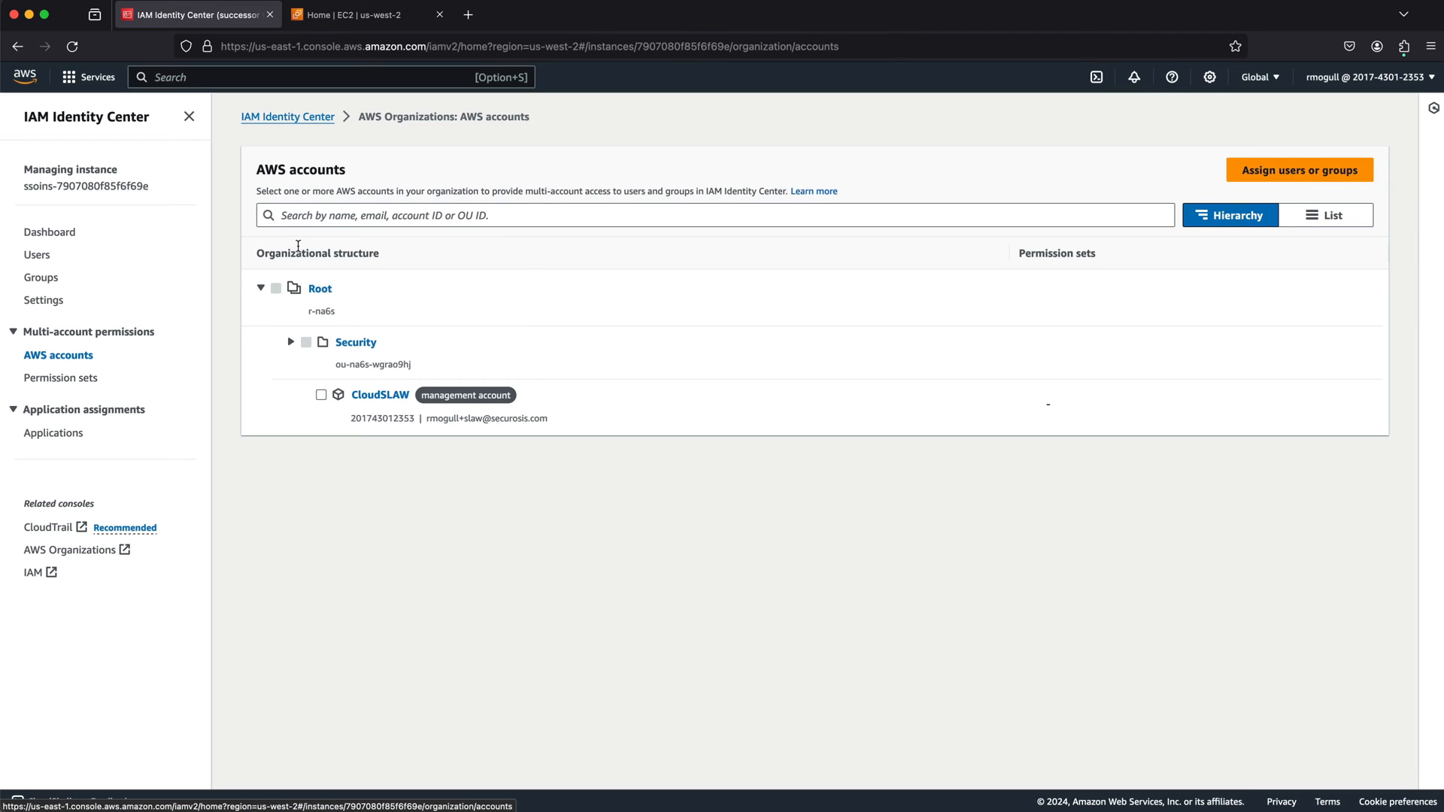
pyautogui.click(292, 343)
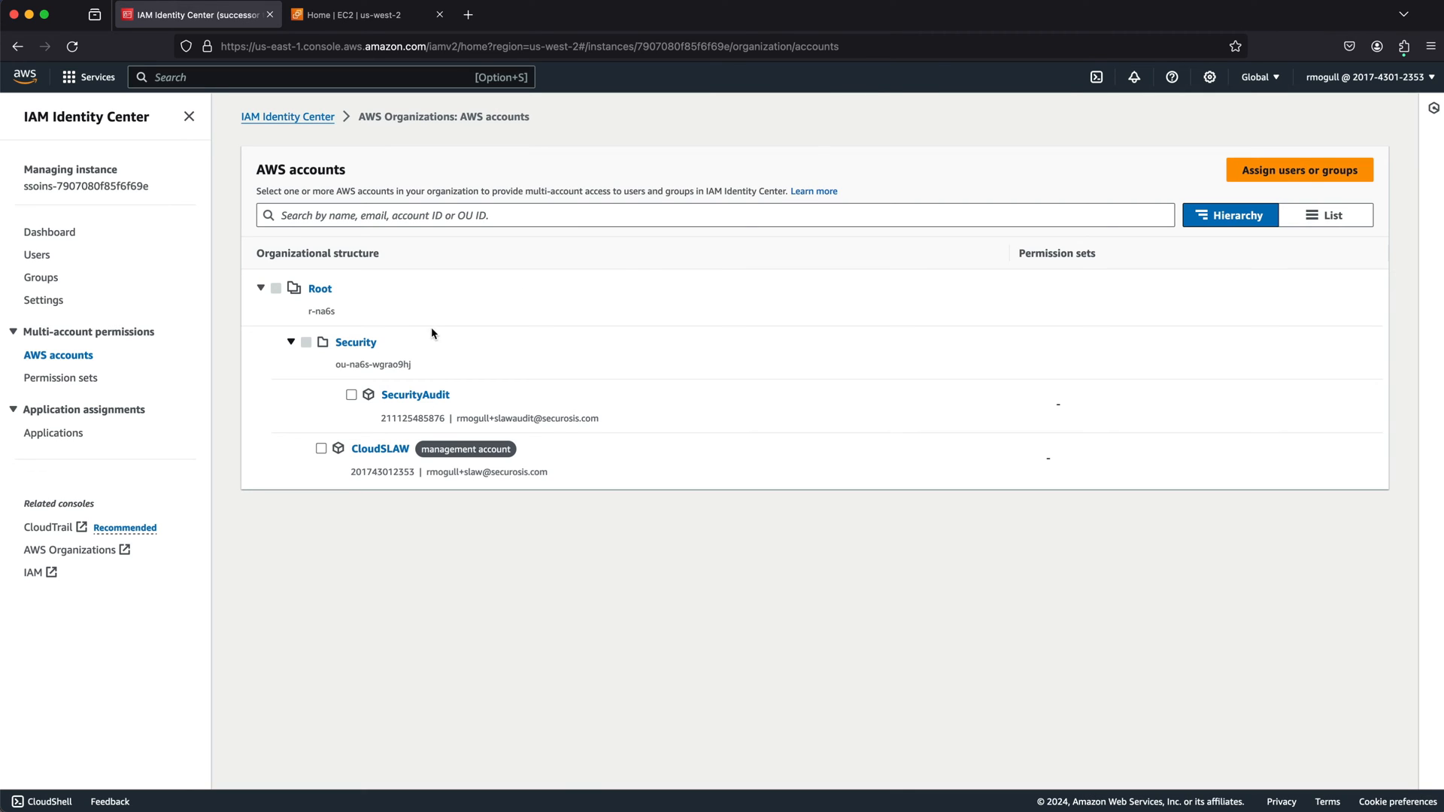
pyautogui.click(1315, 219)
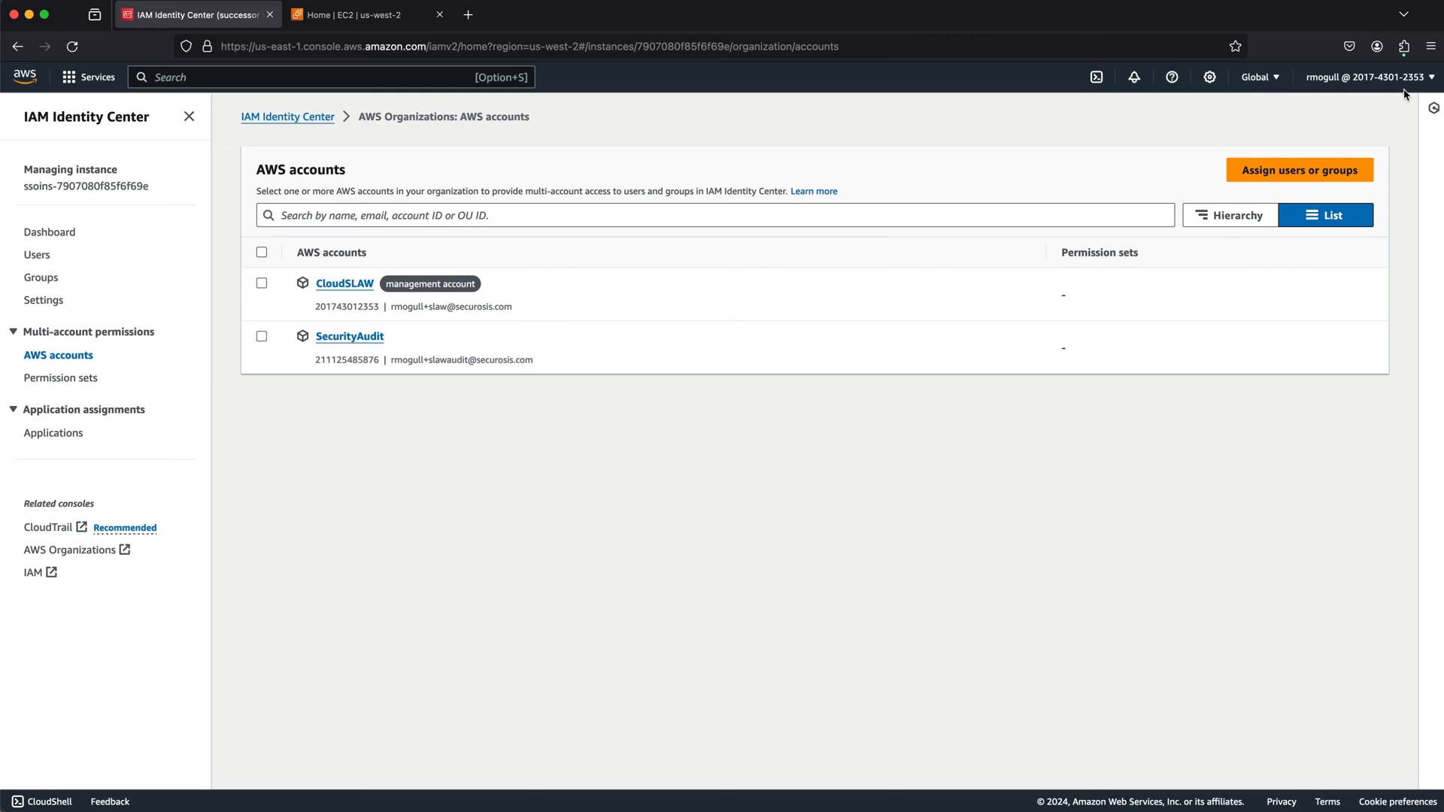
pyautogui.click(1224, 224)
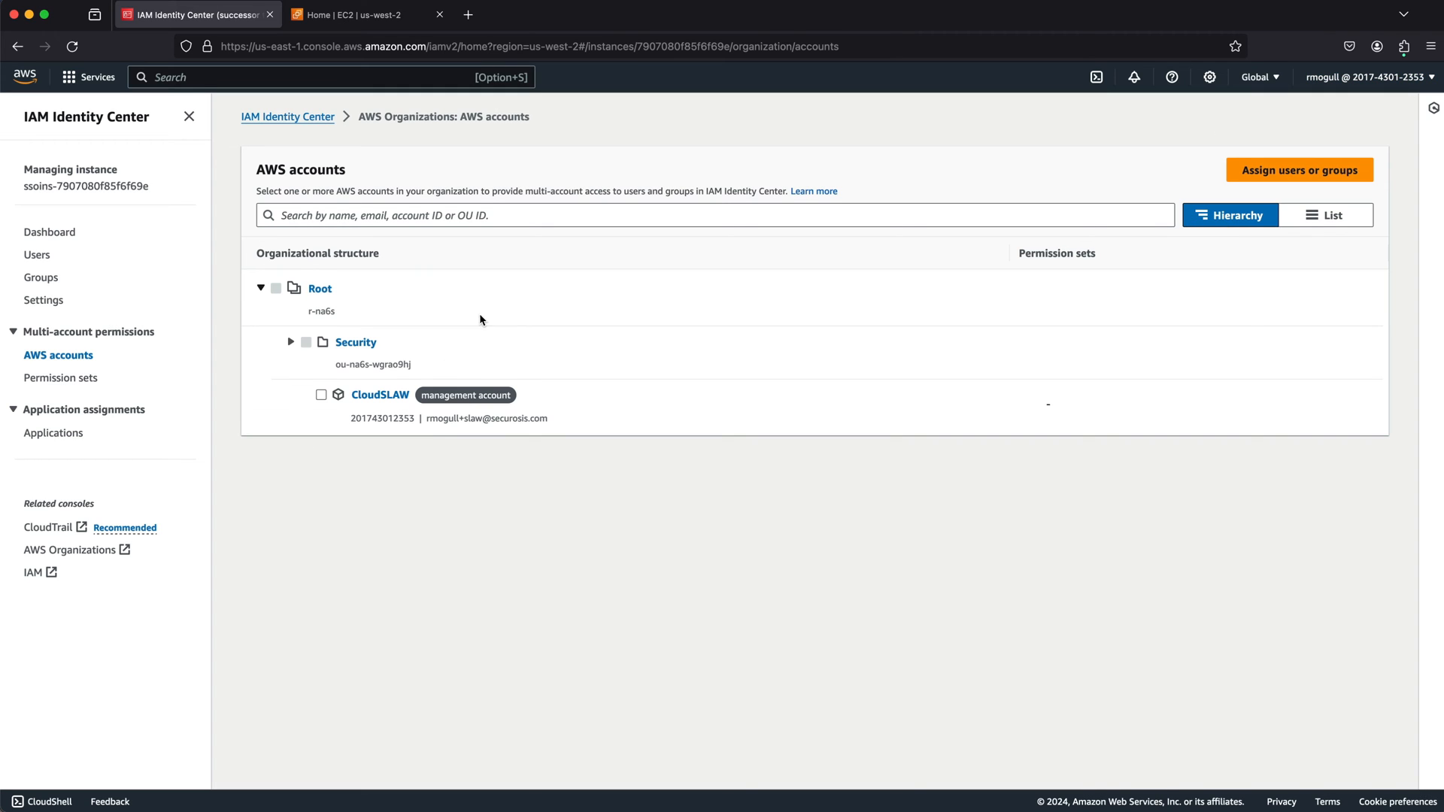
# Select both the CloudSLAW and SecurityAudit accounts from the account list and start assigning users or groups to them
pyautogui.click(1324, 218)
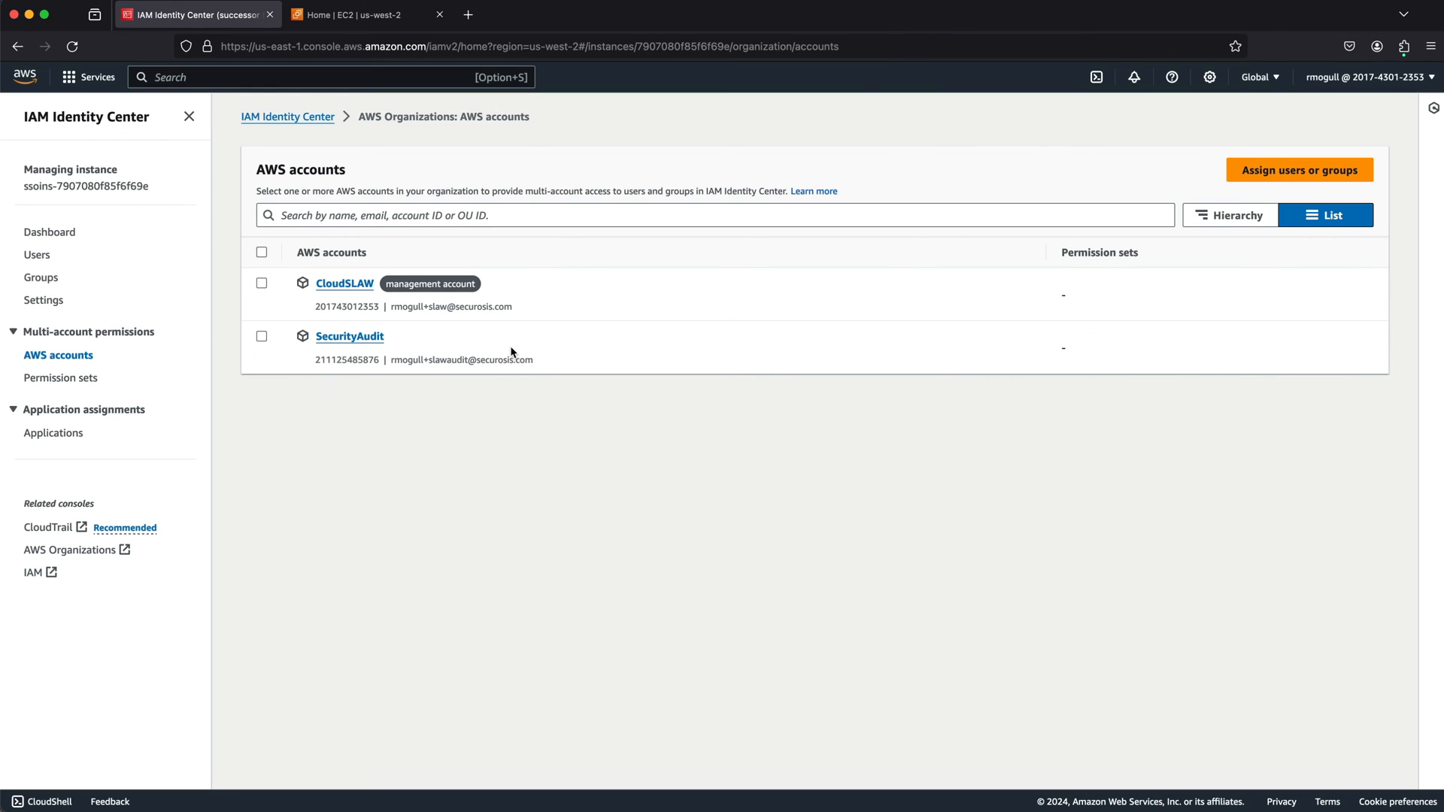
pyautogui.click(261, 254)
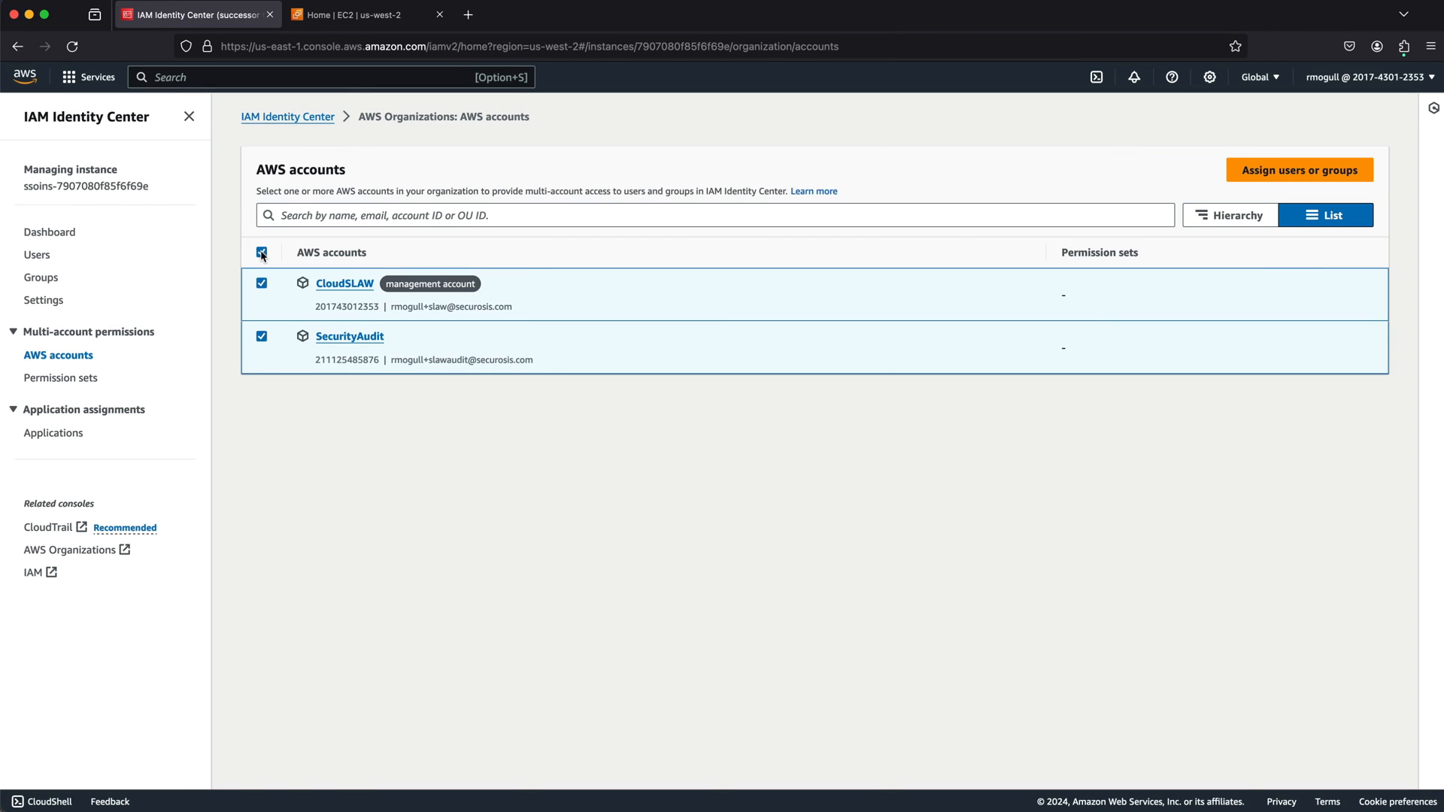
pyautogui.click(1324, 172)
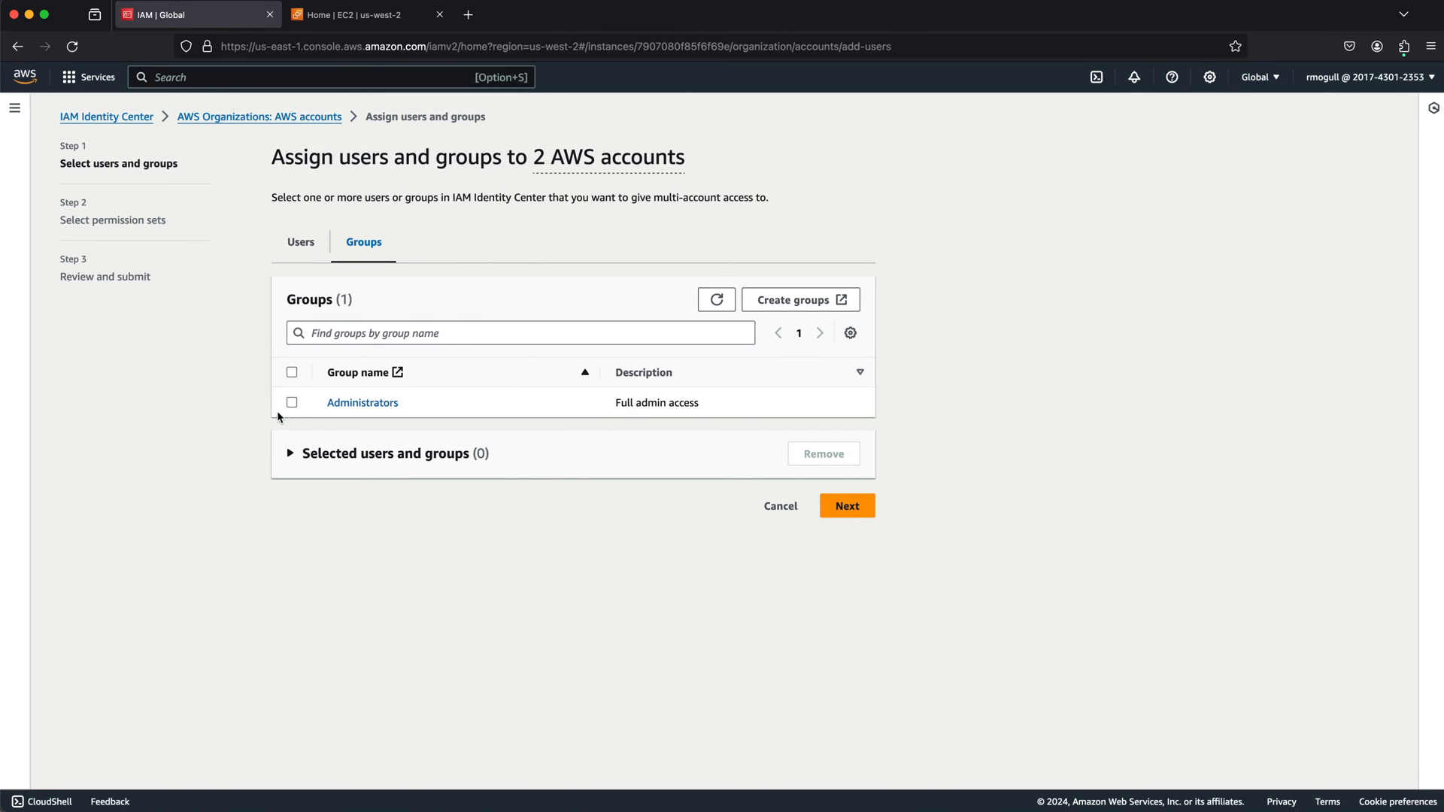
# Choose the Administrators group and the AdministratorAccess permission set for the assignment and proceed to the review
pyautogui.click(293, 404)
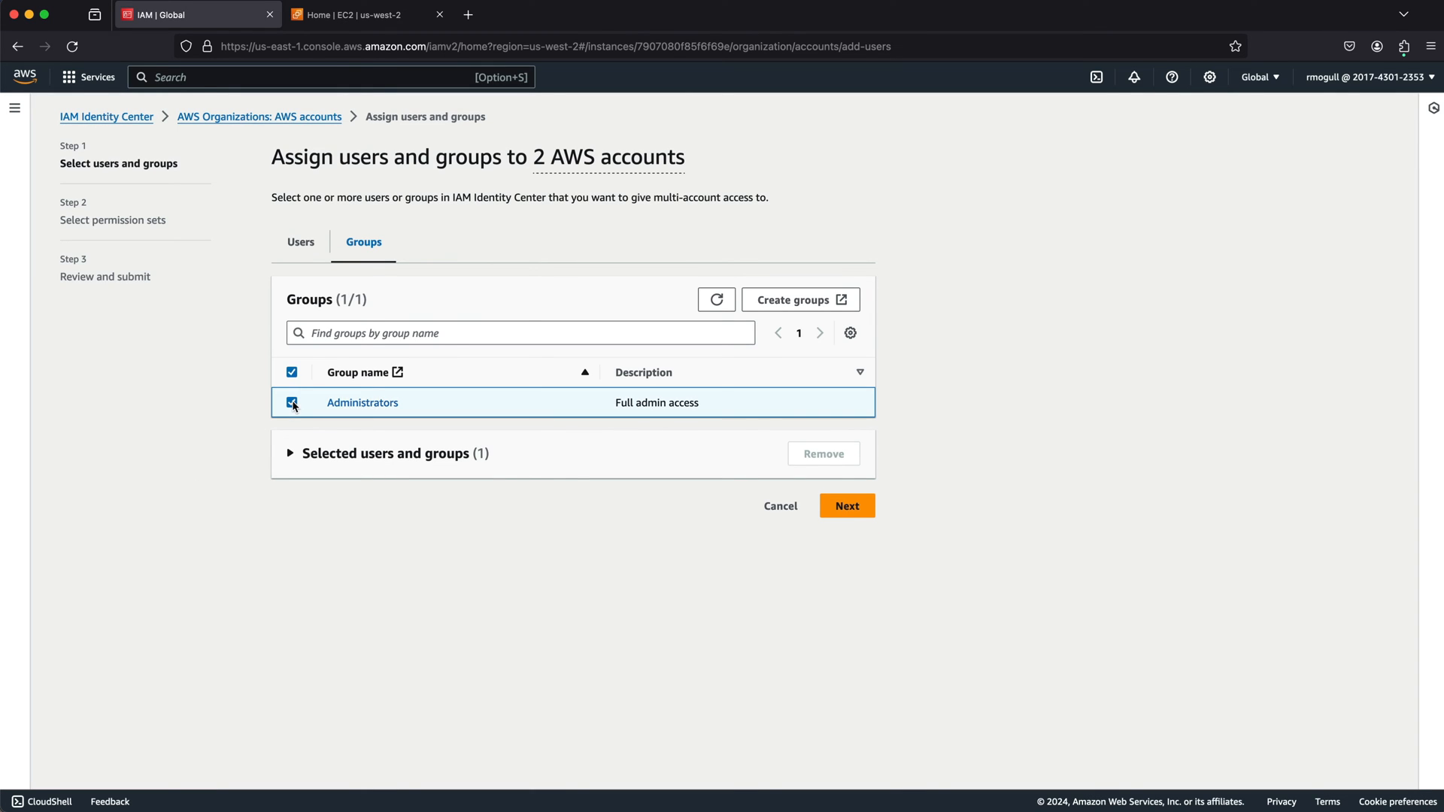
pyautogui.click(850, 506)
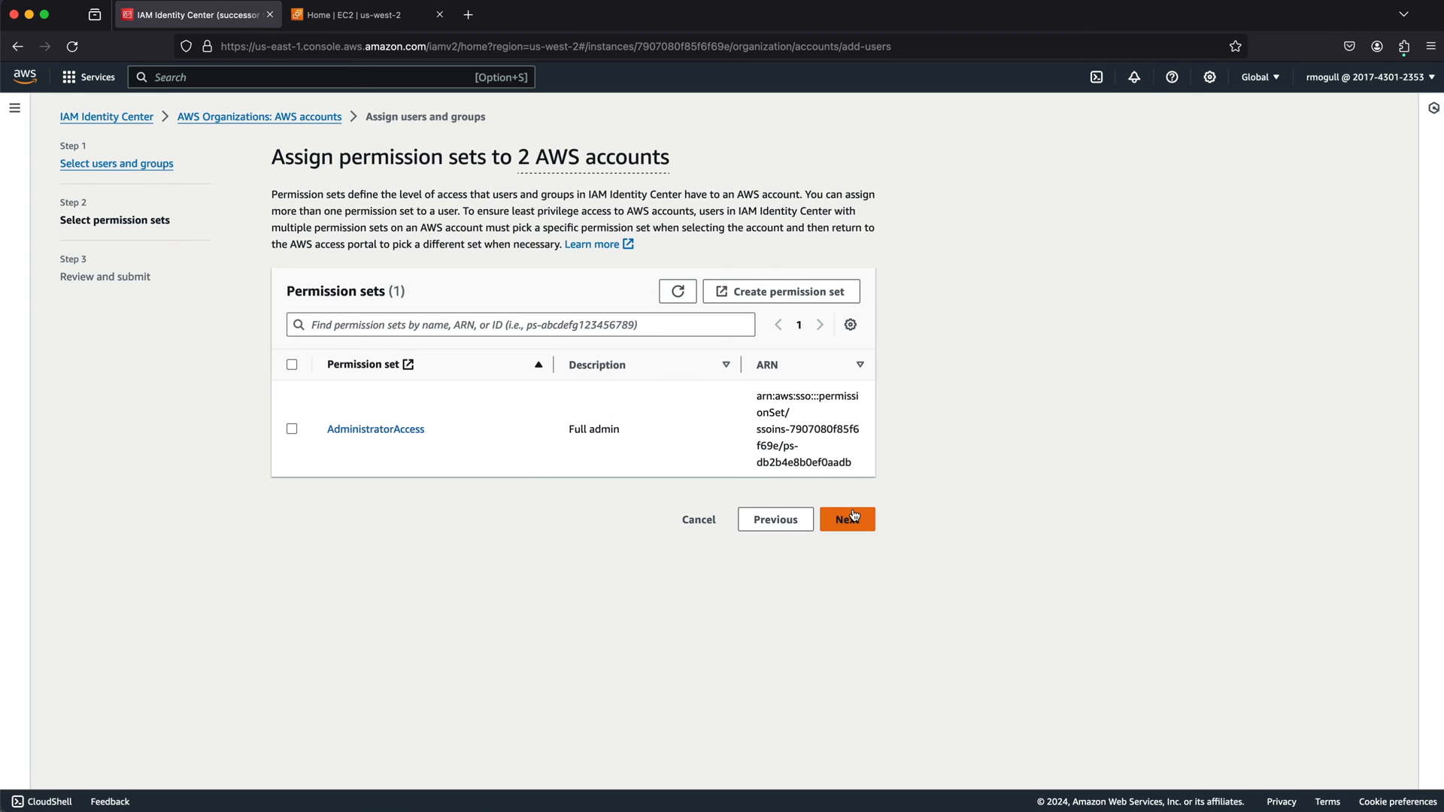
pyautogui.click(292, 429)
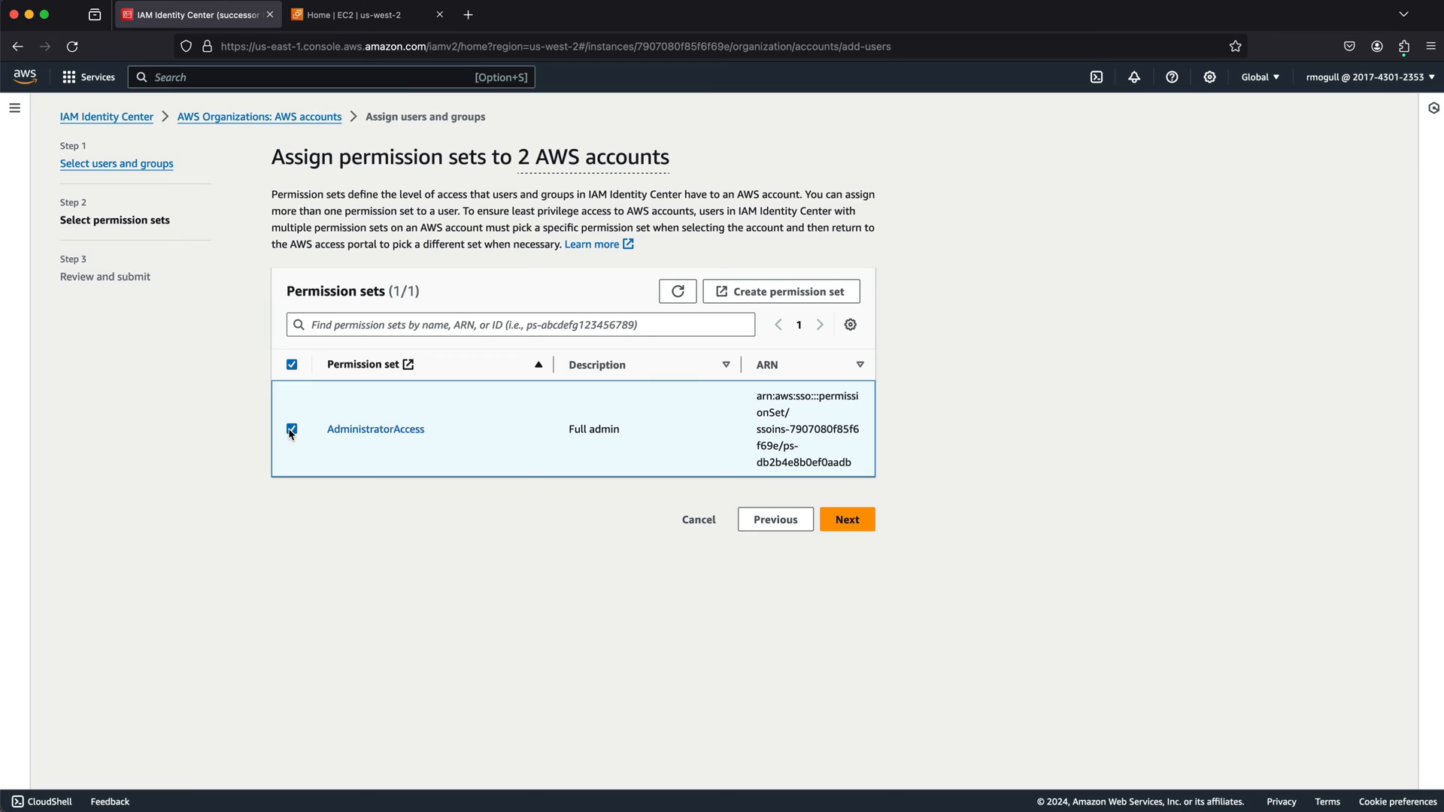
pyautogui.click(859, 527)
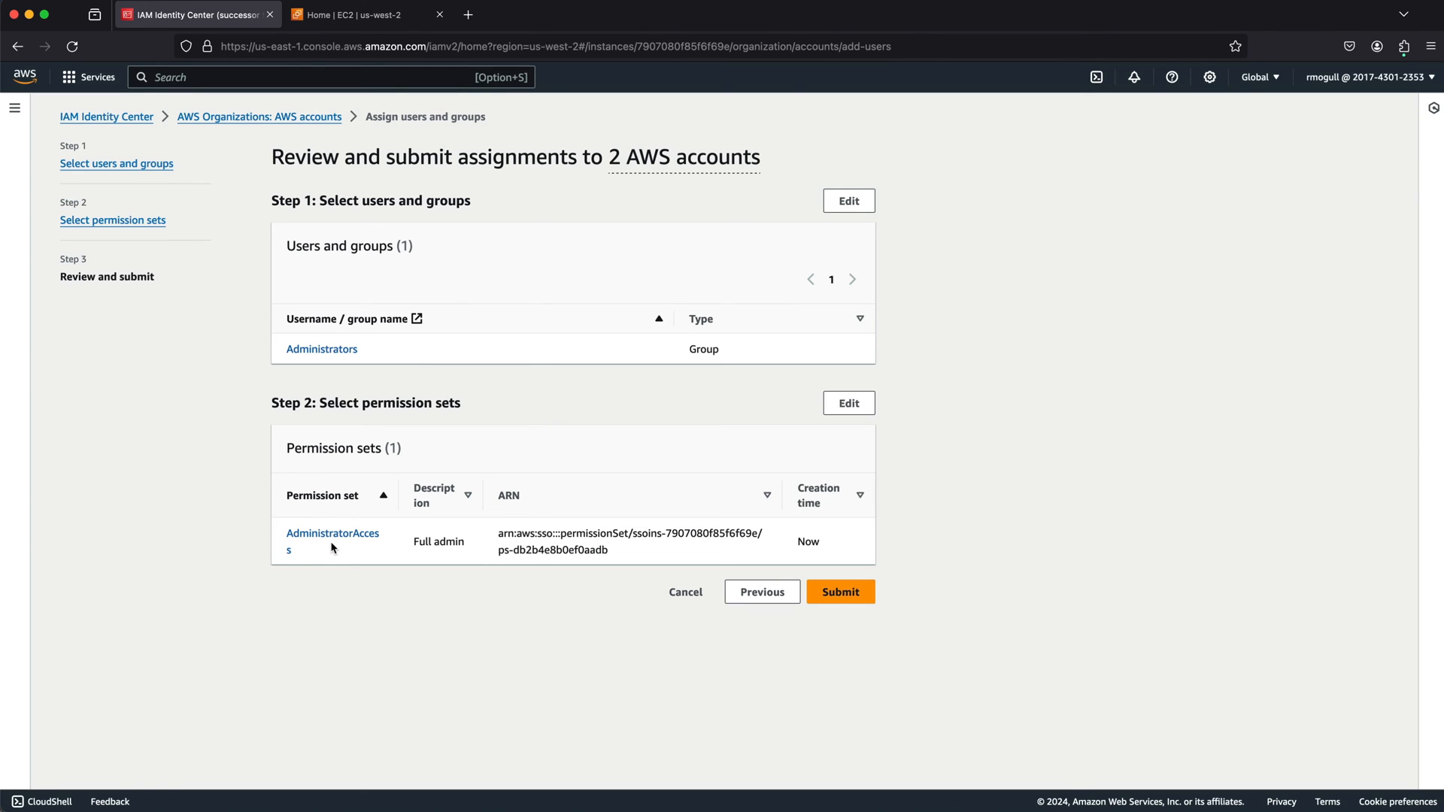
# Submit the Administrators group's AdministratorAccess assignment for the two AWS accounts and return to the IAM Identity Center dashboard
pyautogui.click(848, 604)
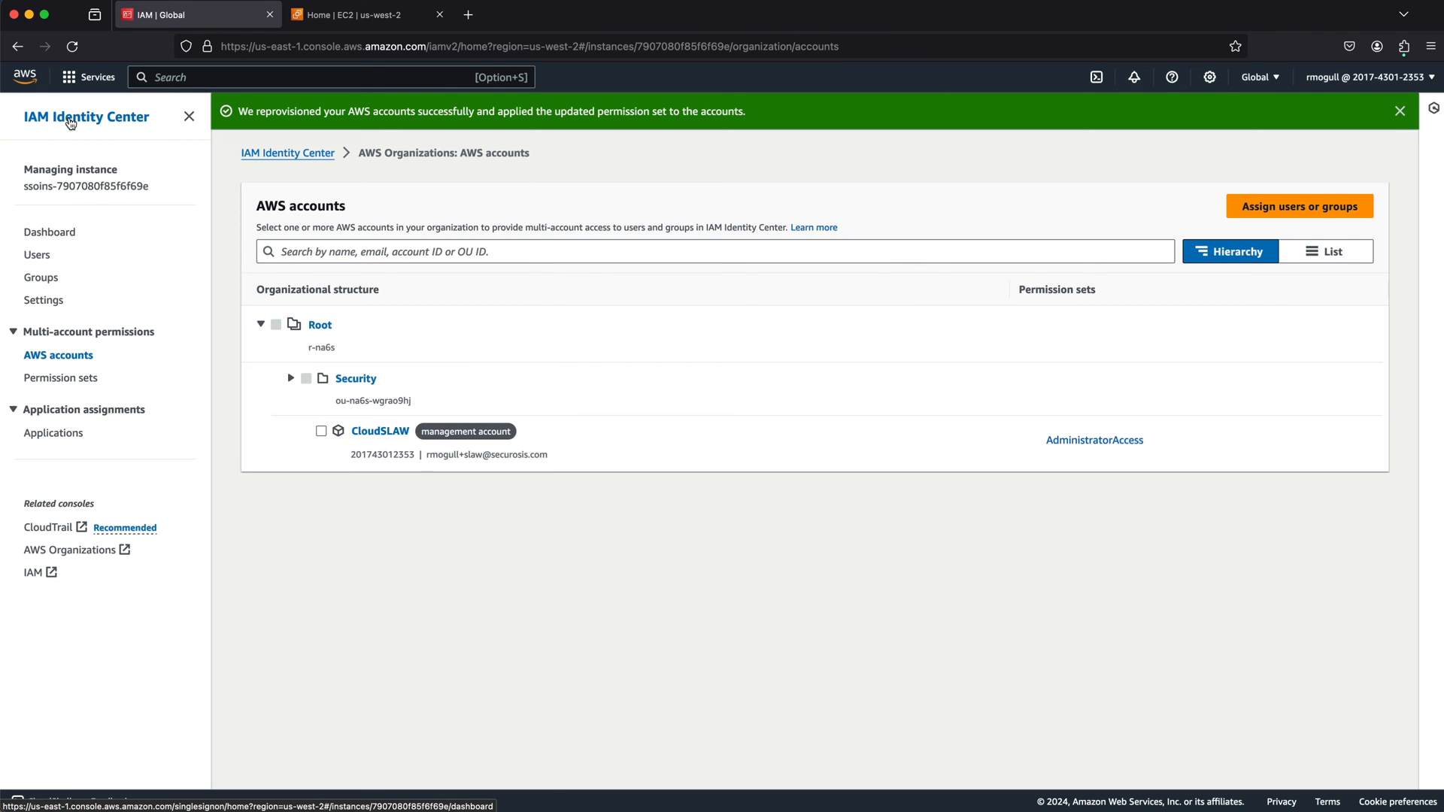
pyautogui.click(69, 119)
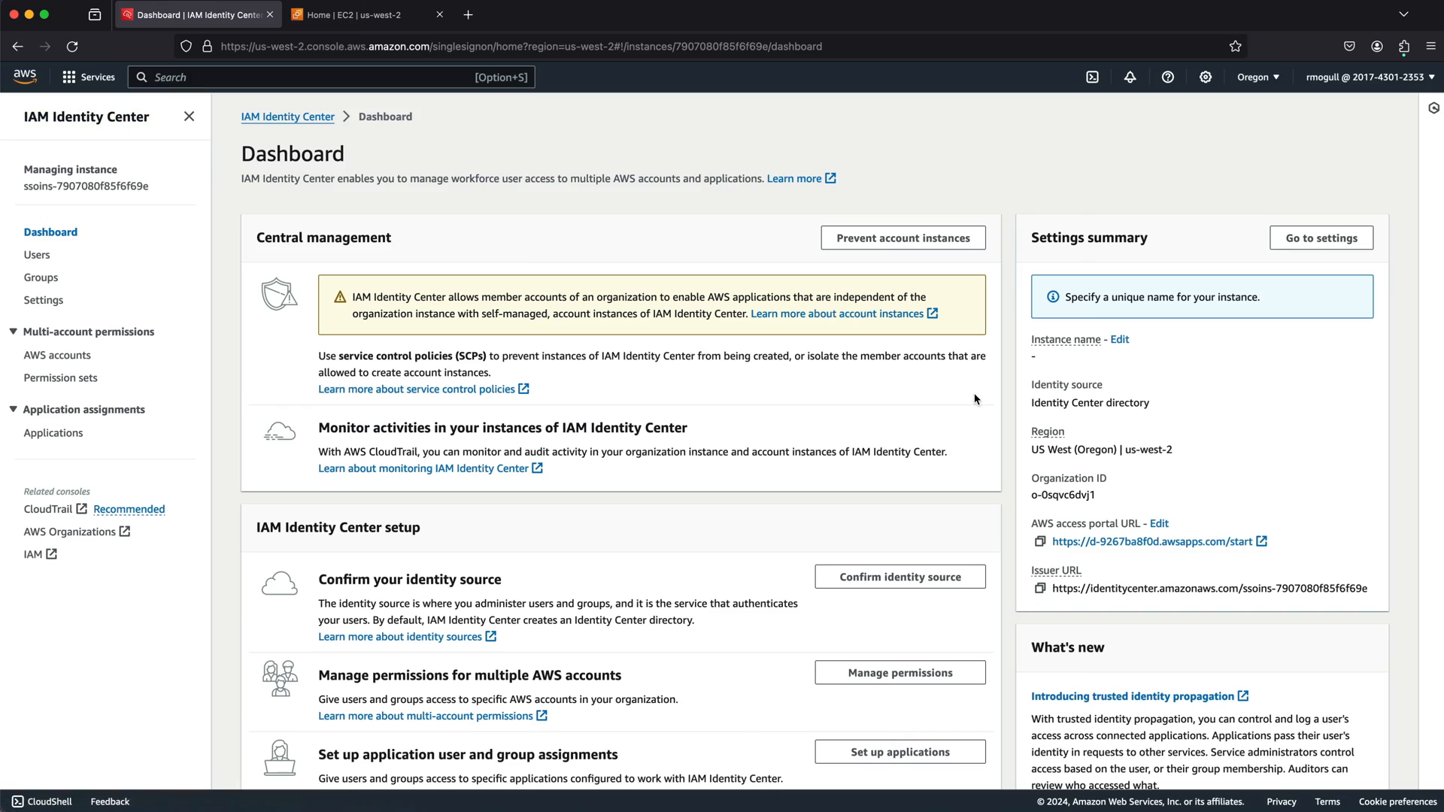
# Find the AWS access portal URL in the settings summary and open the portal's sign-in page
pyautogui.scroll(3, 1145, 543)
pyautogui.scroll(3, 1145, 543)
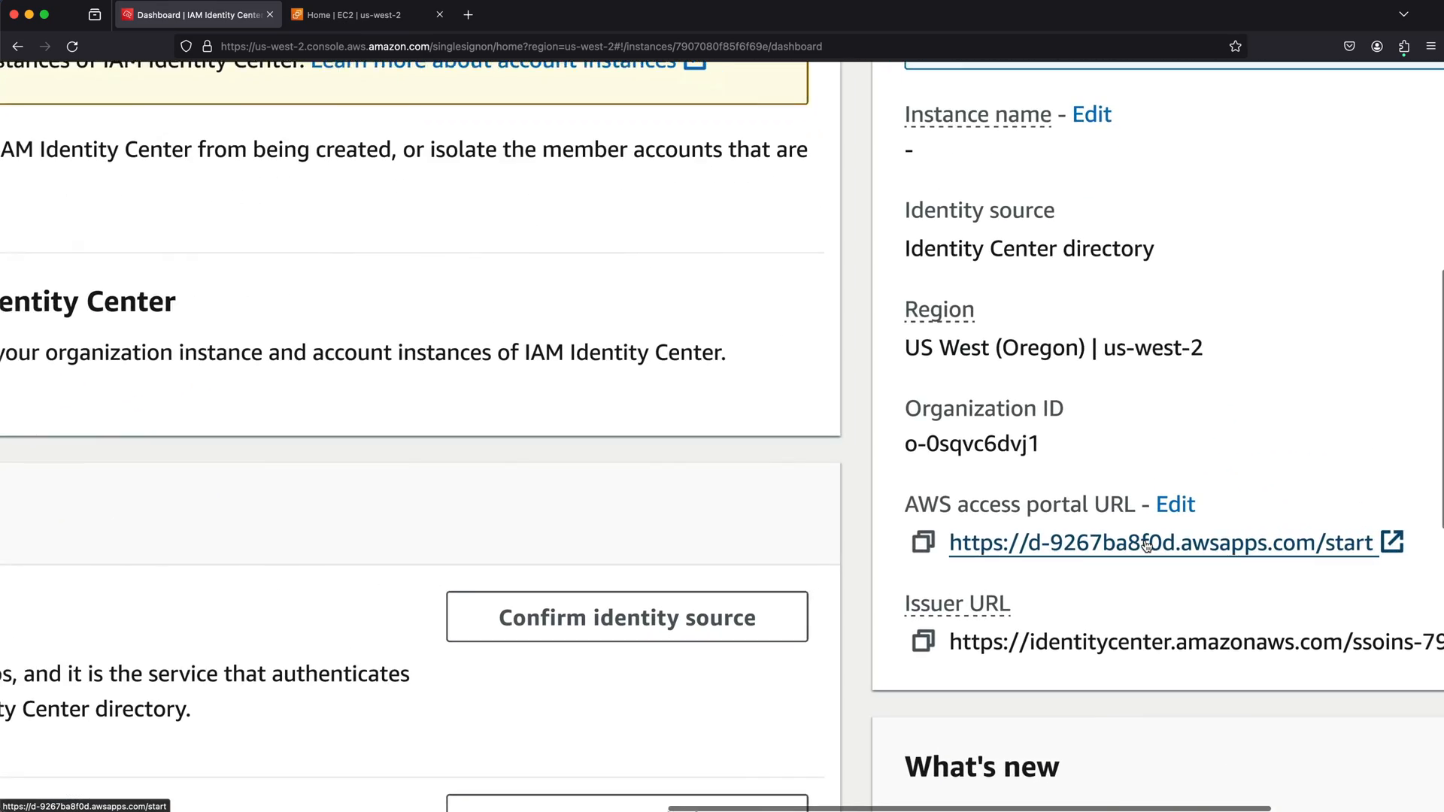
pyautogui.scroll(-6, 1145, 543)
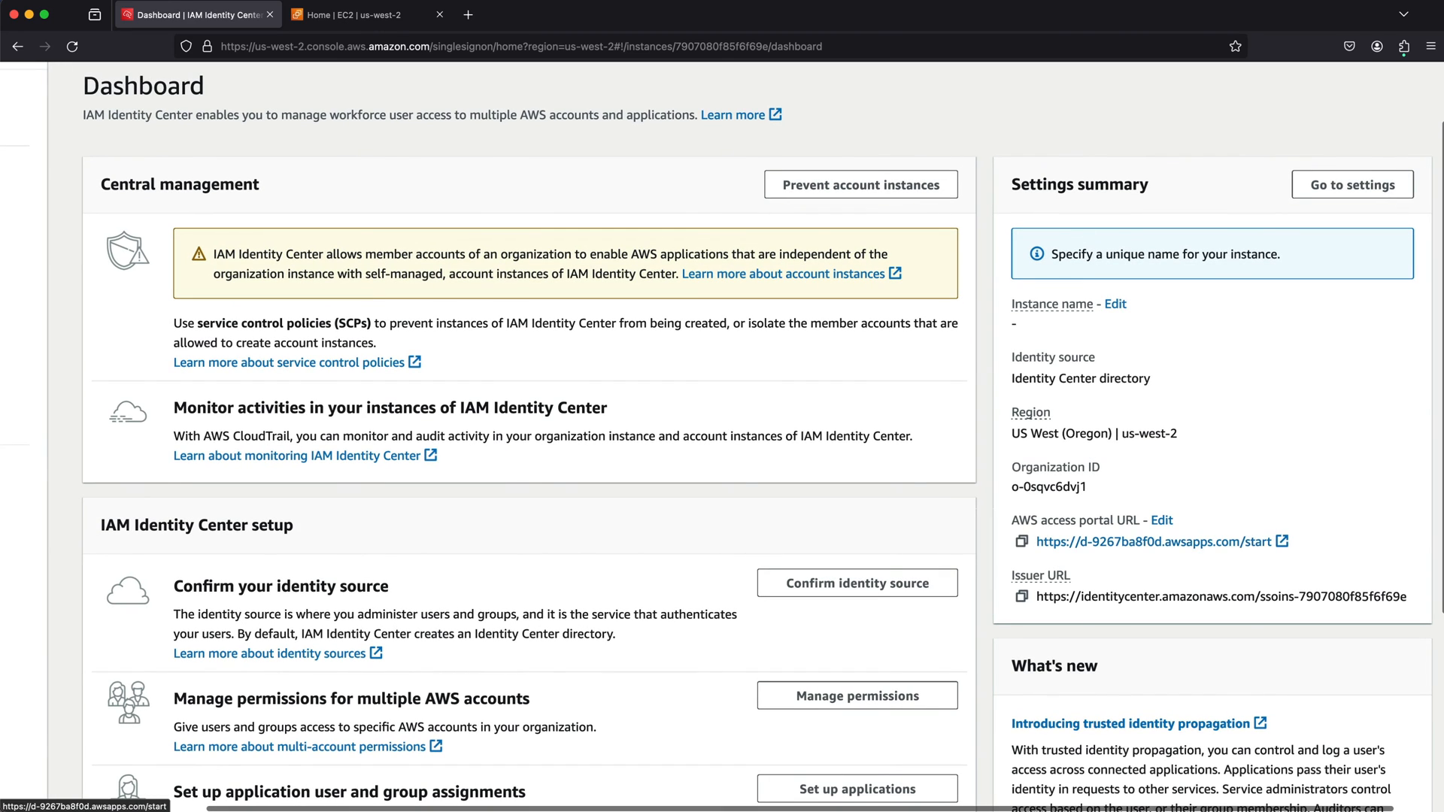
pyautogui.click(1259, 547)
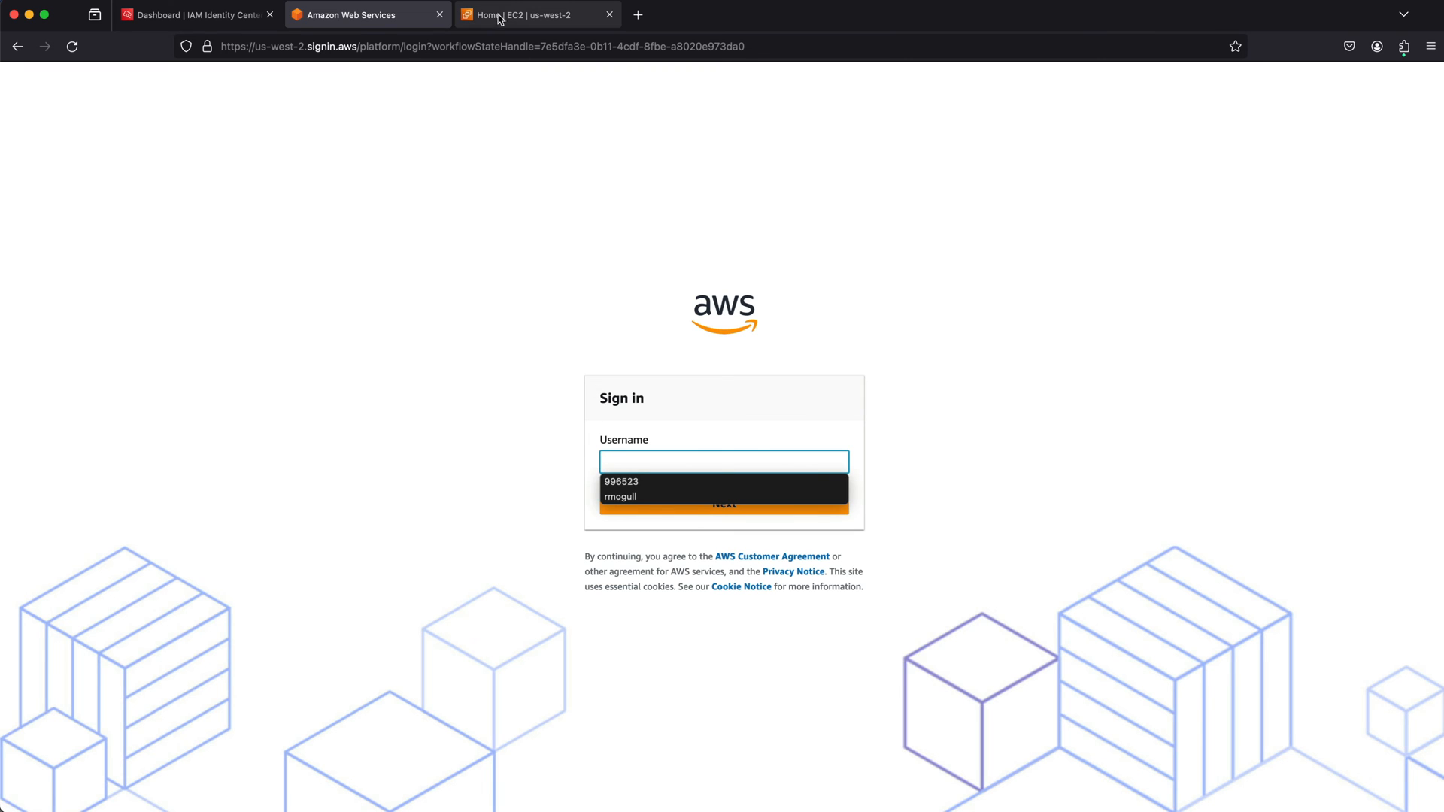
# Close the EC2 page, sign the IAM user out of the console and close the signed-out page
pyautogui.click(610, 14)
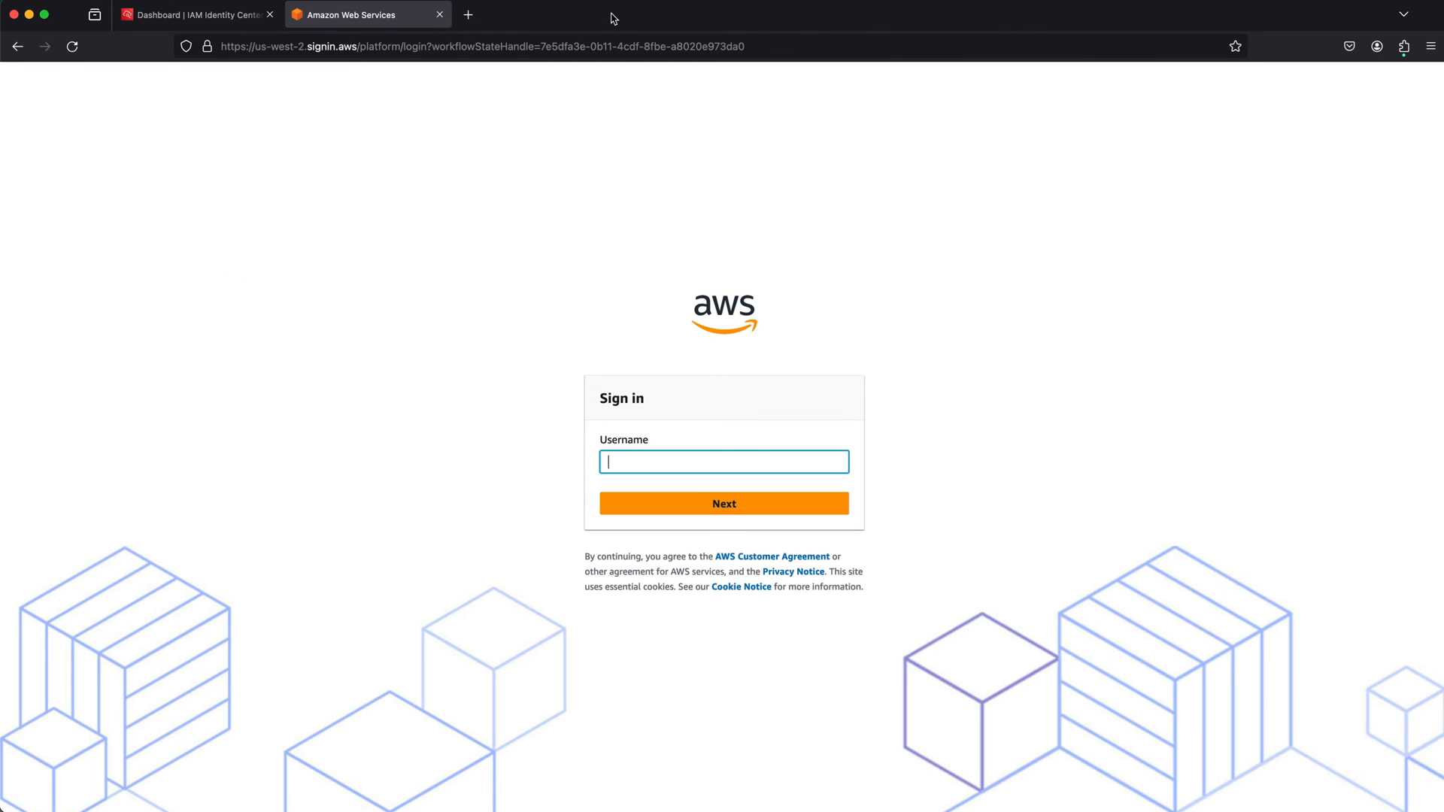
pyautogui.click(197, 17)
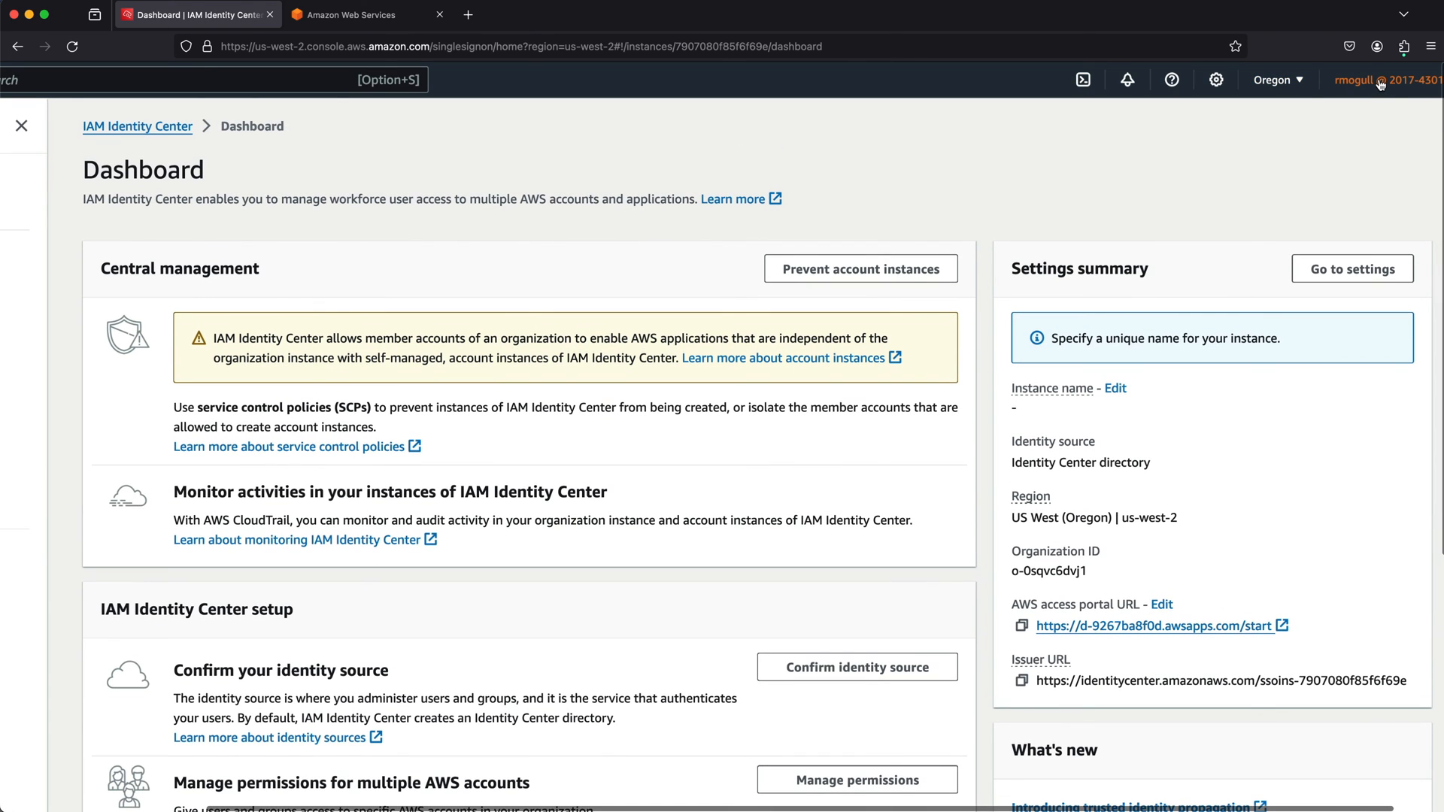
pyautogui.click(1380, 83)
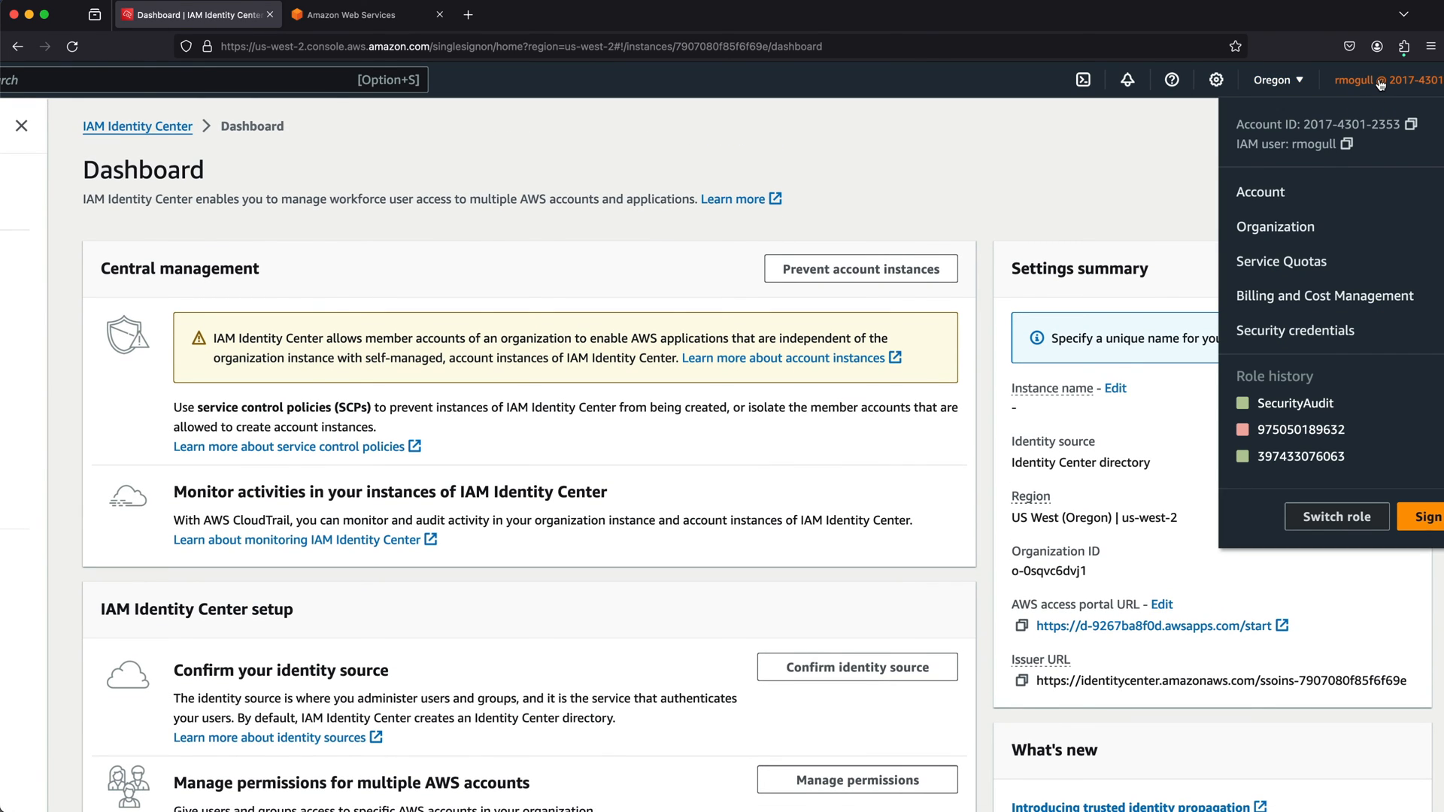
pyautogui.scroll(-3, 1304, 389)
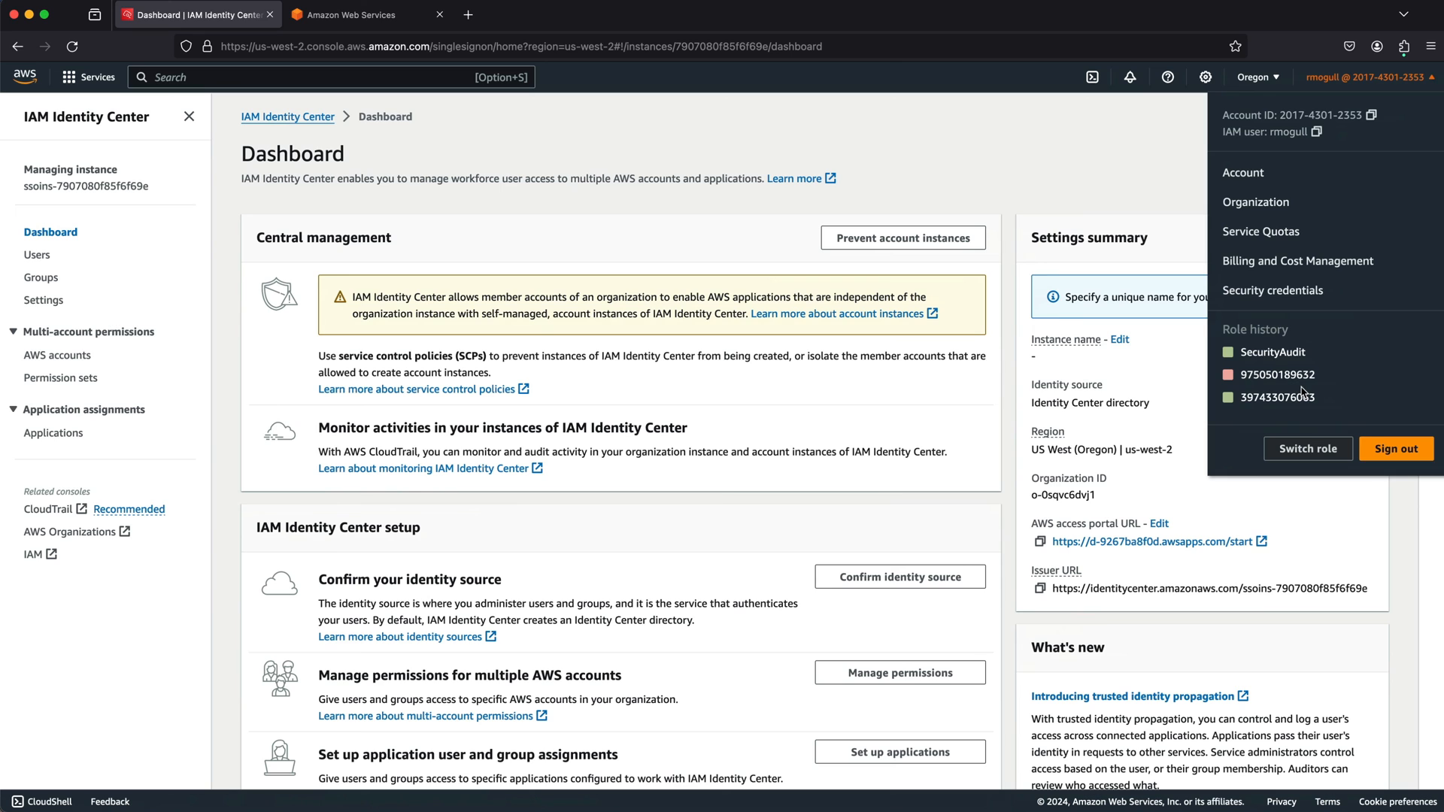
pyautogui.click(1410, 455)
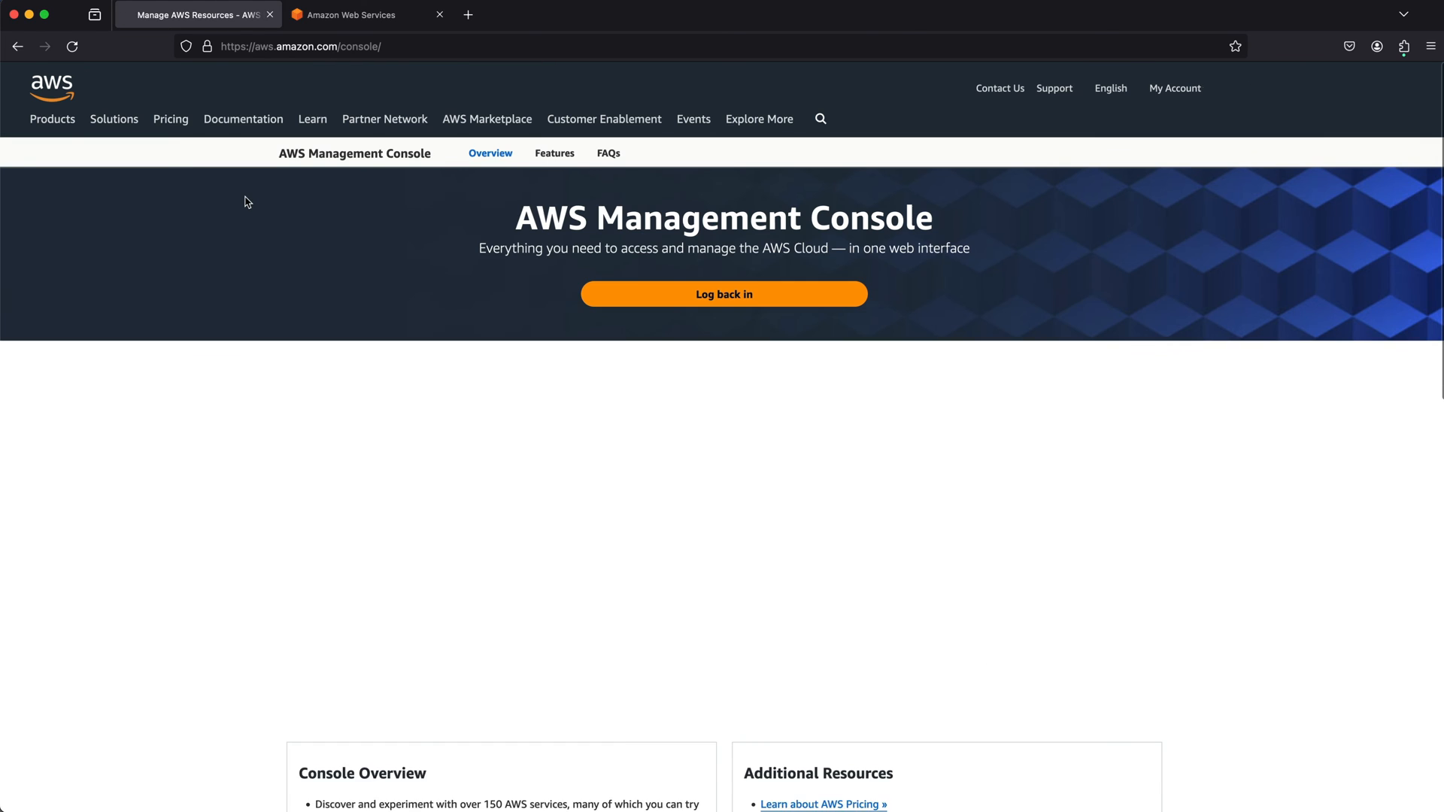
pyautogui.click(270, 14)
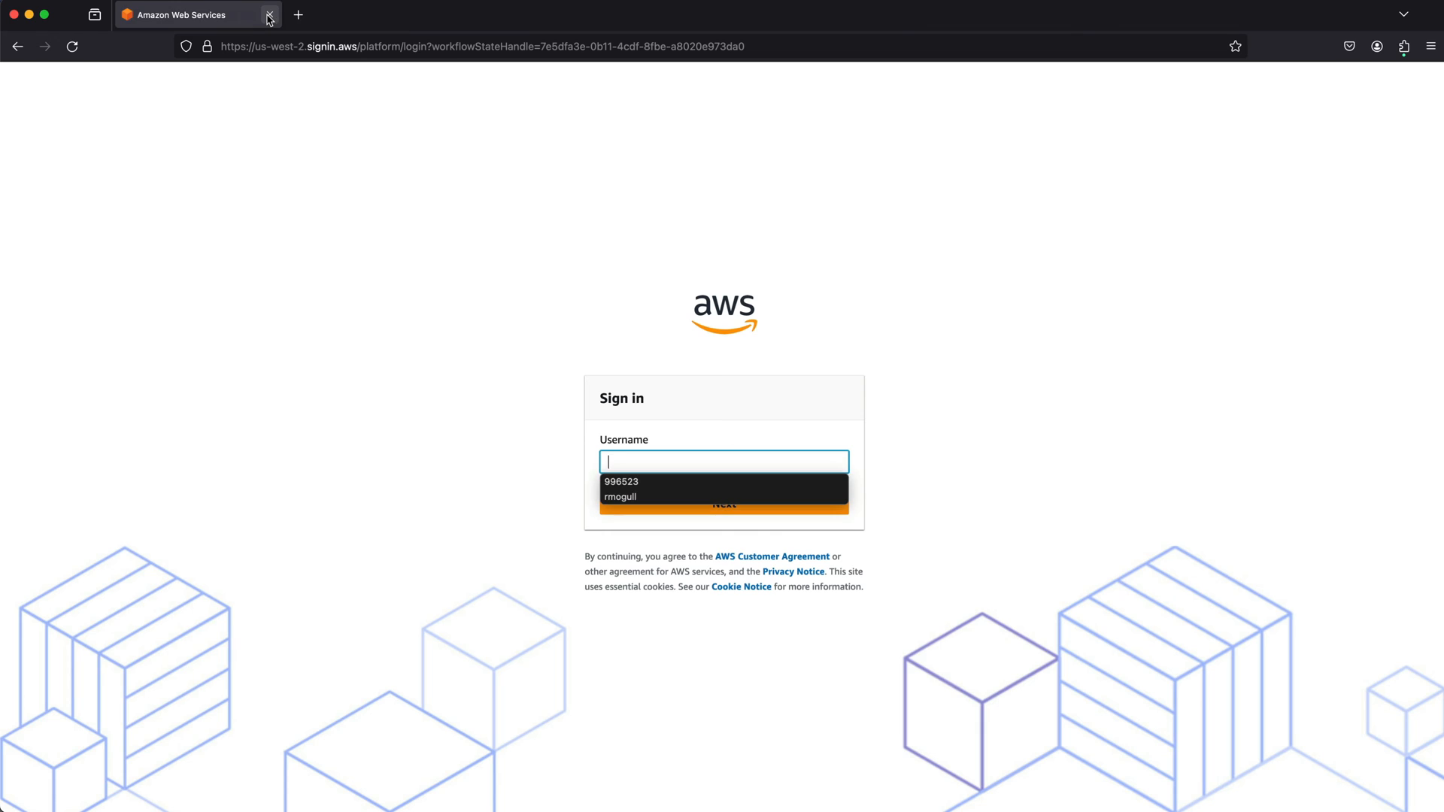
# Sign in to the access portal with the saved username and open the SecurityAudit account's management console with AdministratorAccess
pyautogui.click(672, 497)
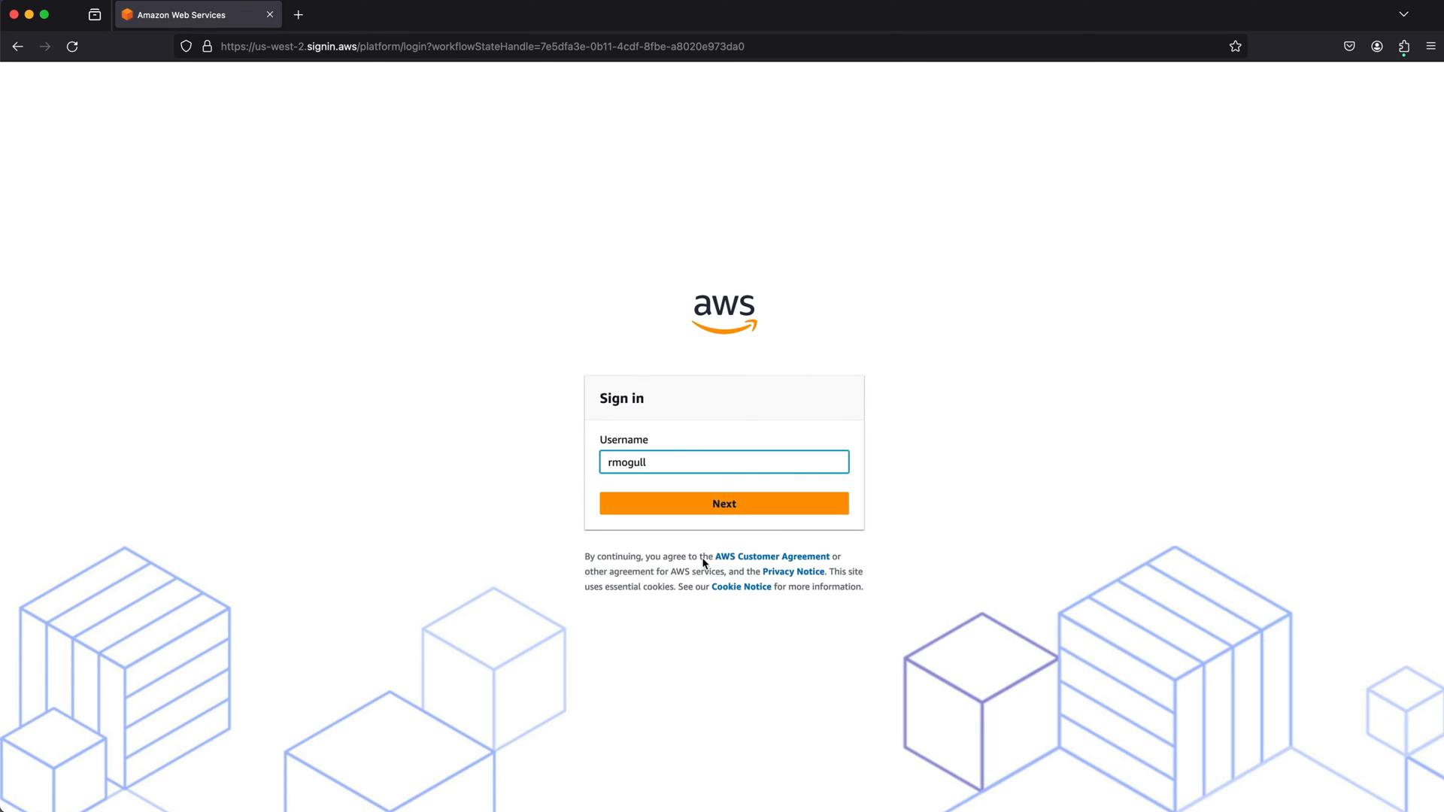
pyautogui.click(733, 510)
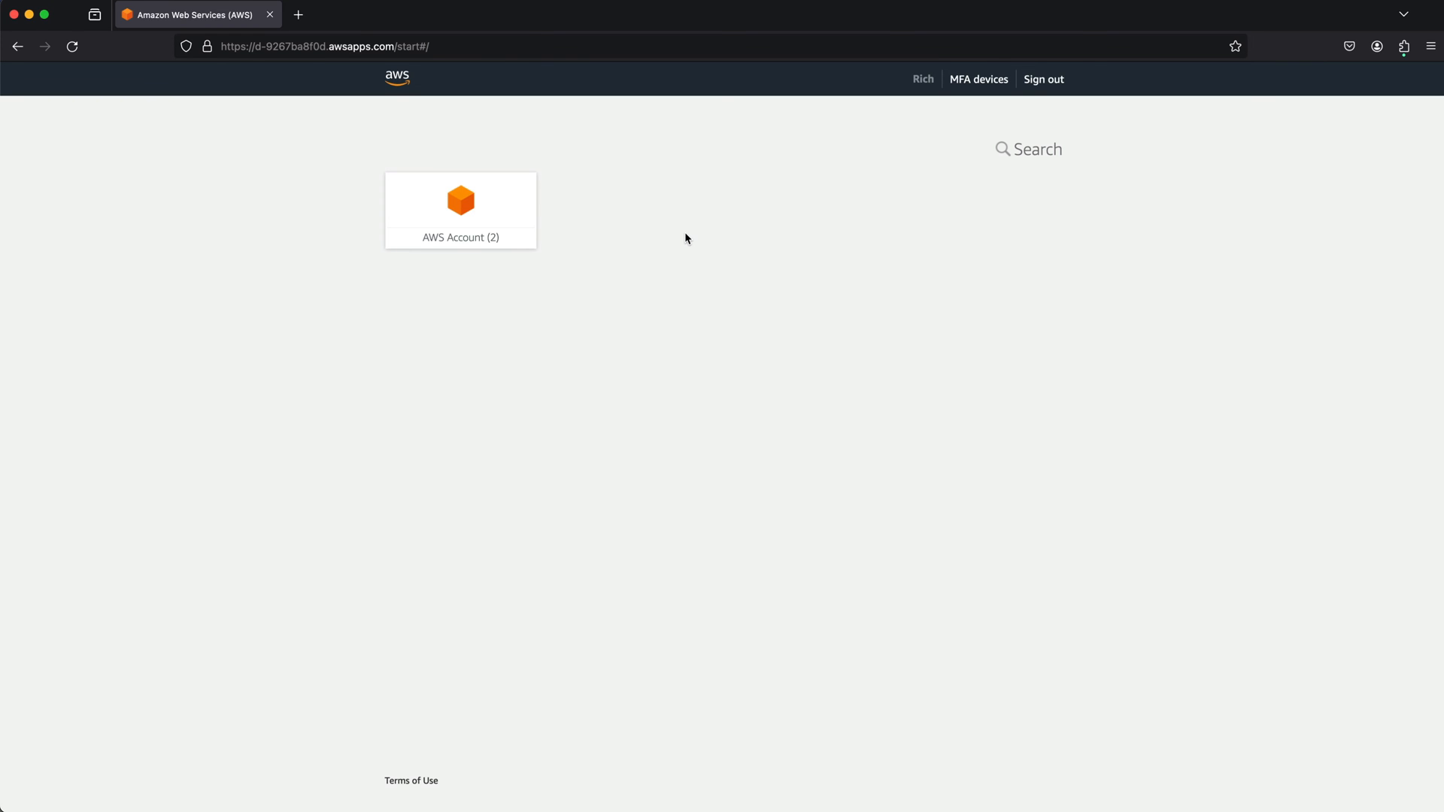
pyautogui.click(462, 211)
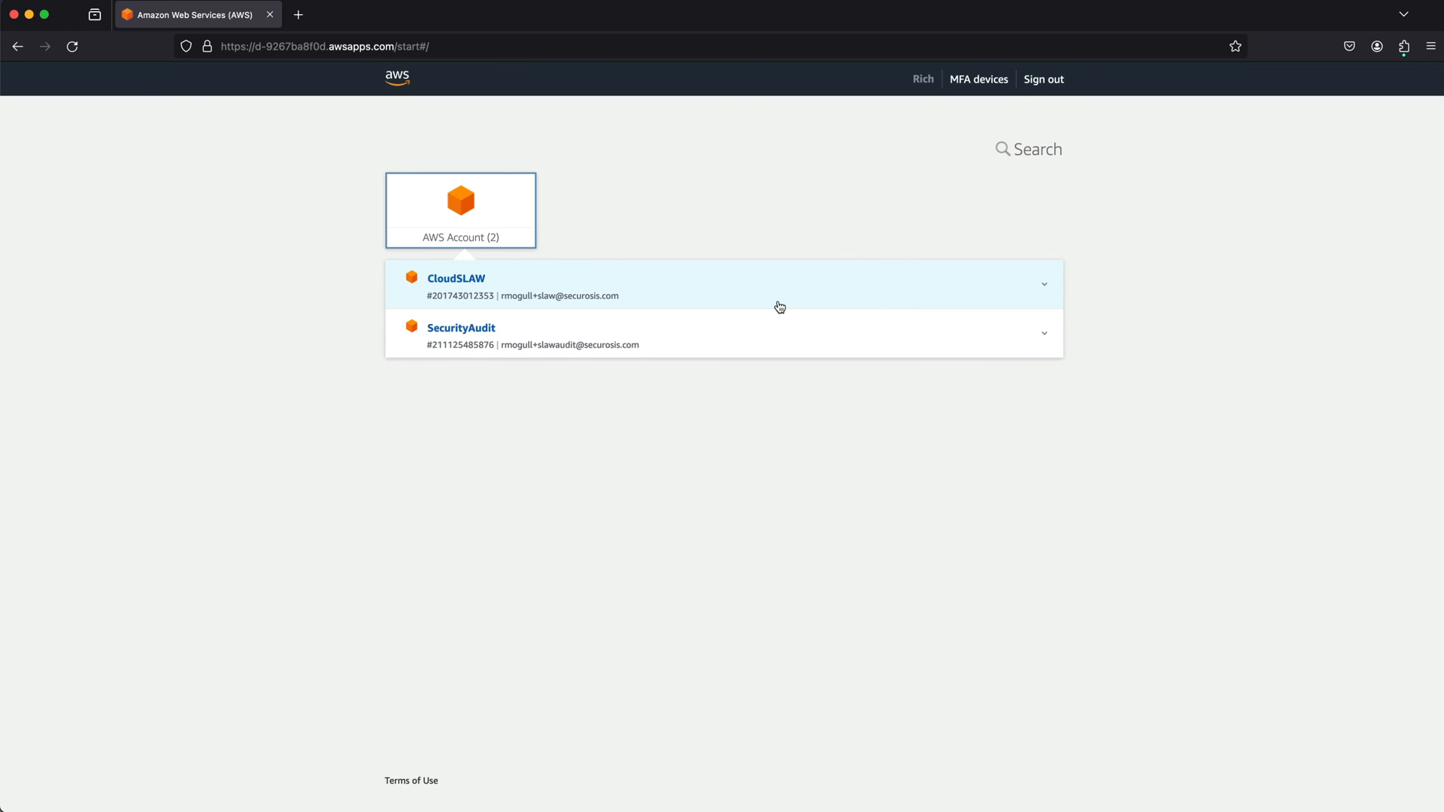
pyautogui.click(741, 341)
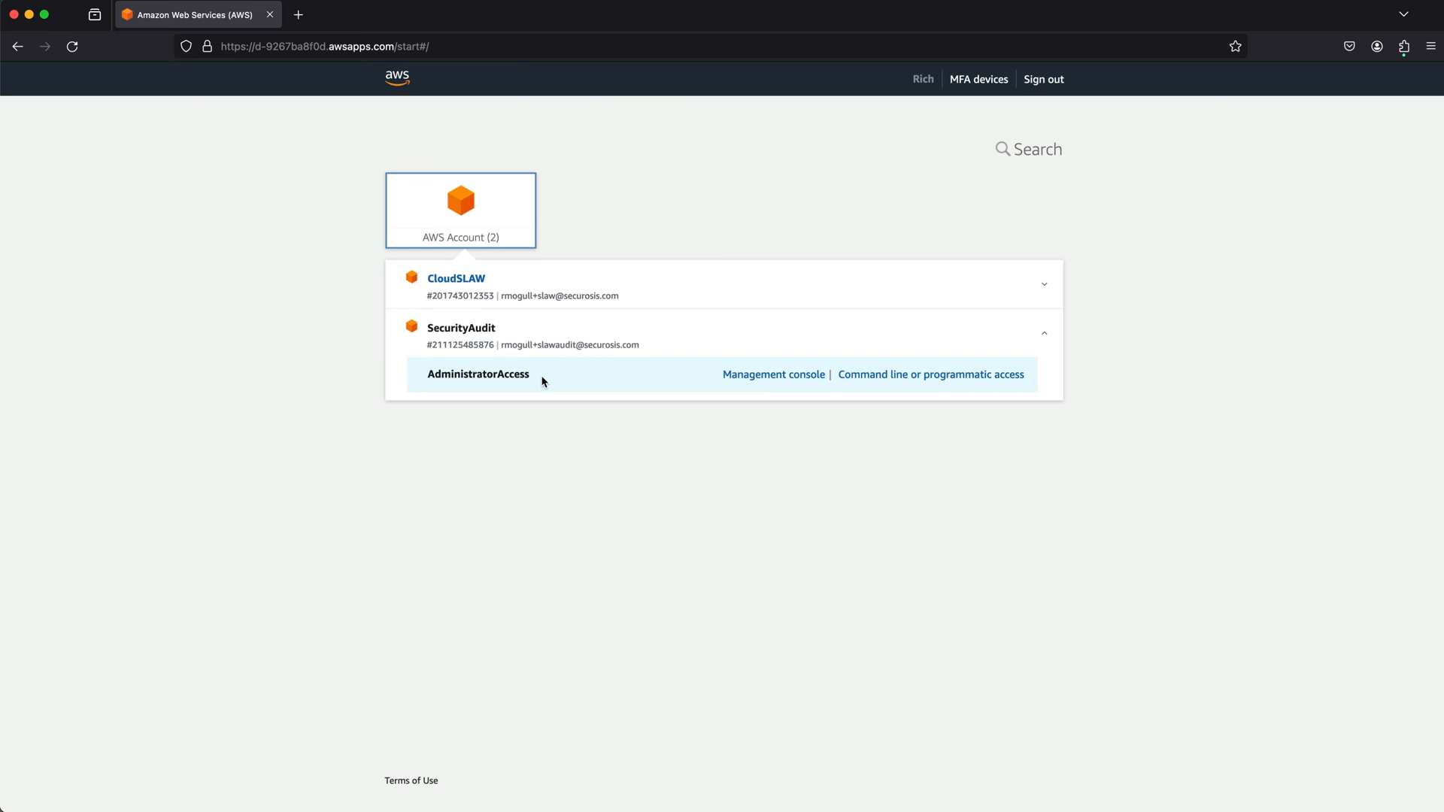
pyautogui.click(792, 374)
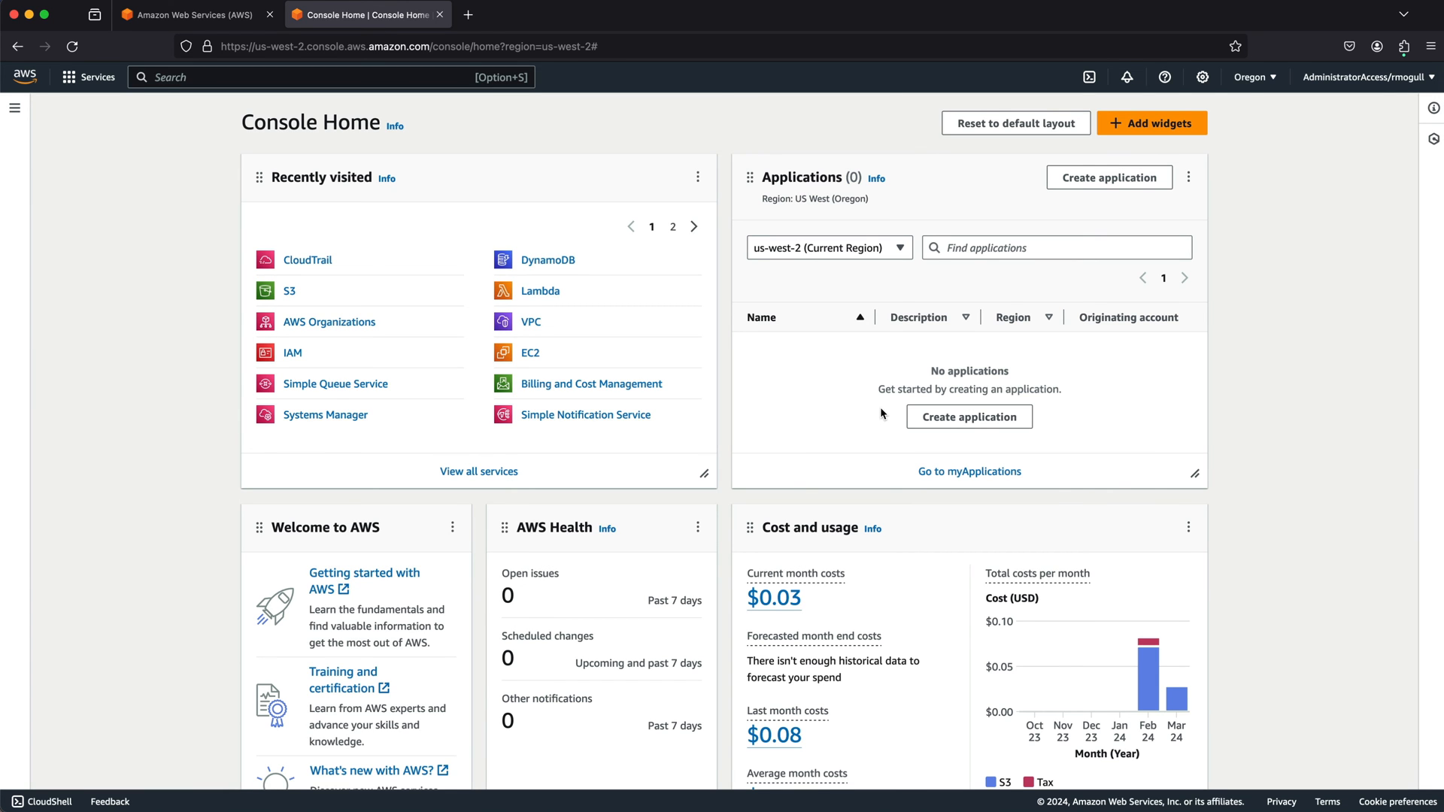
# Open IAM in the SecurityAudit account and examine the role names and trusted entities in its roles list
pyautogui.click(293, 353)
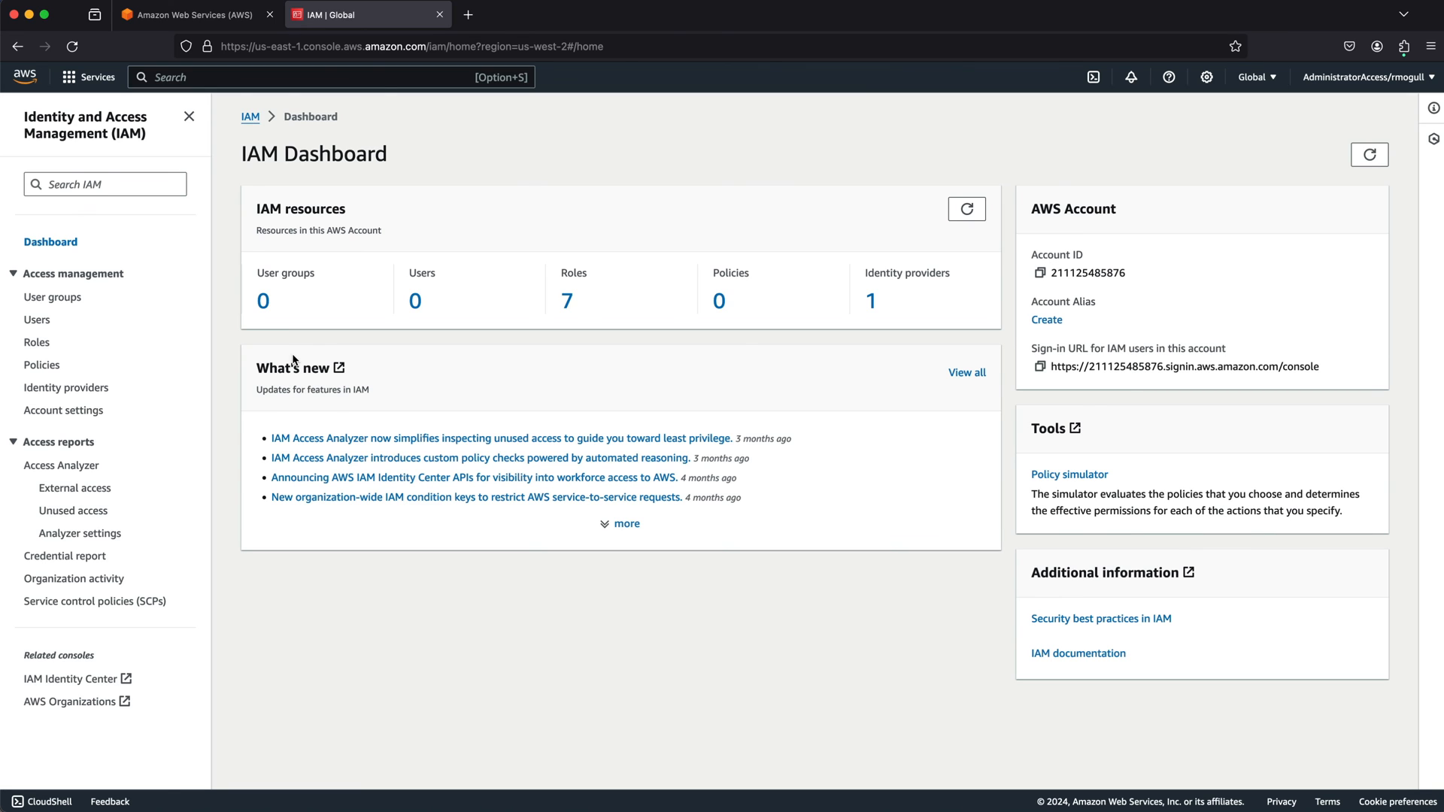
pyautogui.click(36, 345)
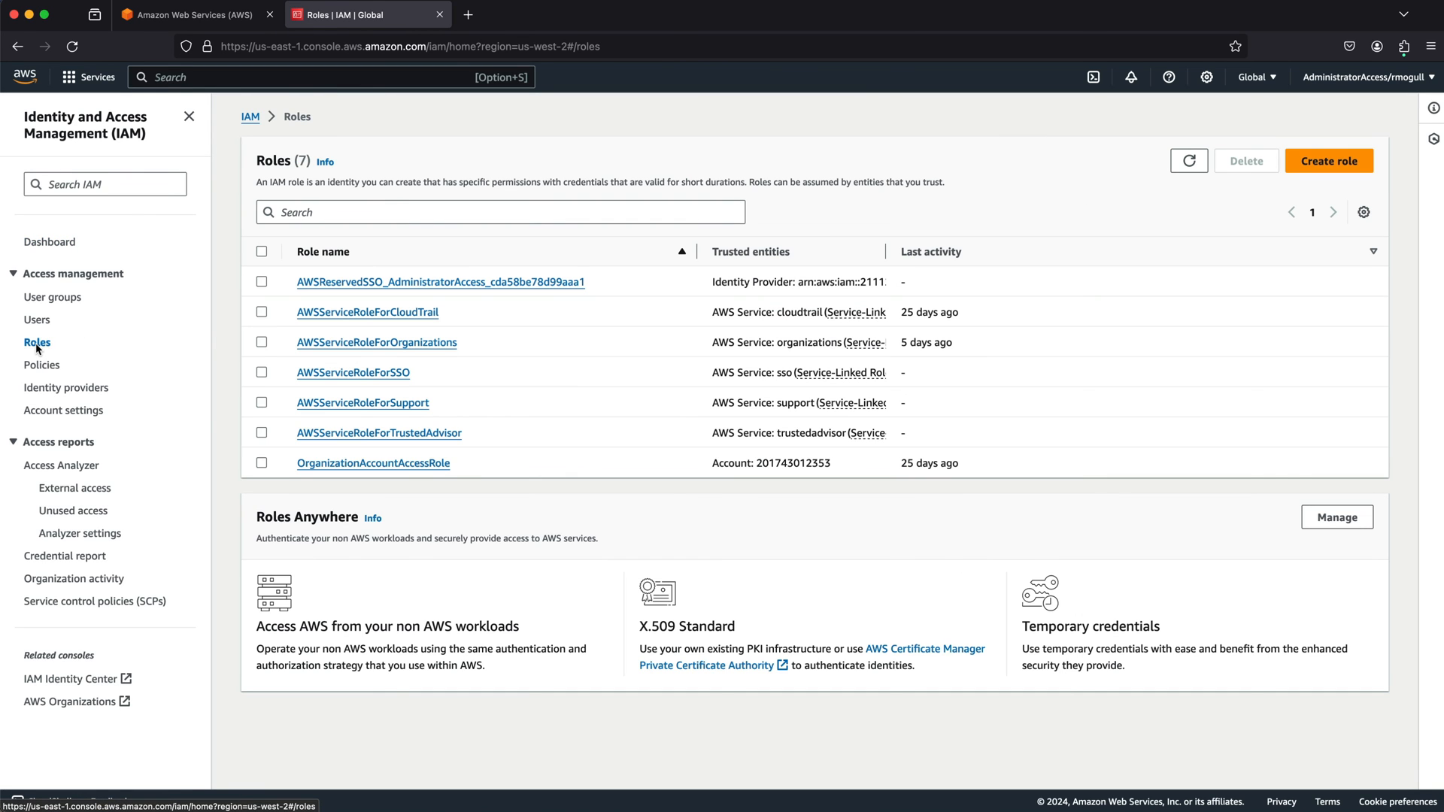
pyautogui.scroll(5, 361, 290)
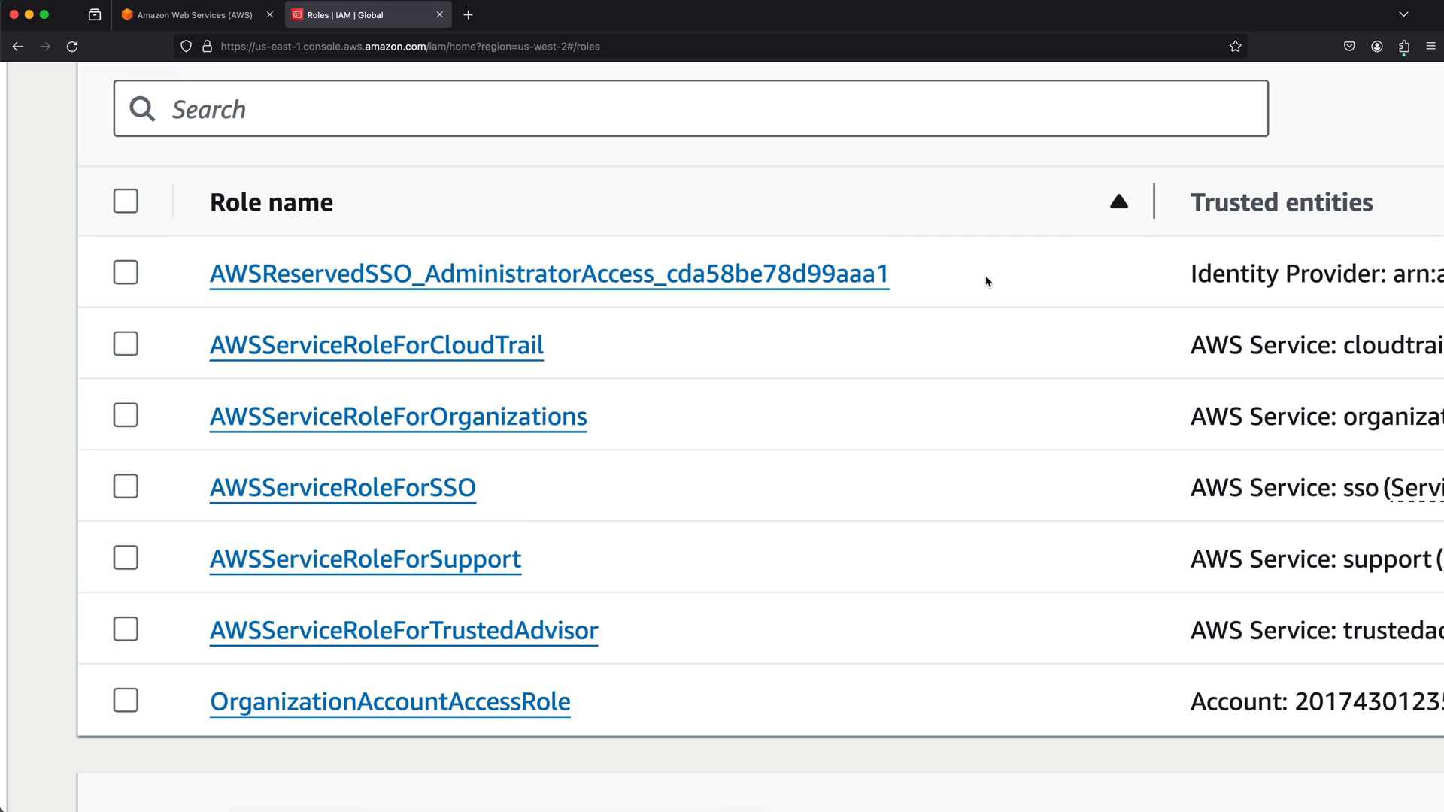
pyautogui.press('super+minus')
pyautogui.press('super+minus')
pyautogui.press('super+minus')
pyautogui.press('super+minus')
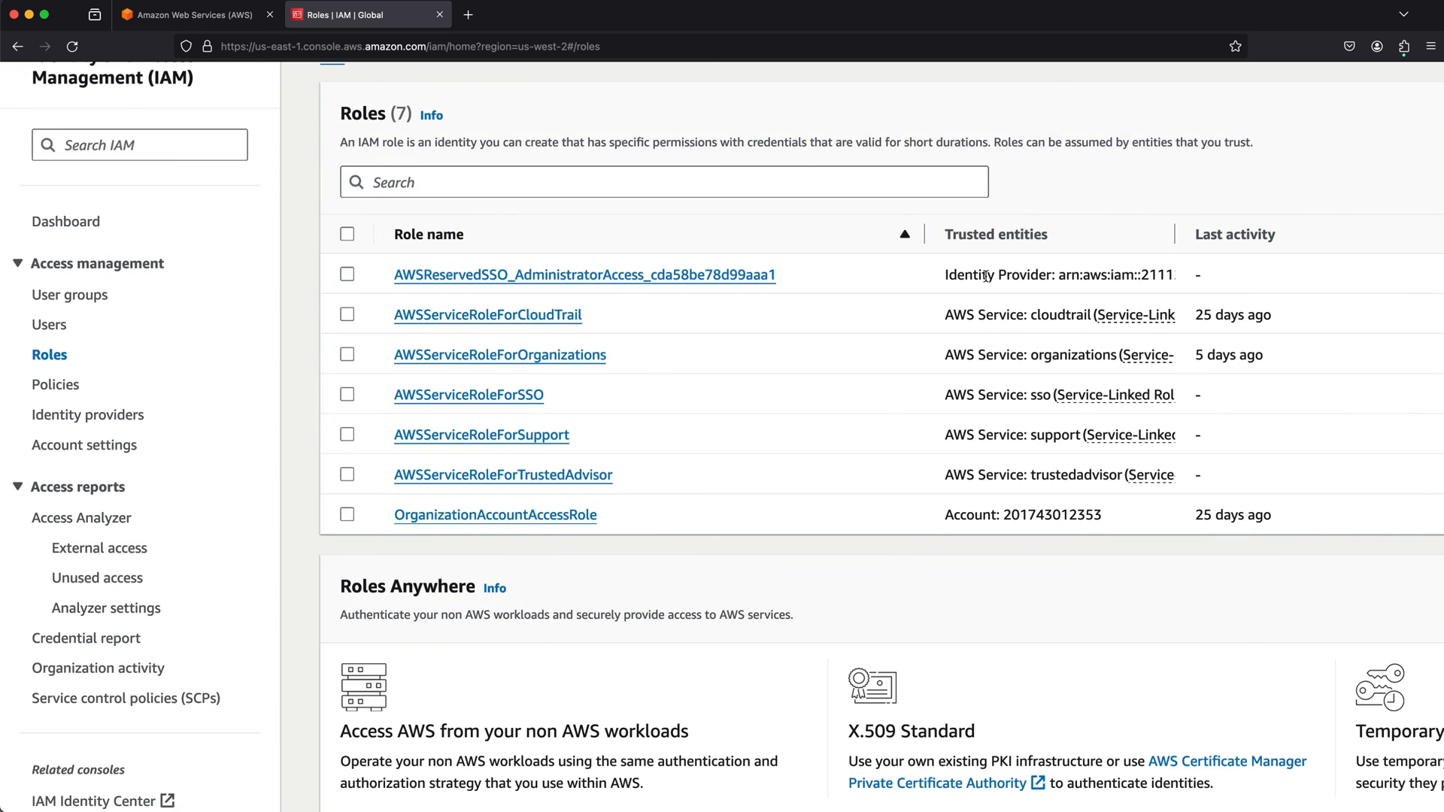
pyautogui.press('super+minus')
pyautogui.press('super+minus')
pyautogui.press('super+minus')
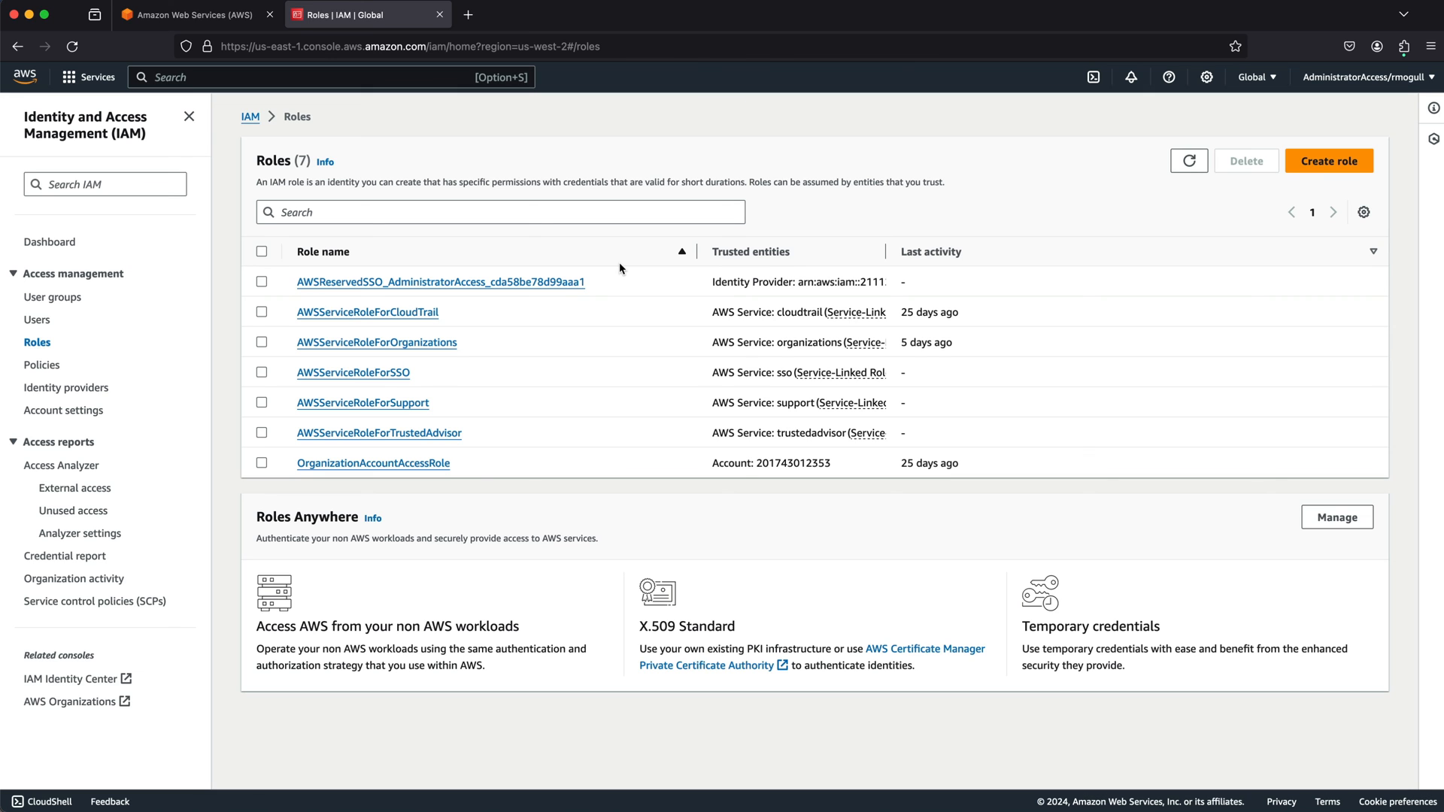
# Open the AWSReservedSSO_AdministratorAccess role and review its permissions policies and trust relationships
pyautogui.click(564, 282)
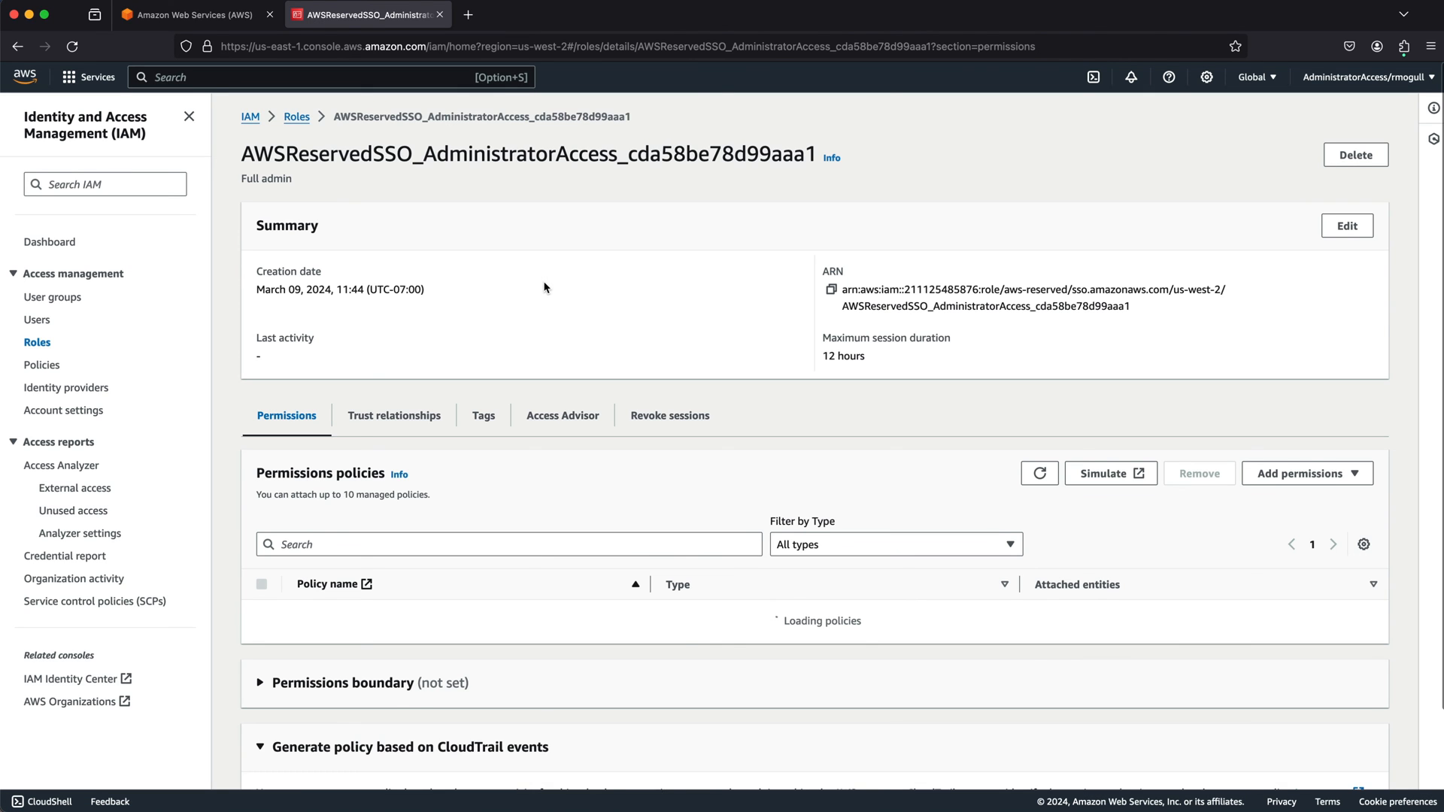
pyautogui.scroll(-1, 462, 355)
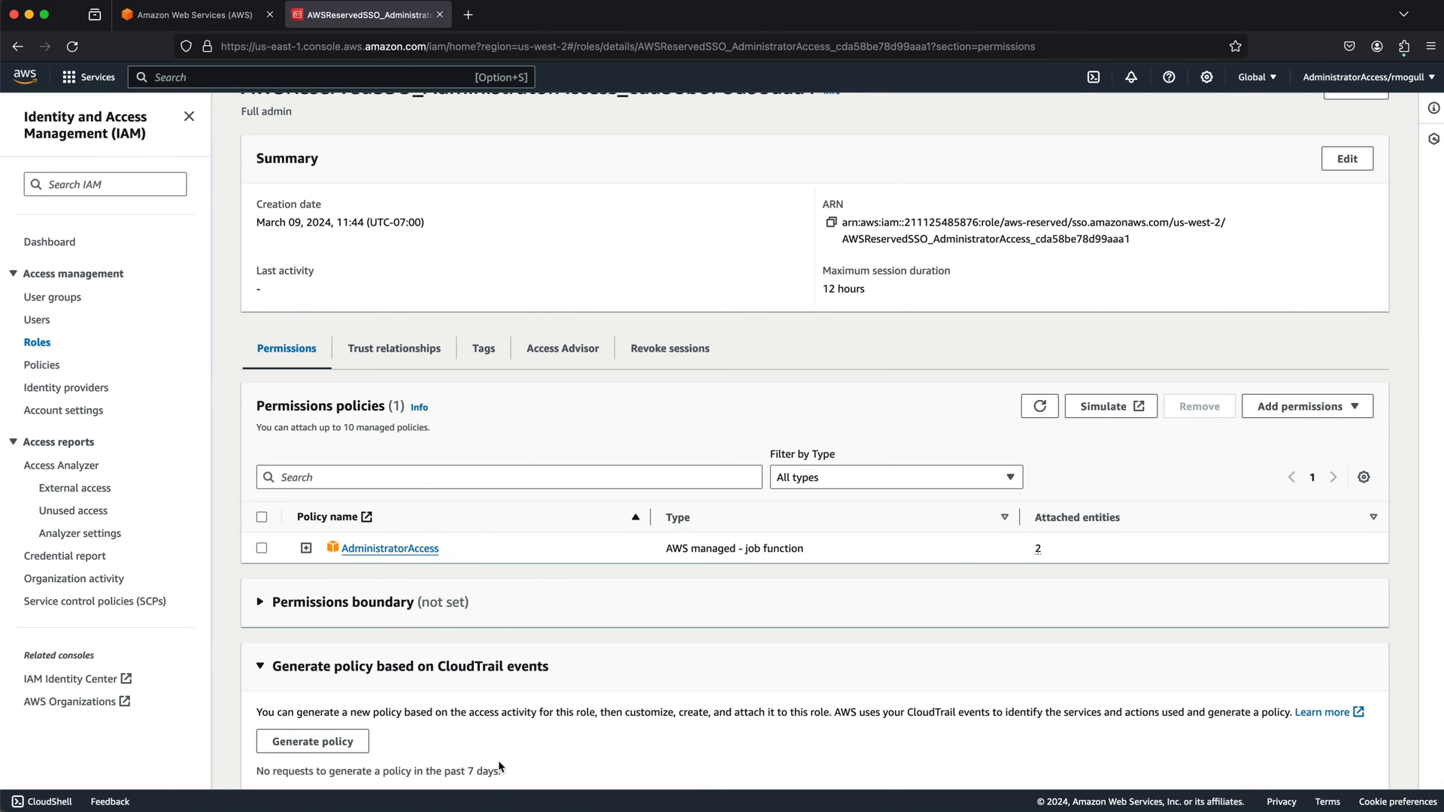
pyautogui.click(396, 352)
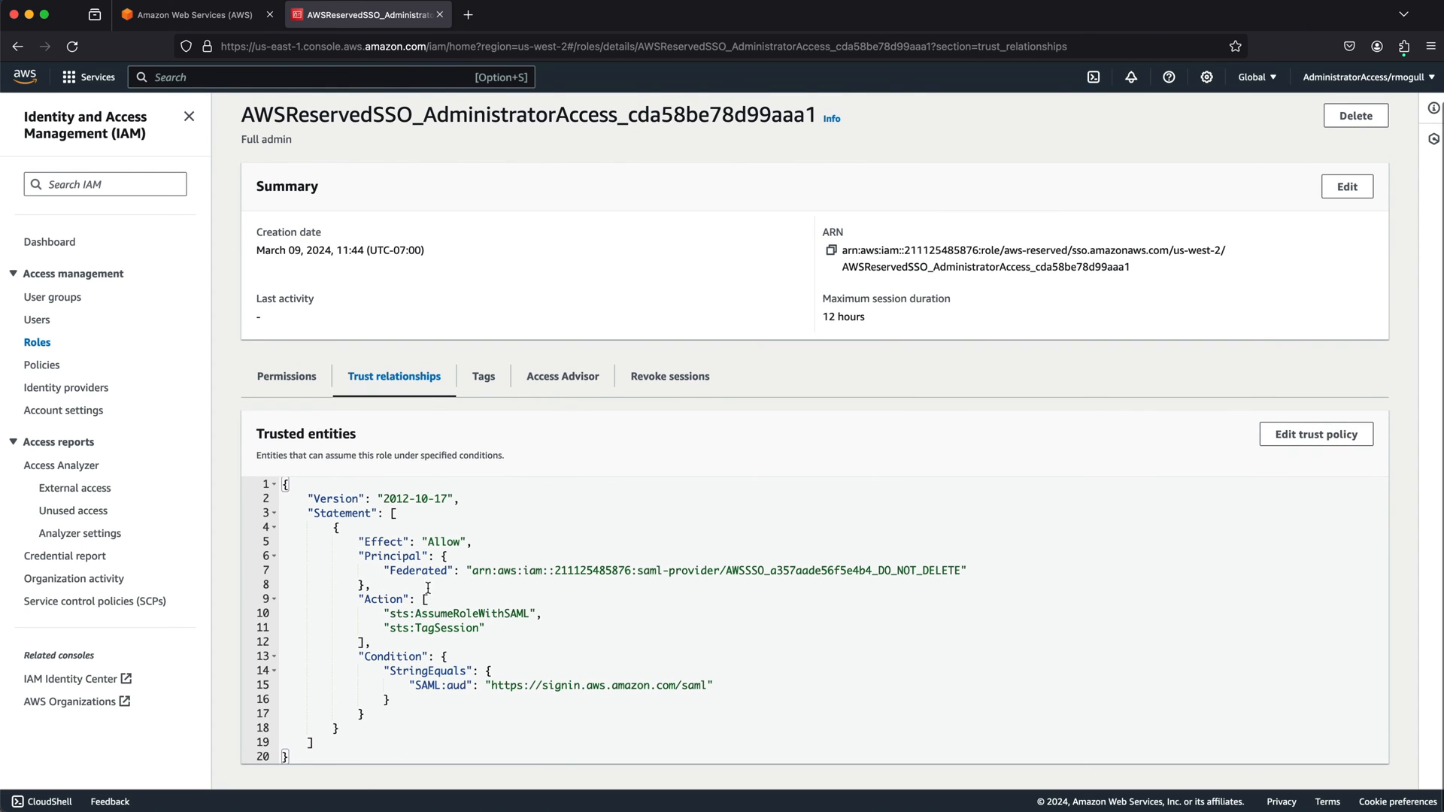
pyautogui.scroll(3, 428, 587)
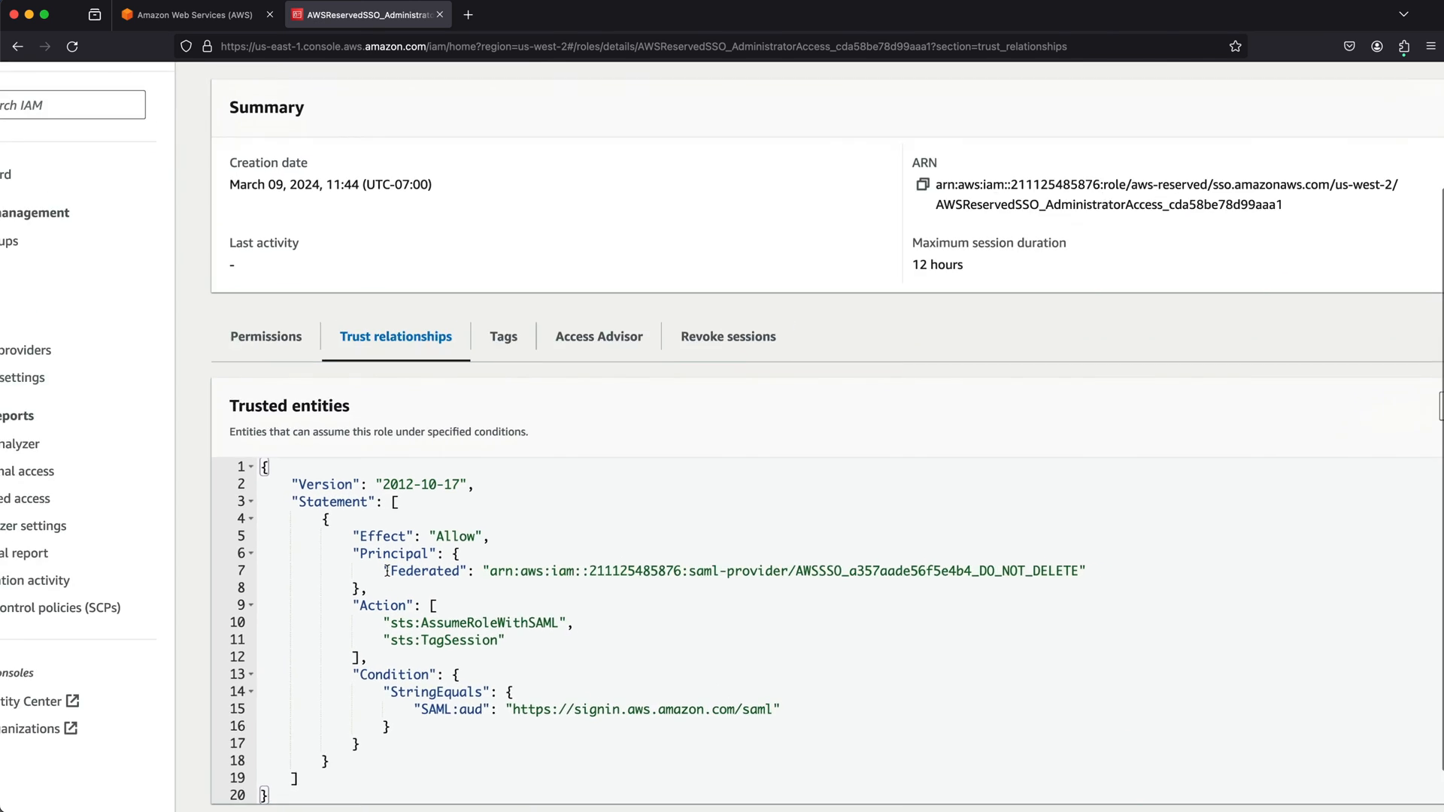
pyautogui.scroll(3, 386, 571)
pyautogui.hscroll(3, 392, 571)
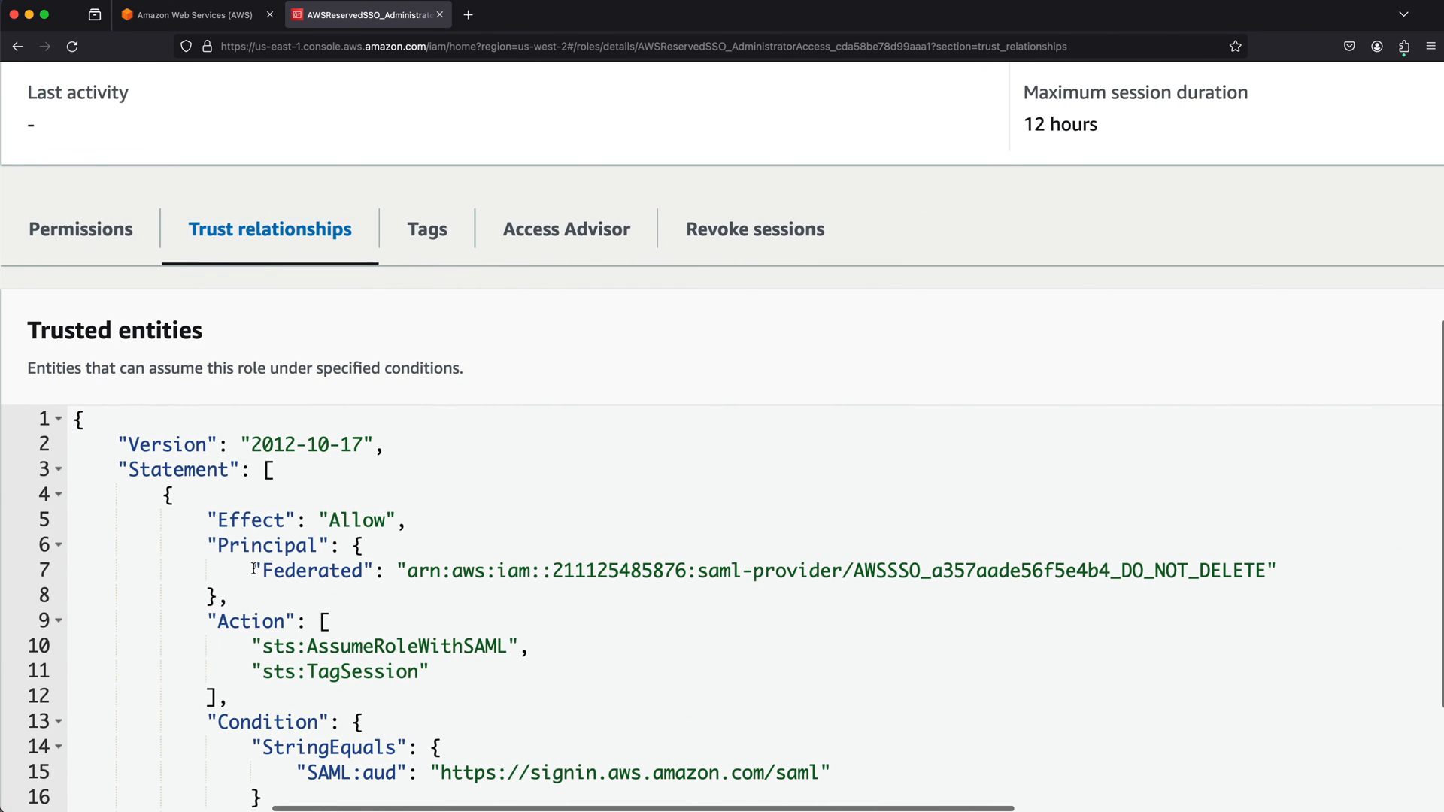
# Examine the trust policy's federated principal, its saml-provider part and the sts:AssumeRoleWithSAML action by highlighting each one
pyautogui.moveTo(254, 570); pyautogui.dragTo(1289, 572)
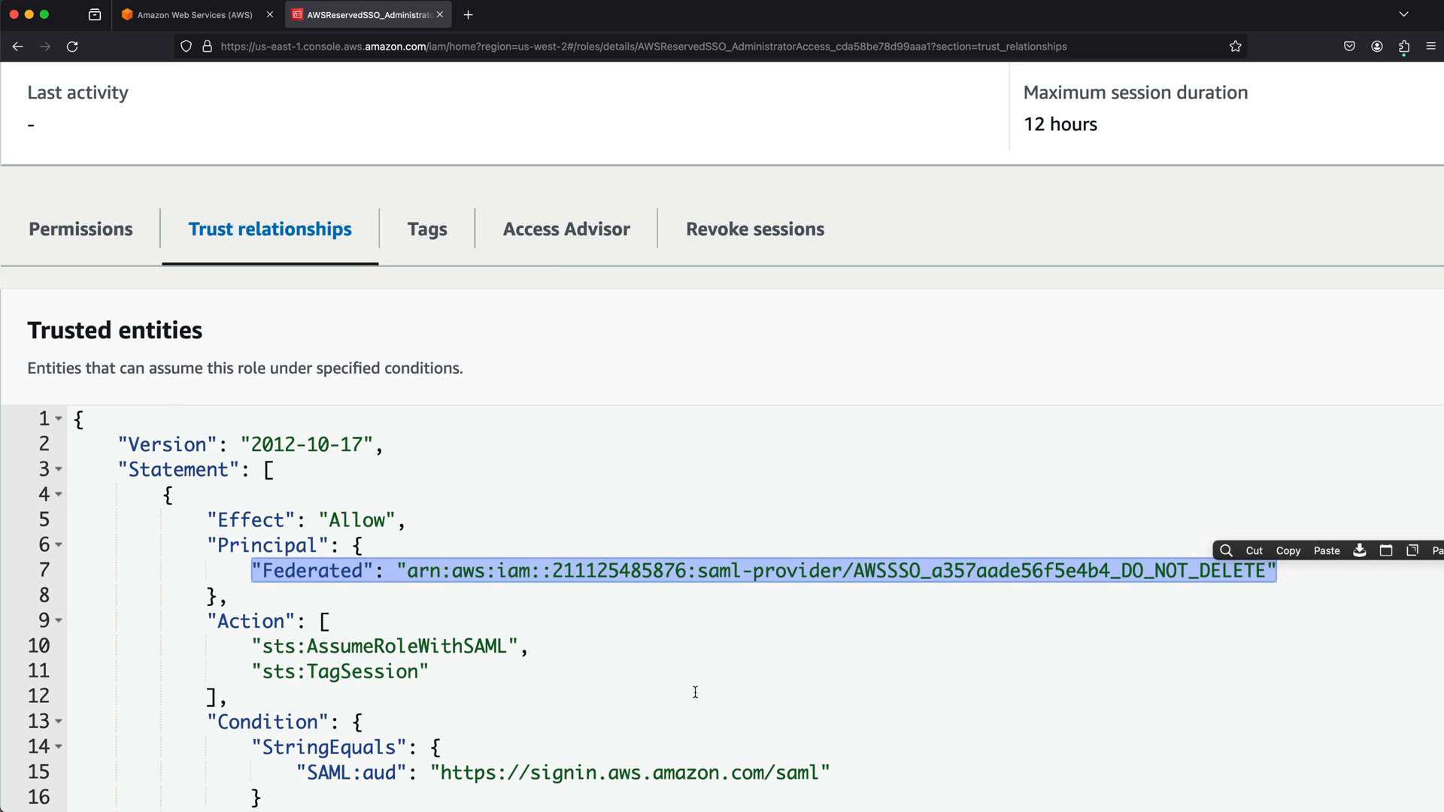
pyautogui.click(735, 619)
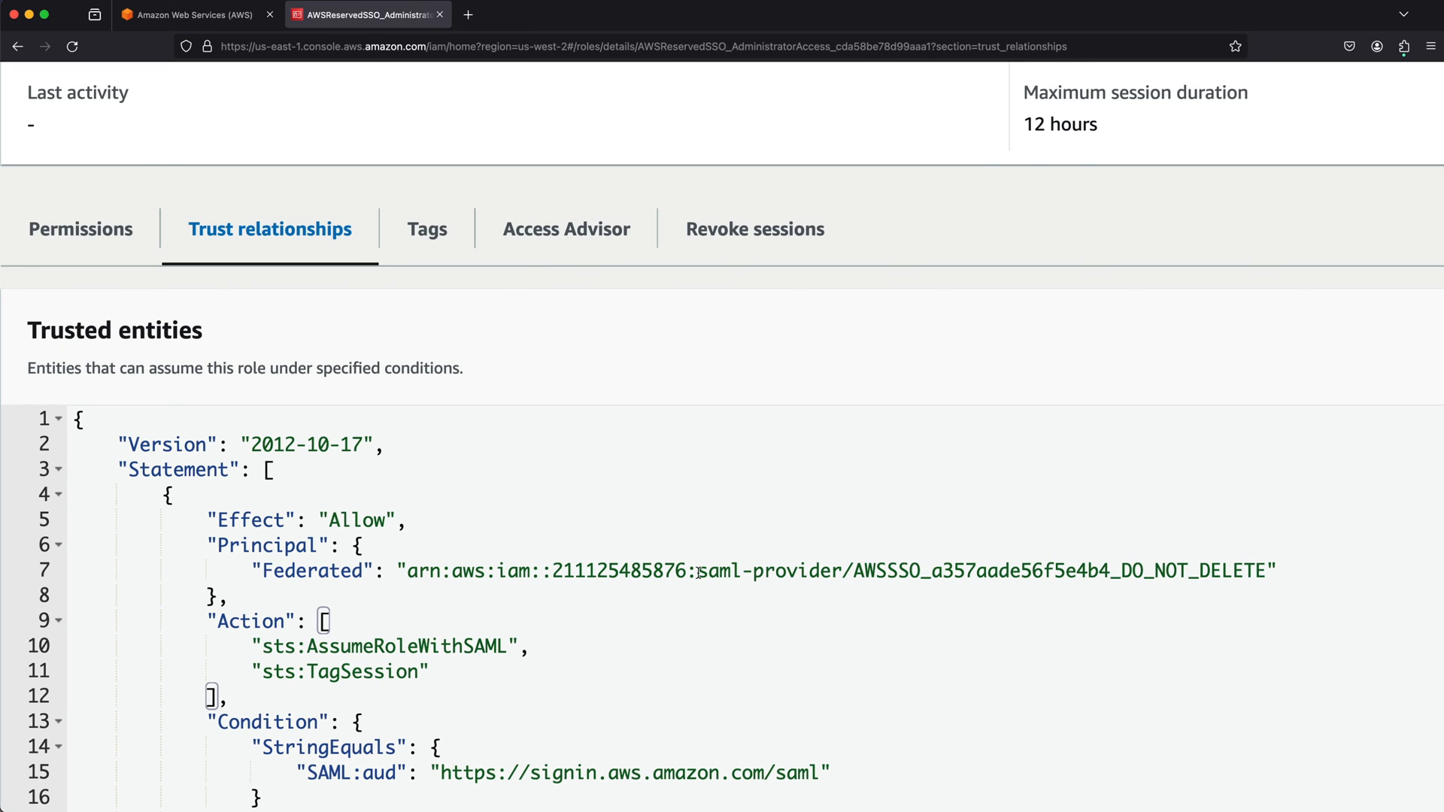
pyautogui.moveTo(700, 573); pyautogui.dragTo(840, 563)
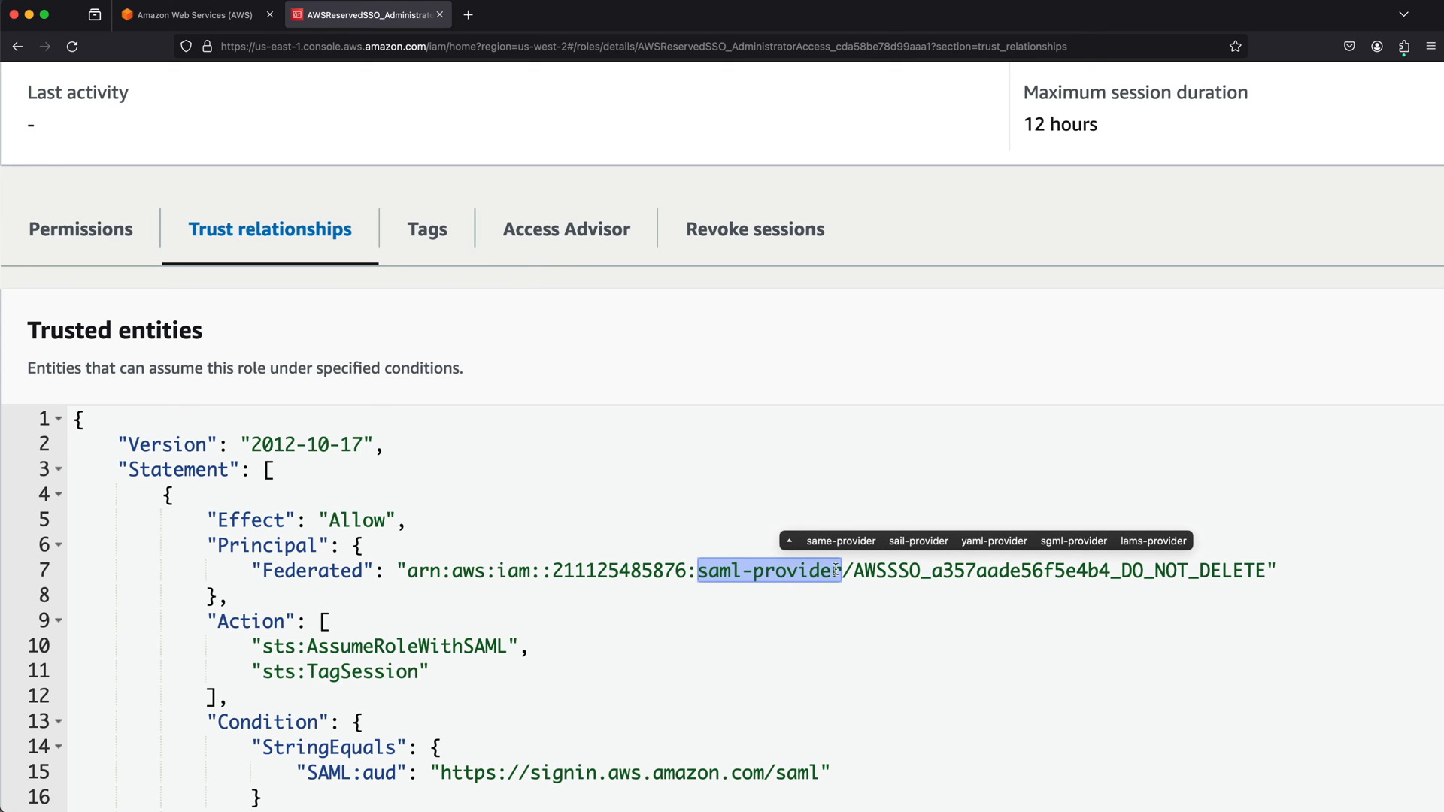
pyautogui.click(651, 641)
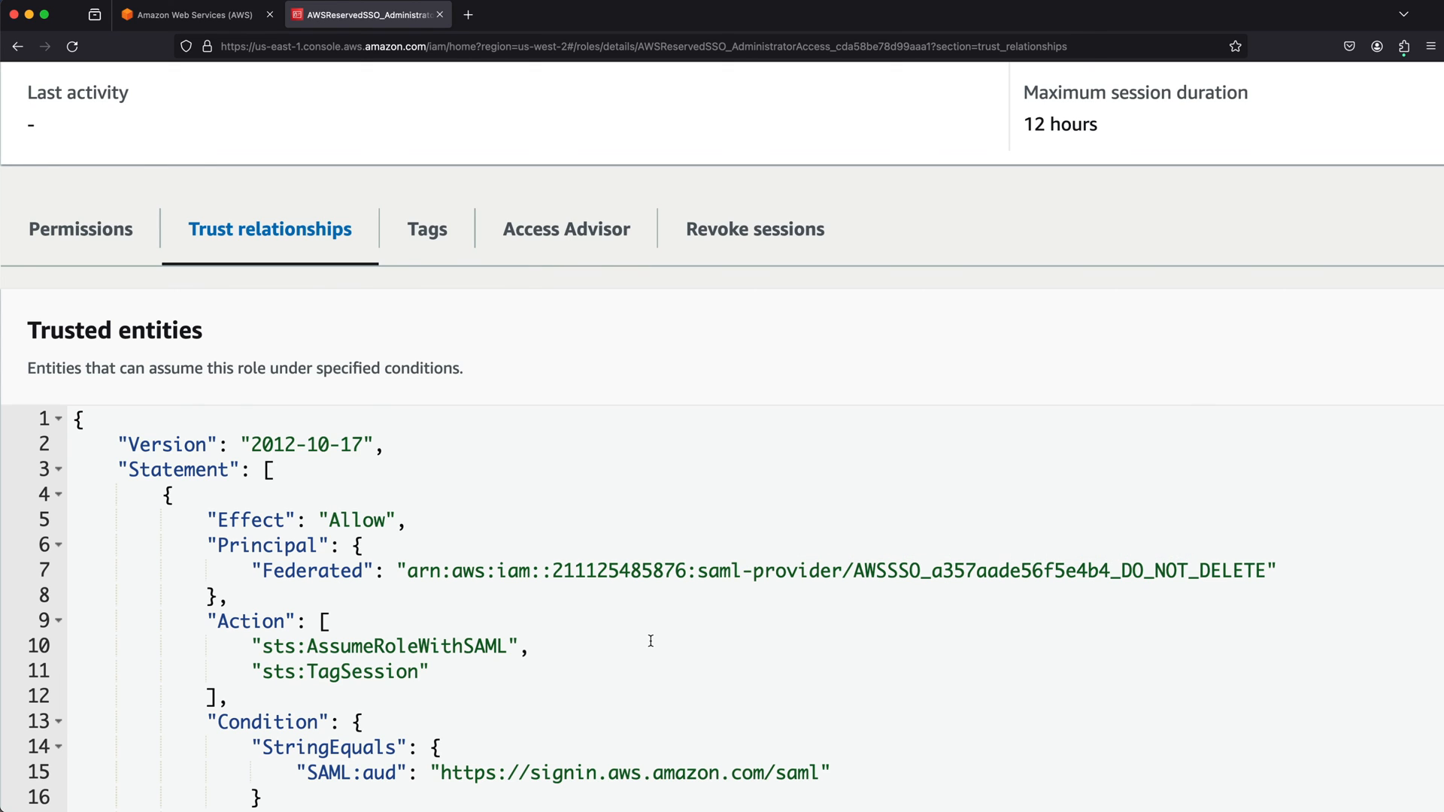
pyautogui.scroll(-3, 650, 640)
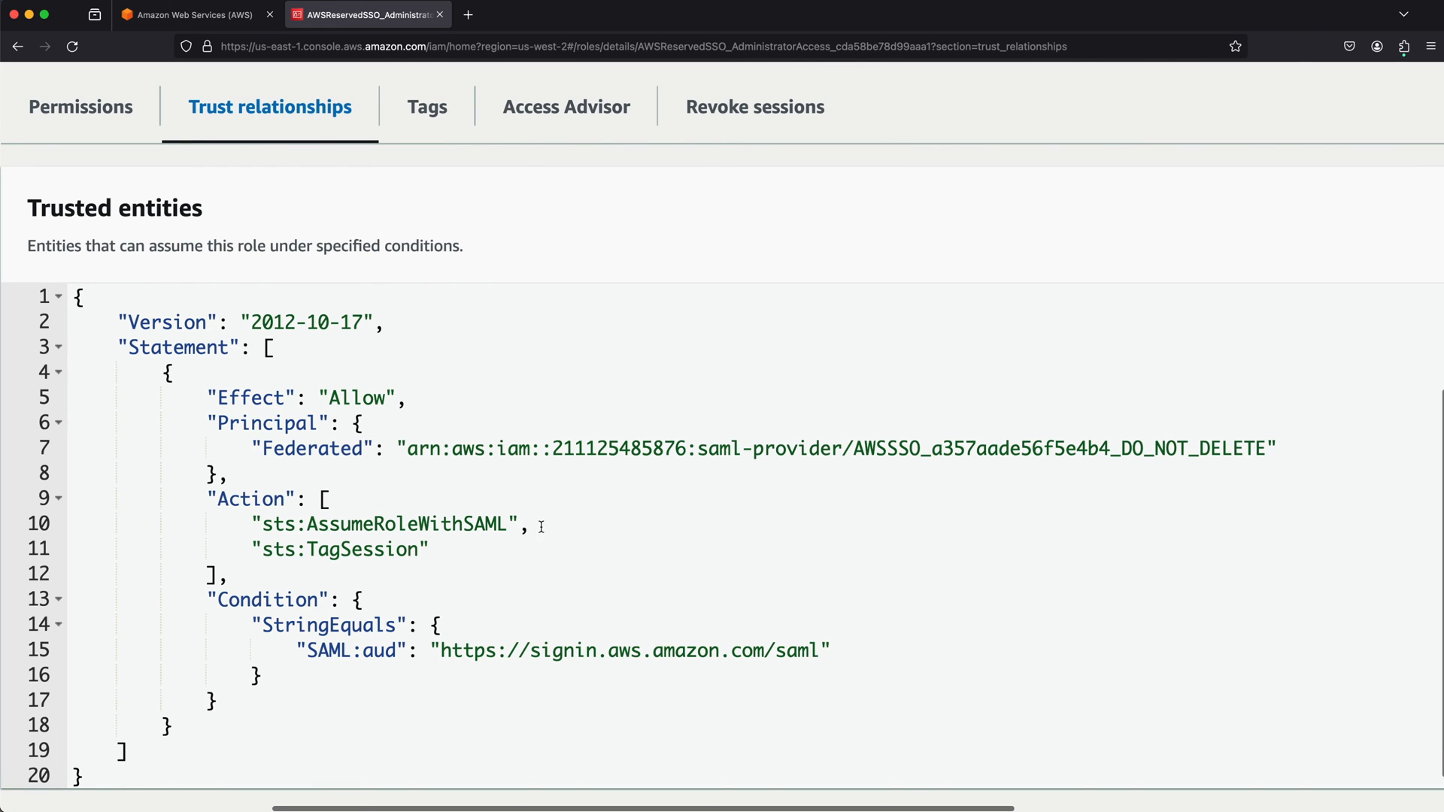
pyautogui.moveTo(527, 524); pyautogui.dragTo(300, 523)
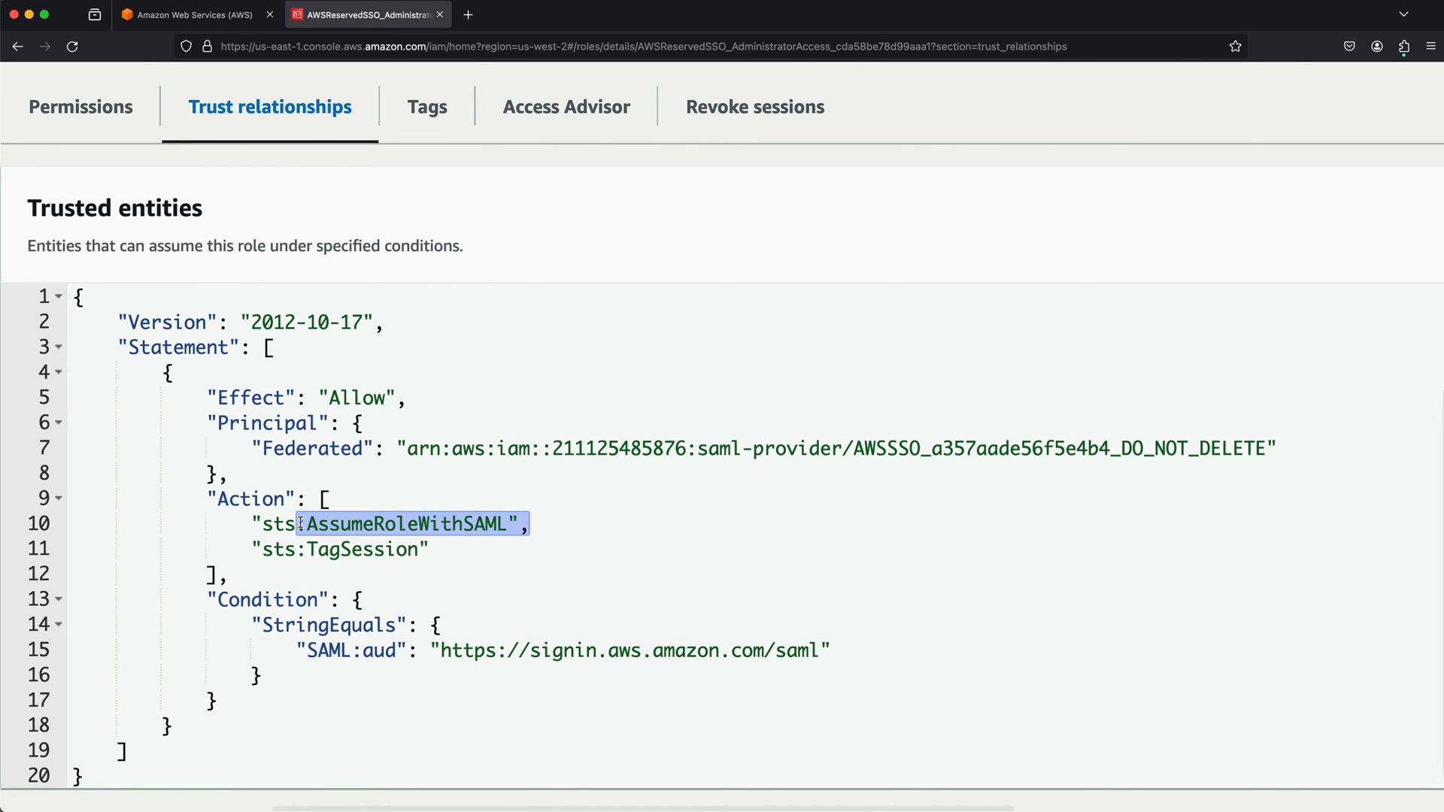
pyautogui.click(313, 569)
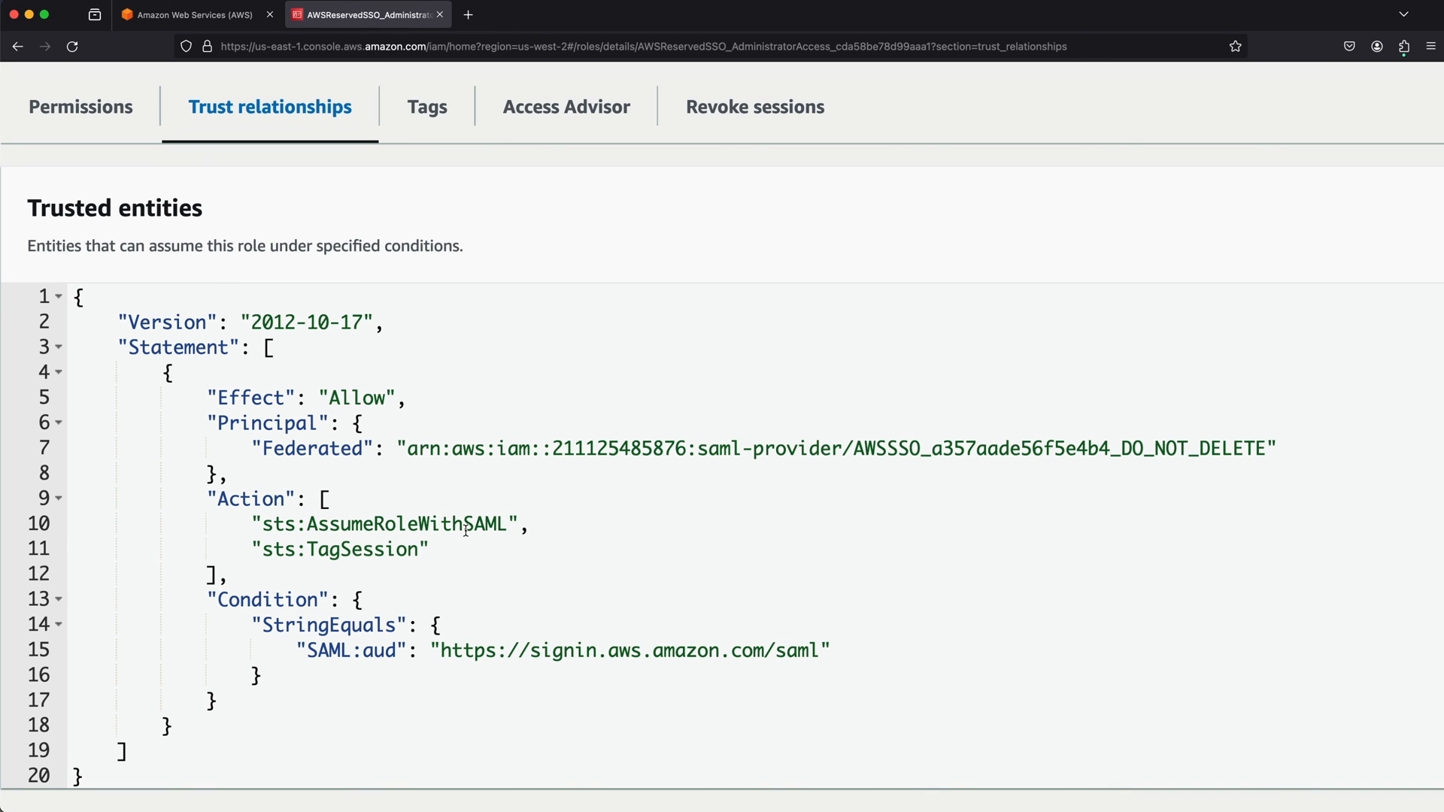
pyautogui.scroll(-5, 402, 646)
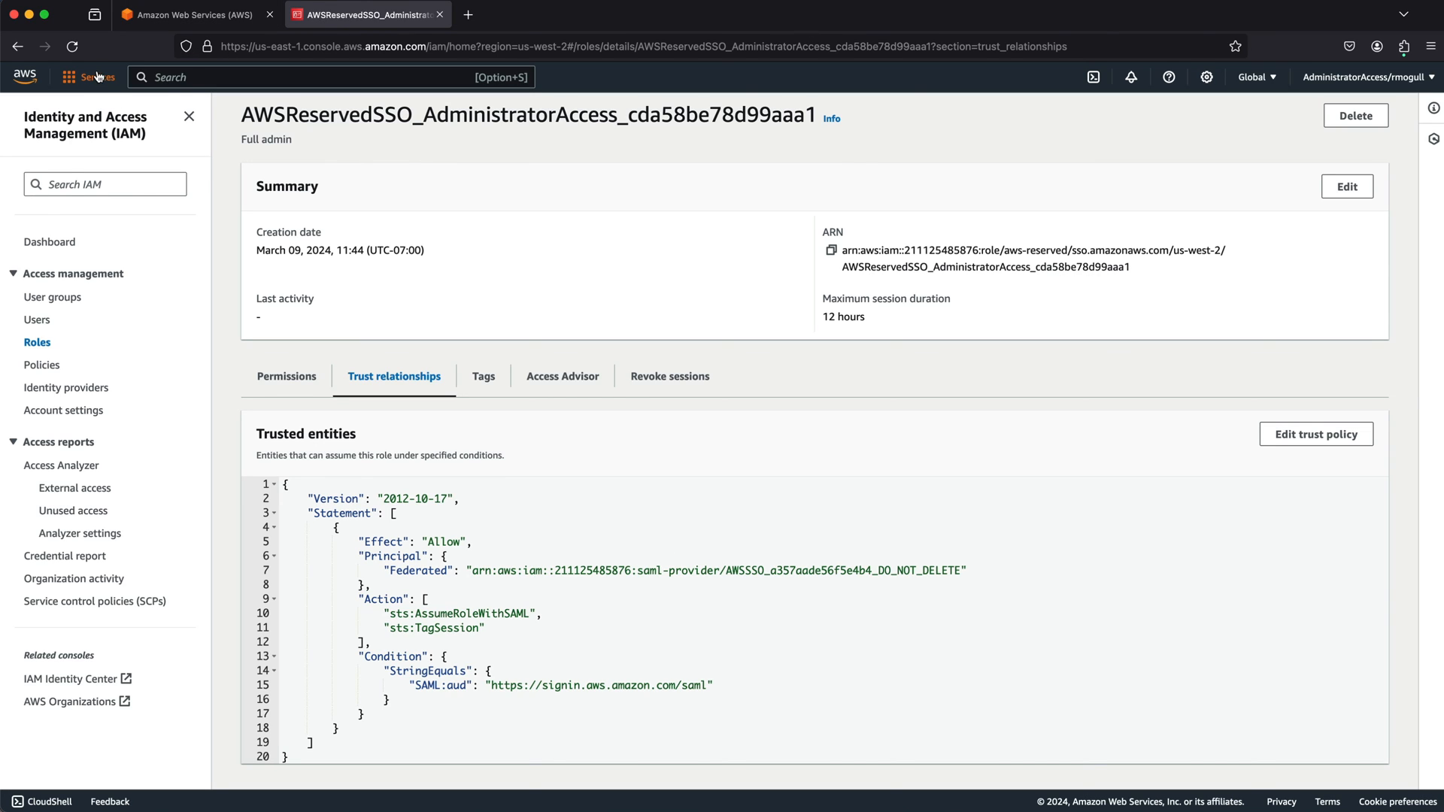
# Open CloudTrail's event history for the US East (N. Virginia) region to review recent management events
pyautogui.click(191, 76)
pyautogui.write('cloudtrail')
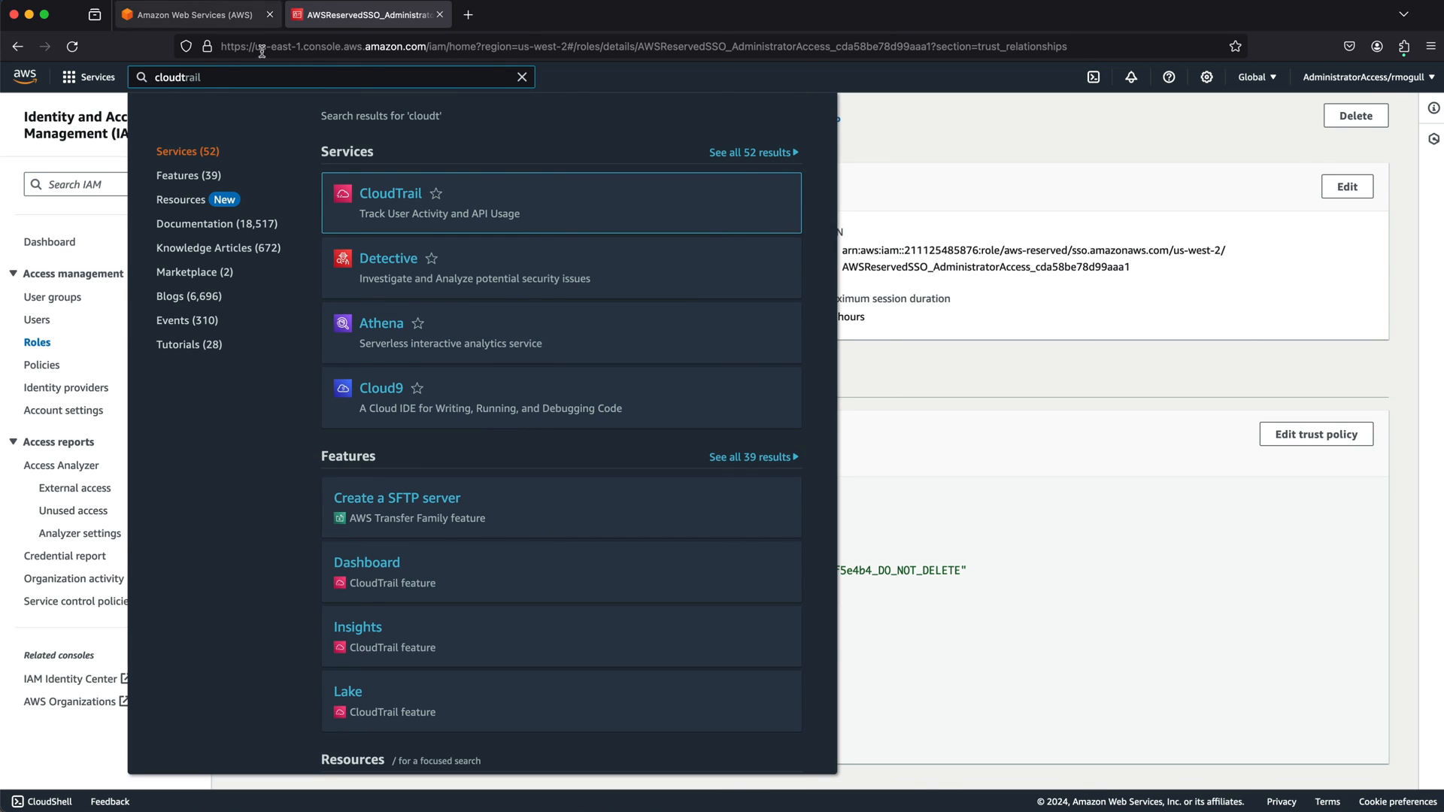
pyautogui.click(391, 198)
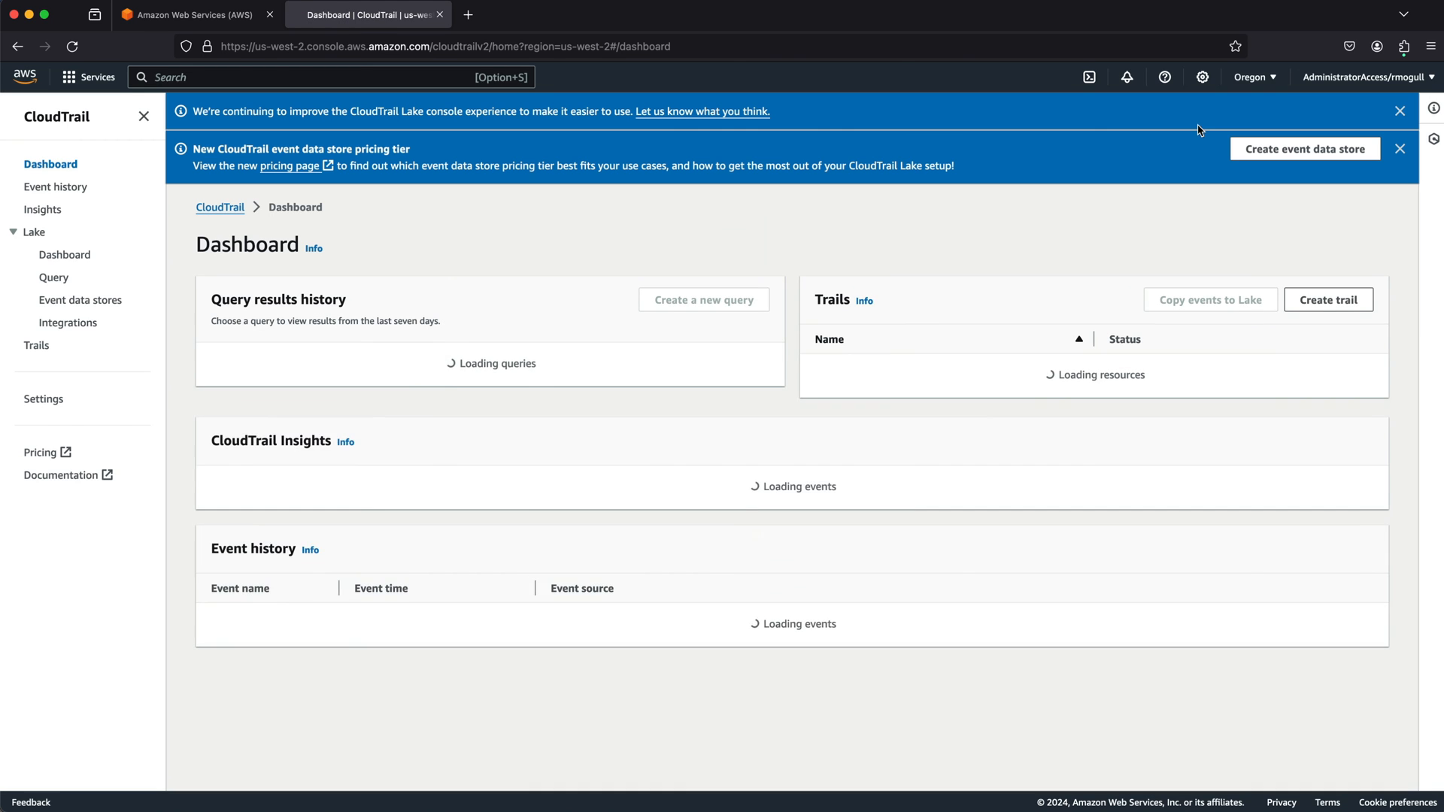
pyautogui.click(1253, 78)
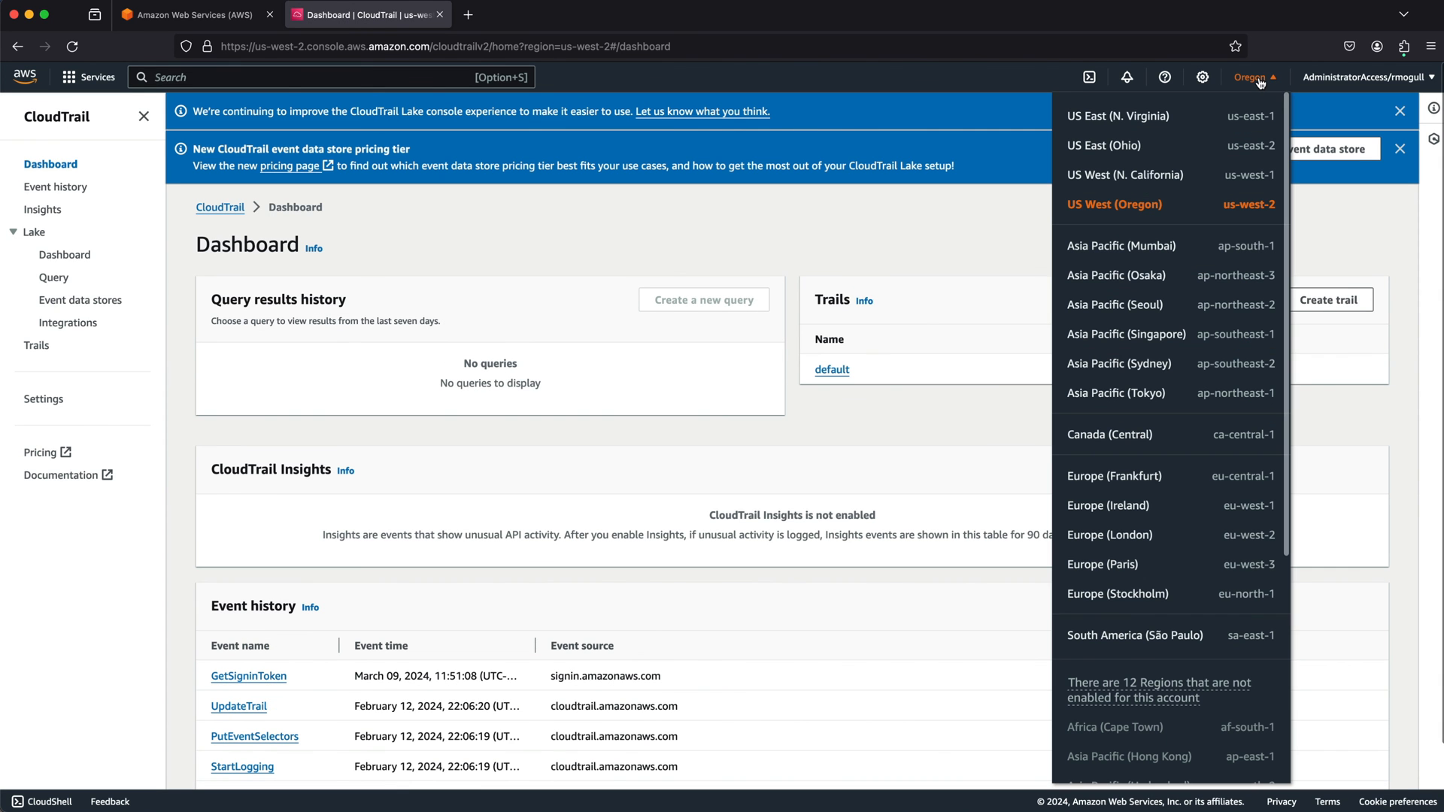
pyautogui.click(1146, 118)
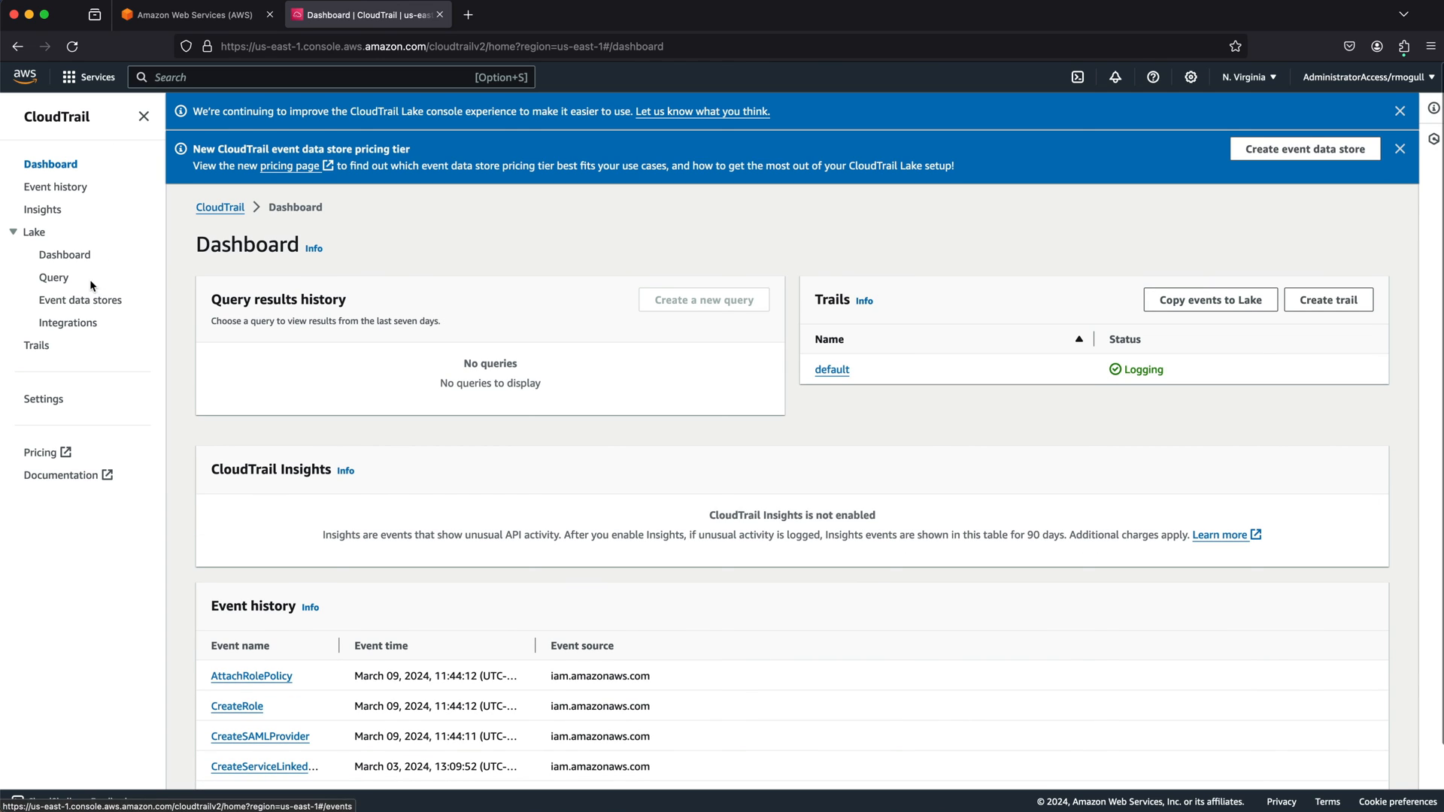
pyautogui.click(51, 188)
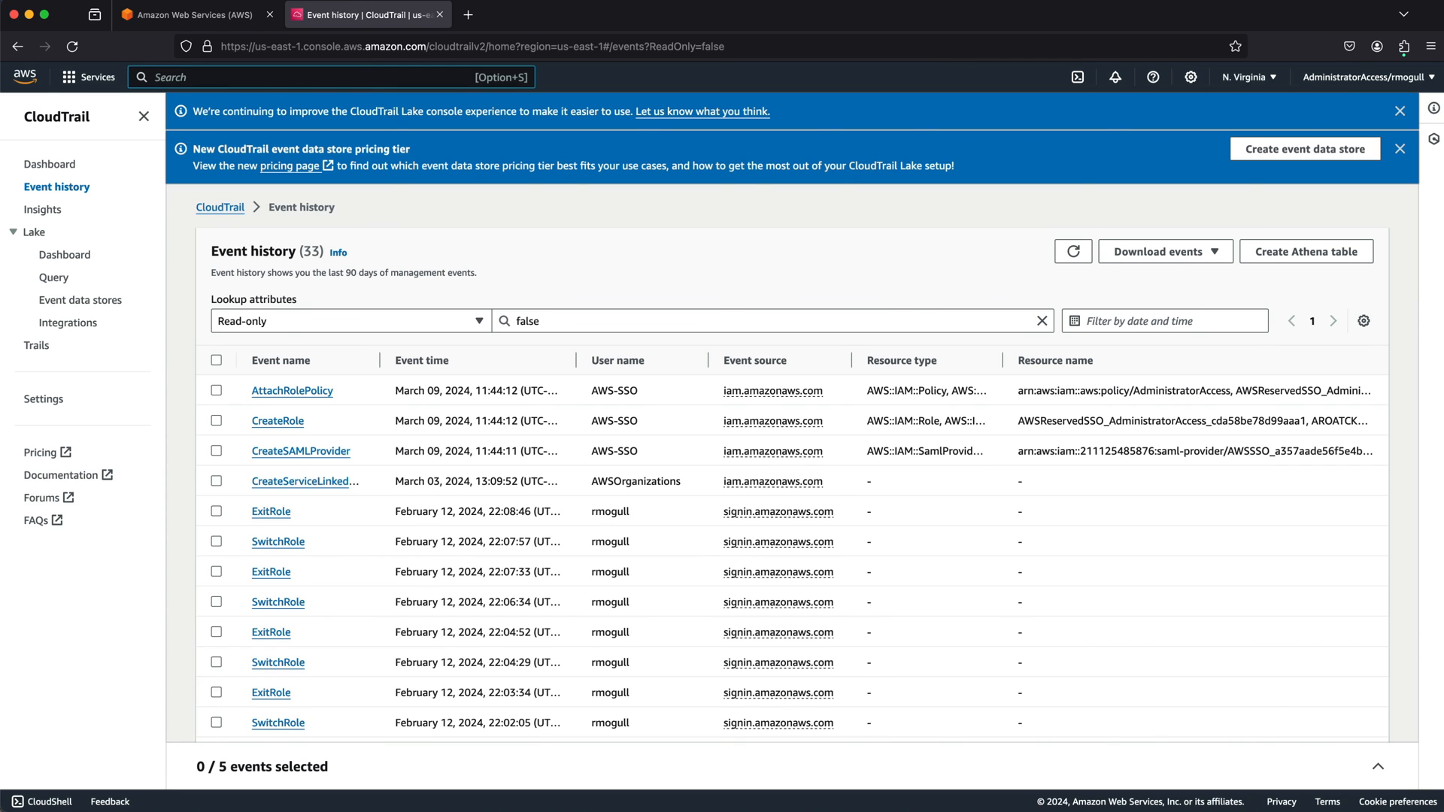
# Switch to IAM and open the account's user groups list
pyautogui.hotkey('alt', 's')
pyautogui.write('iam')
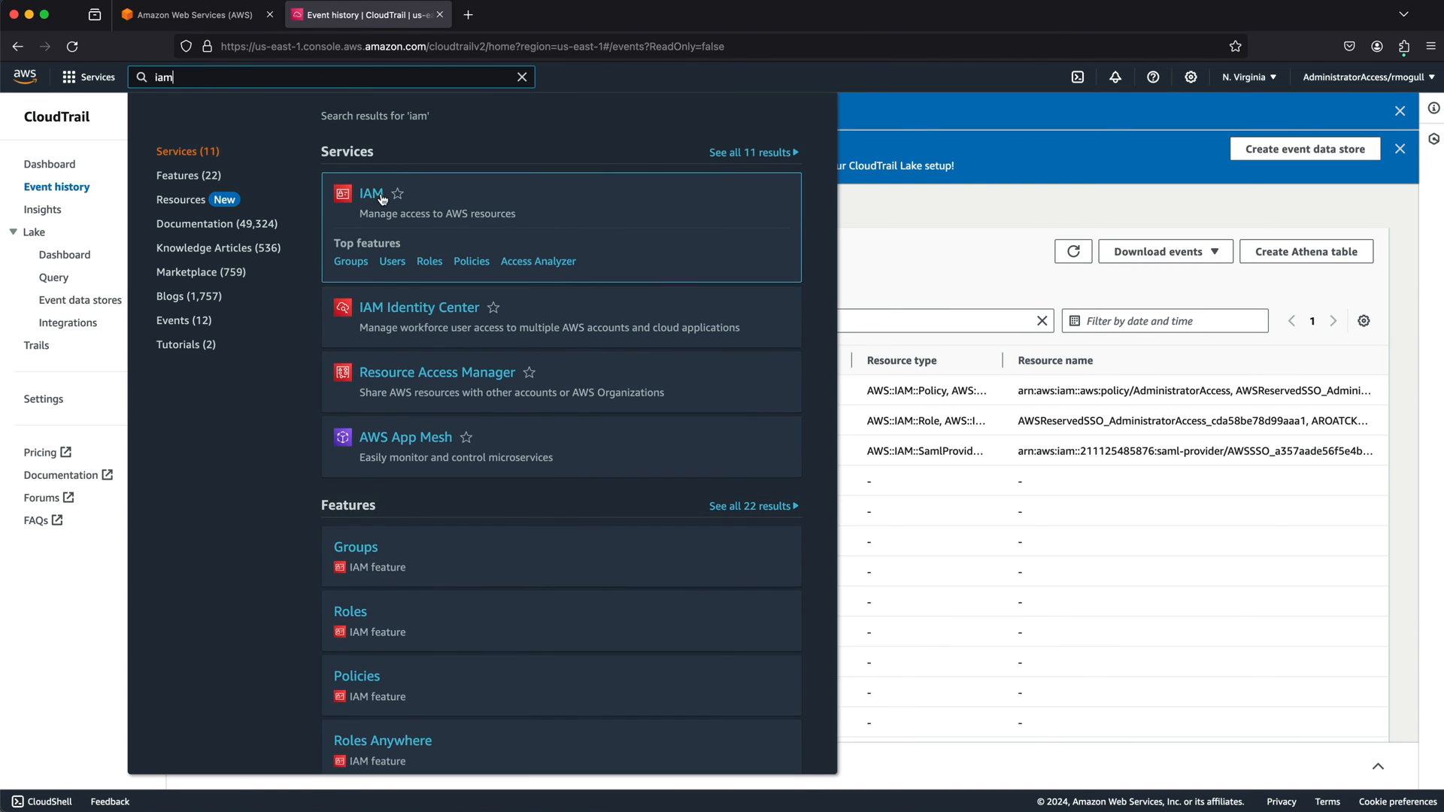
pyautogui.click(372, 194)
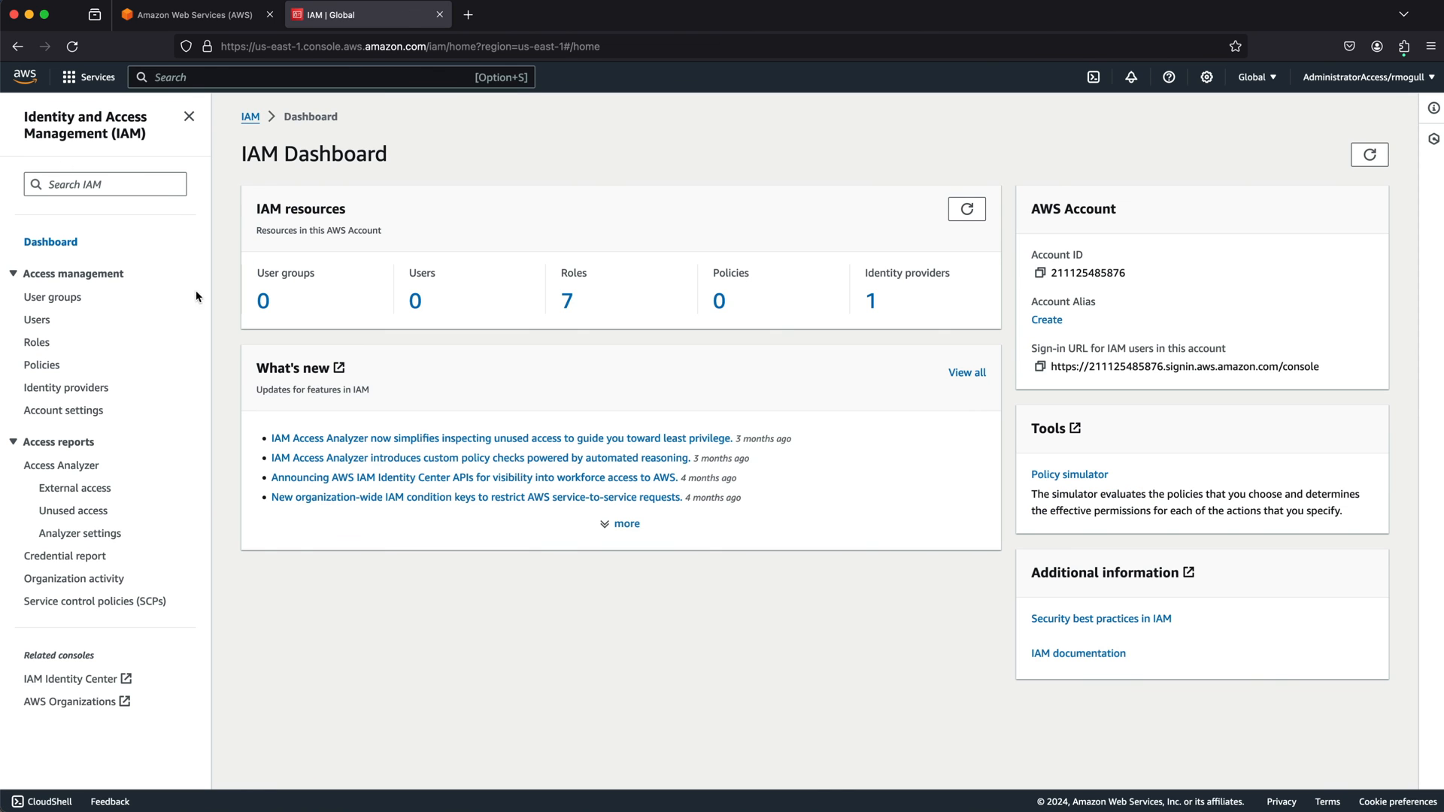
pyautogui.click(53, 299)
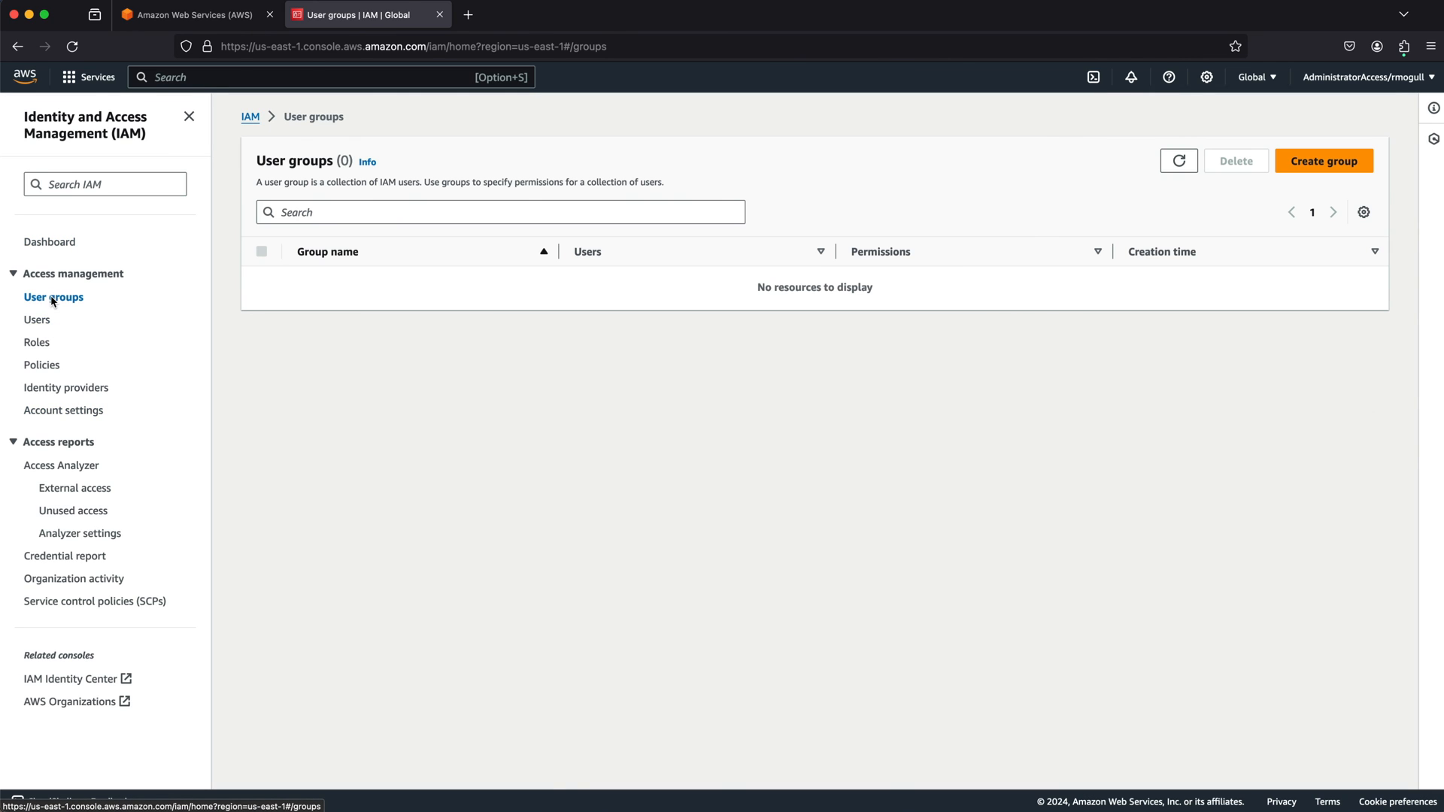
# Create an IAM user group named deleteme without adding users or attaching permissions policies
pyautogui.click(1323, 161)
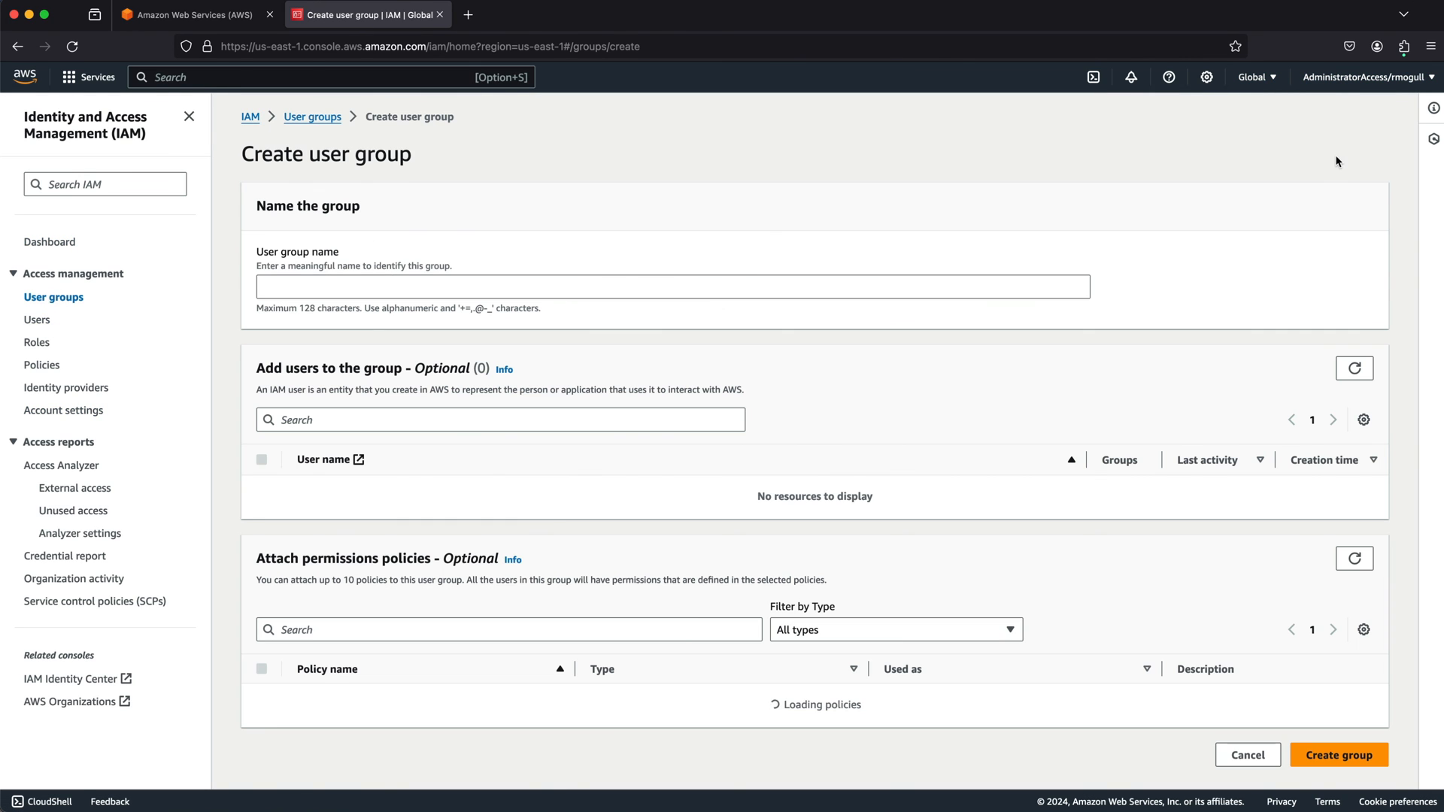
pyautogui.click(493, 286)
pyautogui.write('d')
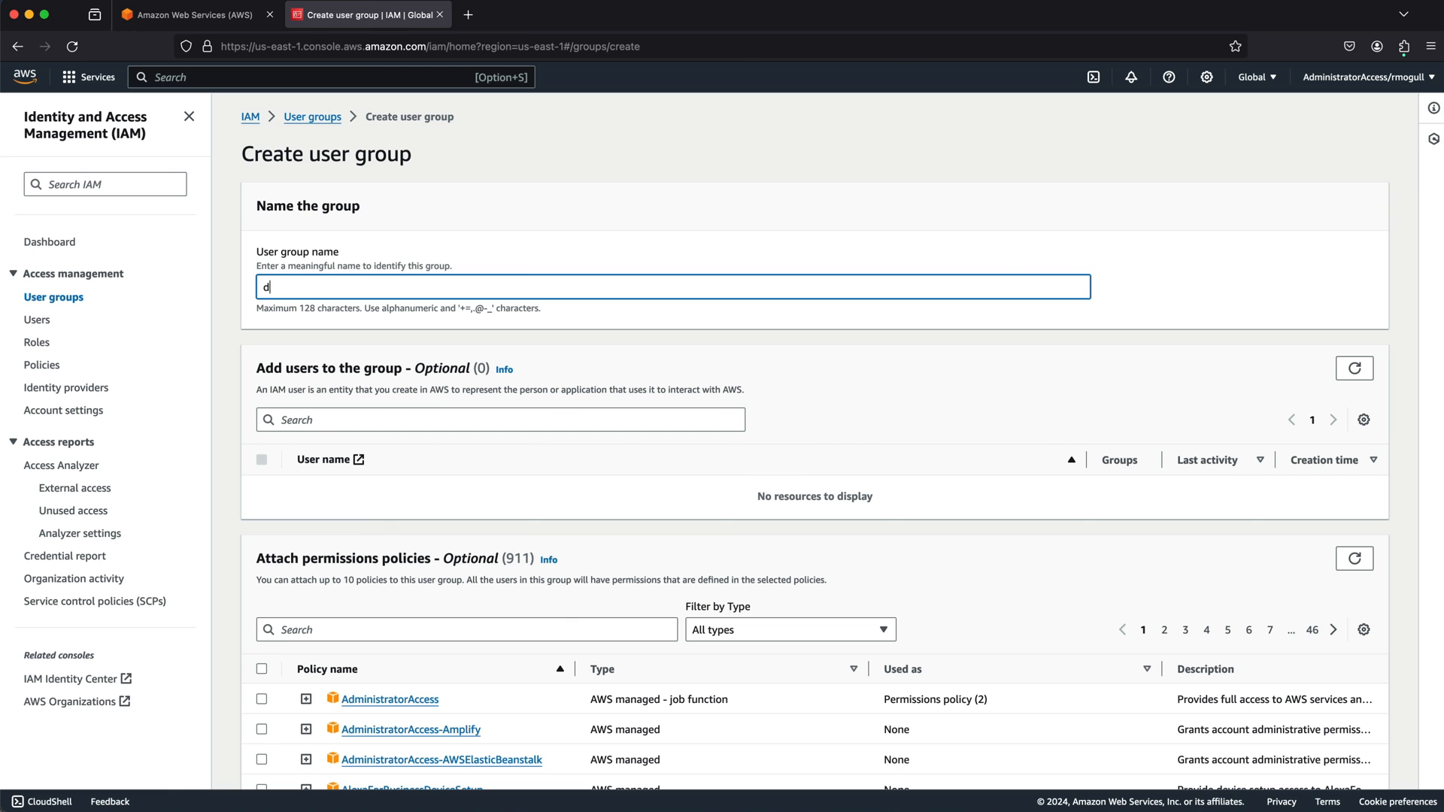
pyautogui.write('eleteme')
pyautogui.scroll(-6, 623, 502)
pyautogui.scroll(2, 622, 506)
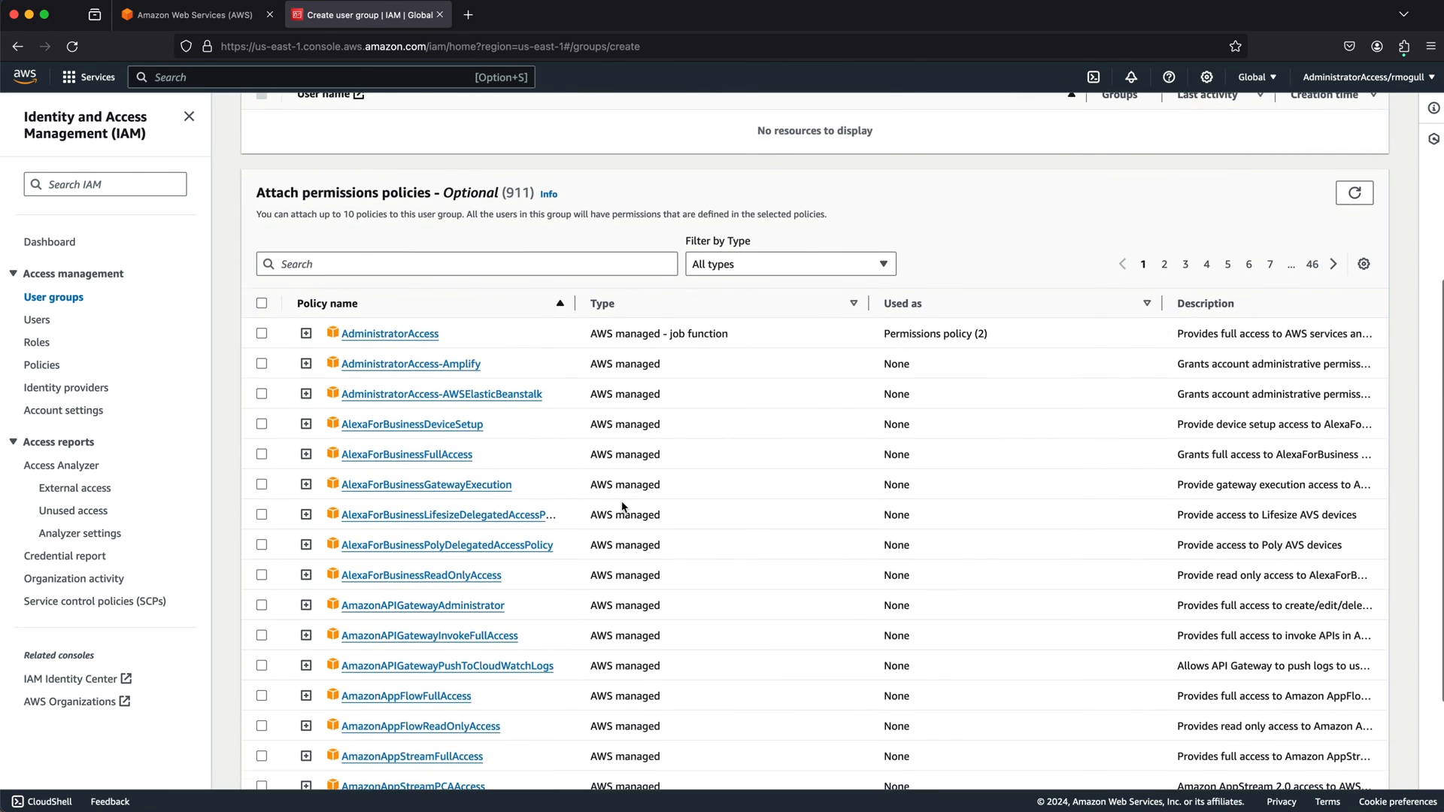
pyautogui.scroll(2, 623, 505)
pyautogui.scroll(-5, 1346, 760)
pyautogui.click(1341, 782)
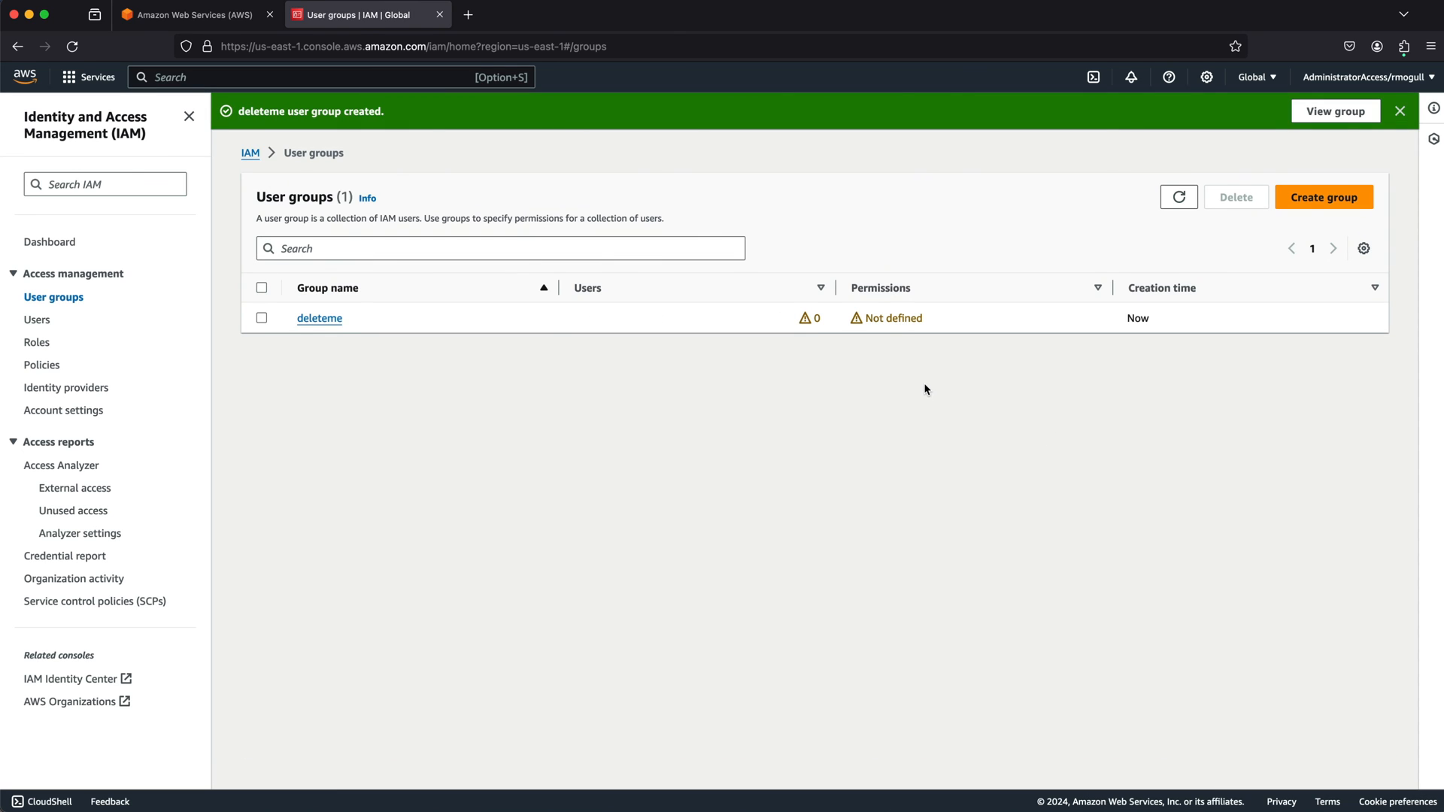
# Return to CloudTrail's event history and refresh the list of events
pyautogui.click(94, 79)
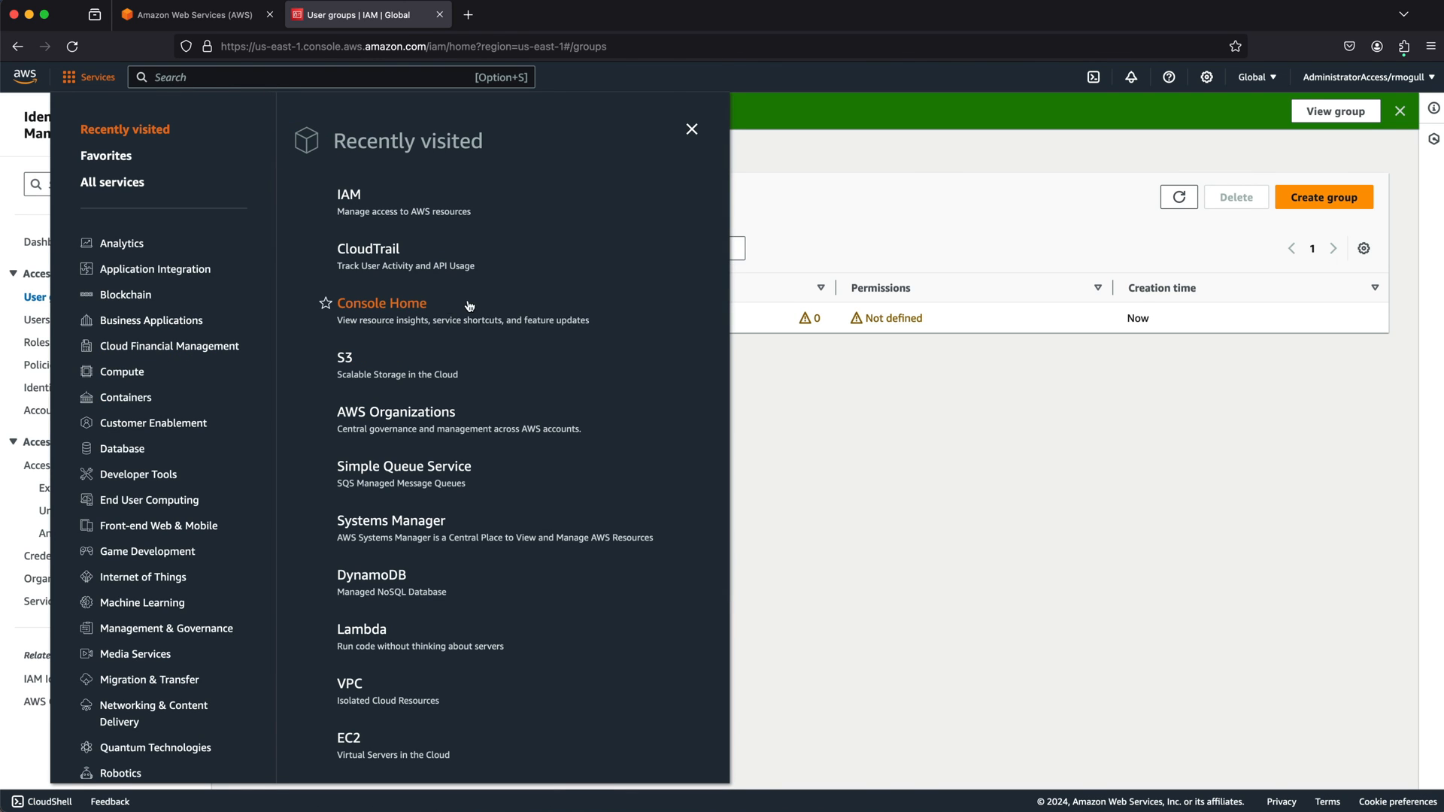
pyautogui.click(348, 251)
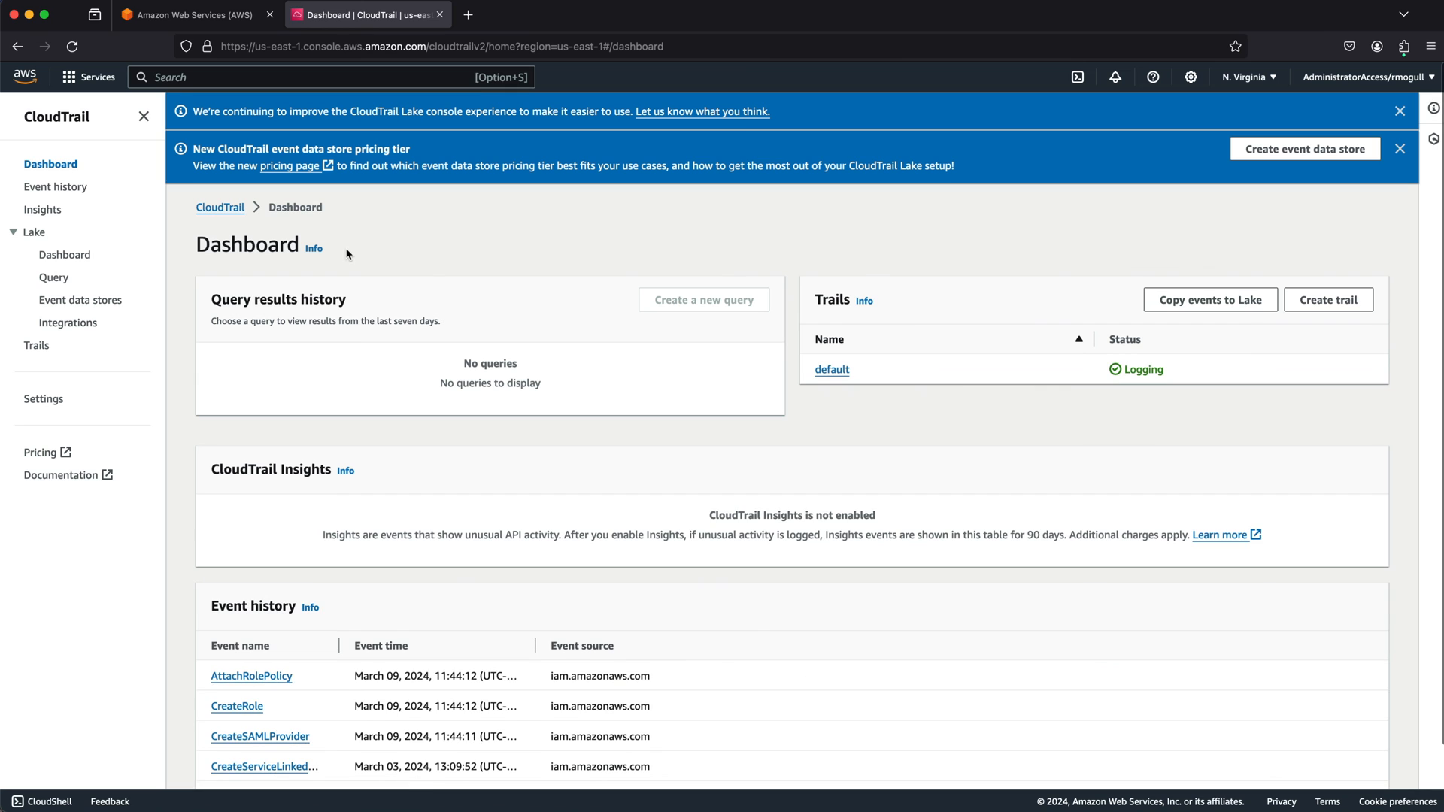
pyautogui.click(55, 188)
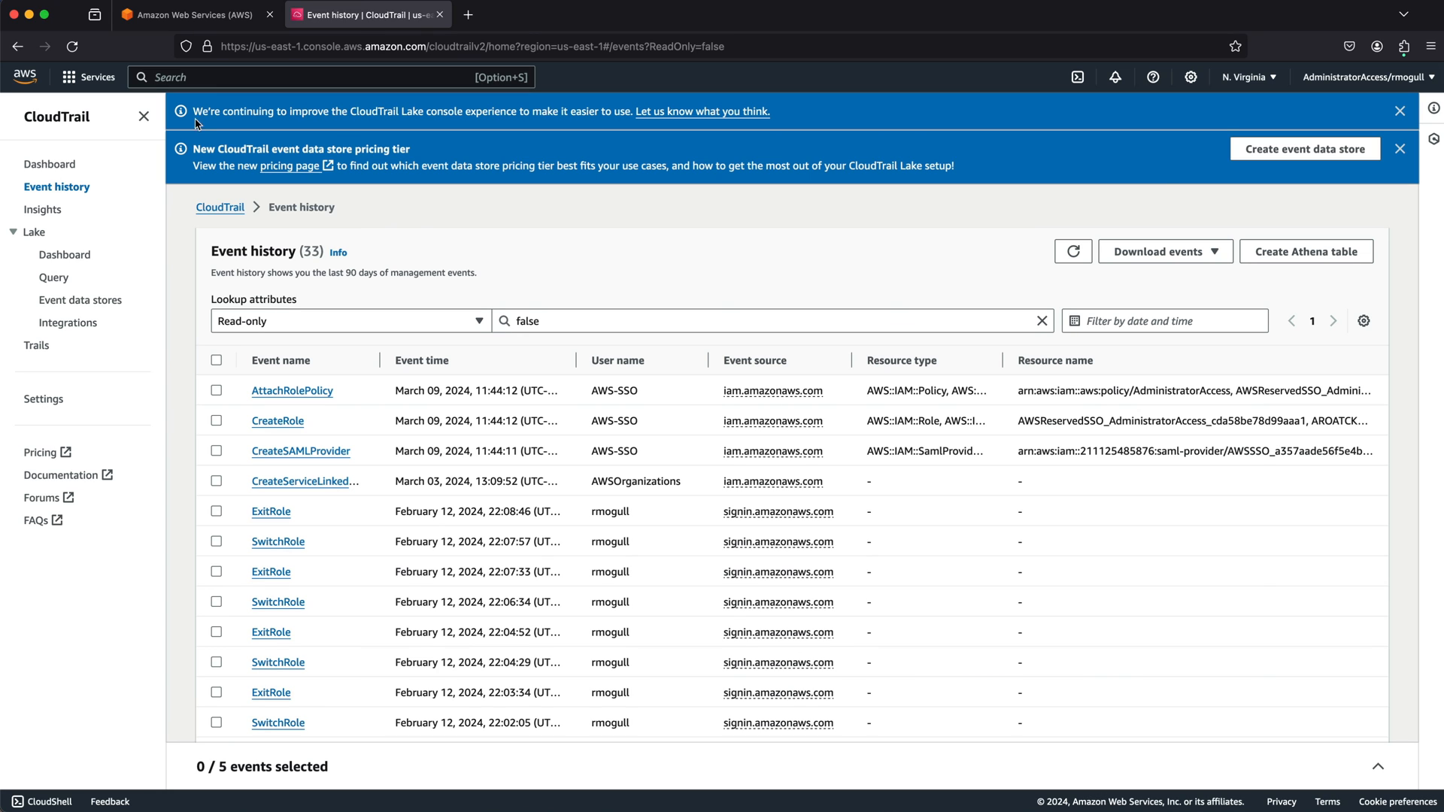
pyautogui.click(1074, 254)
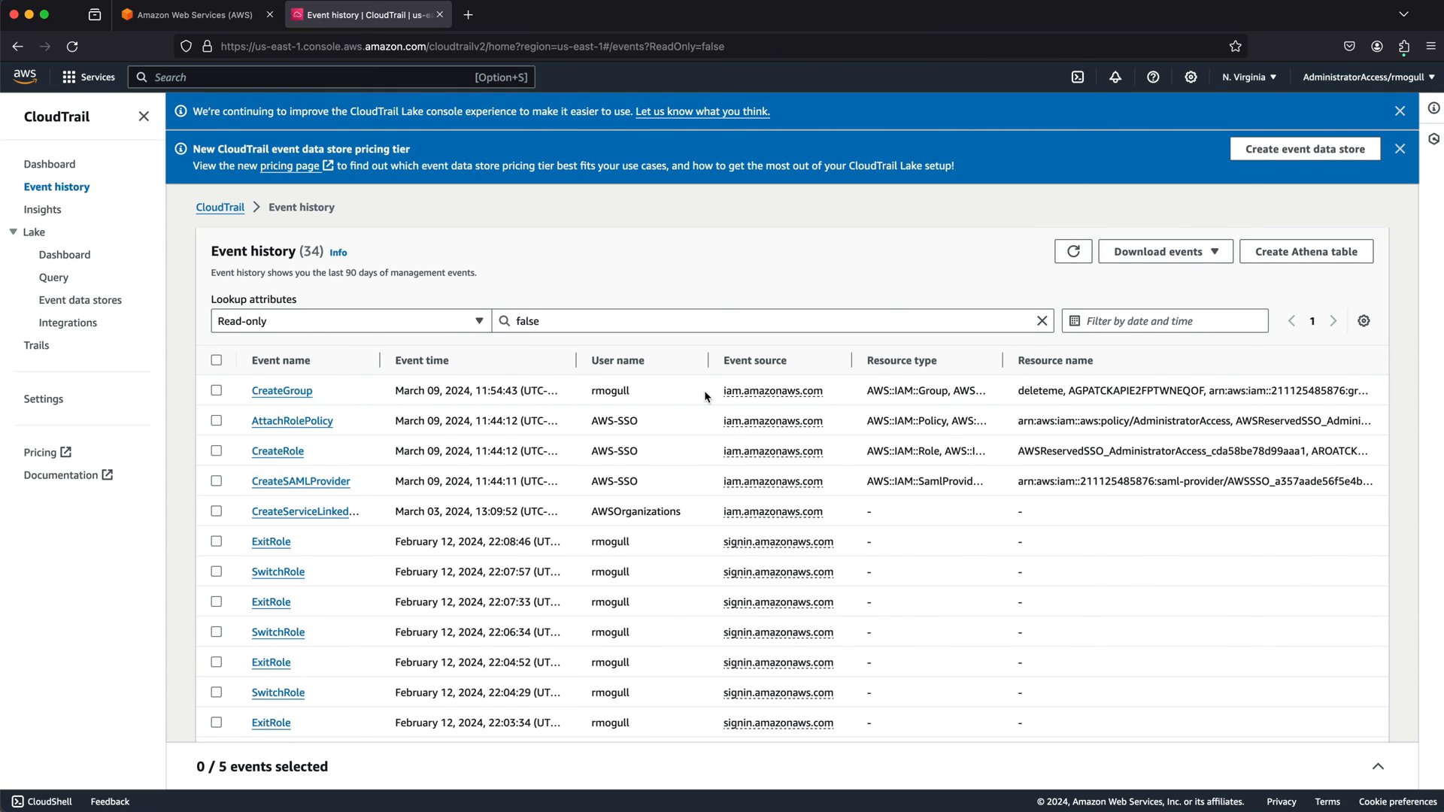
# Open the CreateGroup event and examine its record, highlighting the assumed role name and the session username in the userIdentity ARN
pyautogui.click(286, 393)
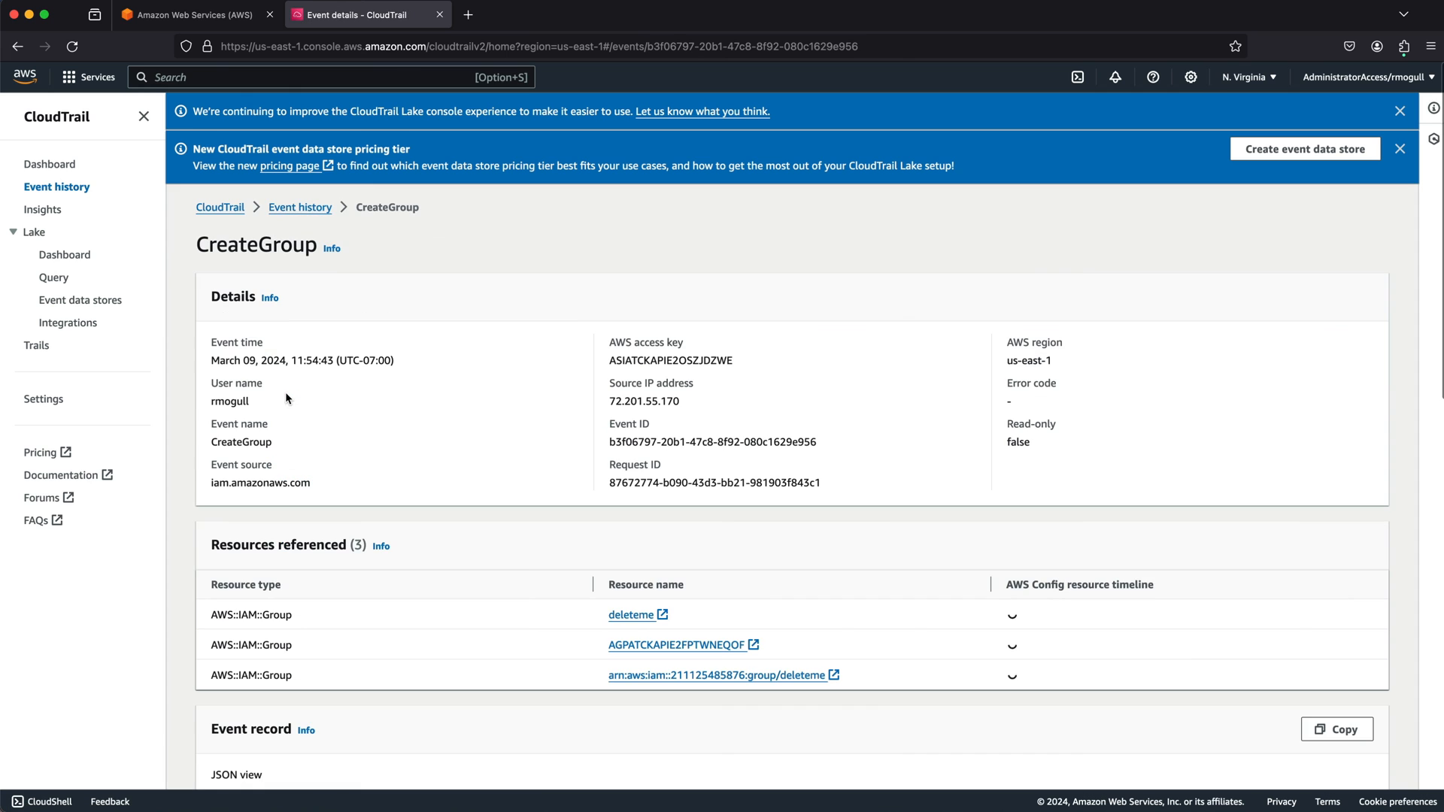
pyautogui.scroll(-5, 286, 399)
pyautogui.scroll(-3, 285, 395)
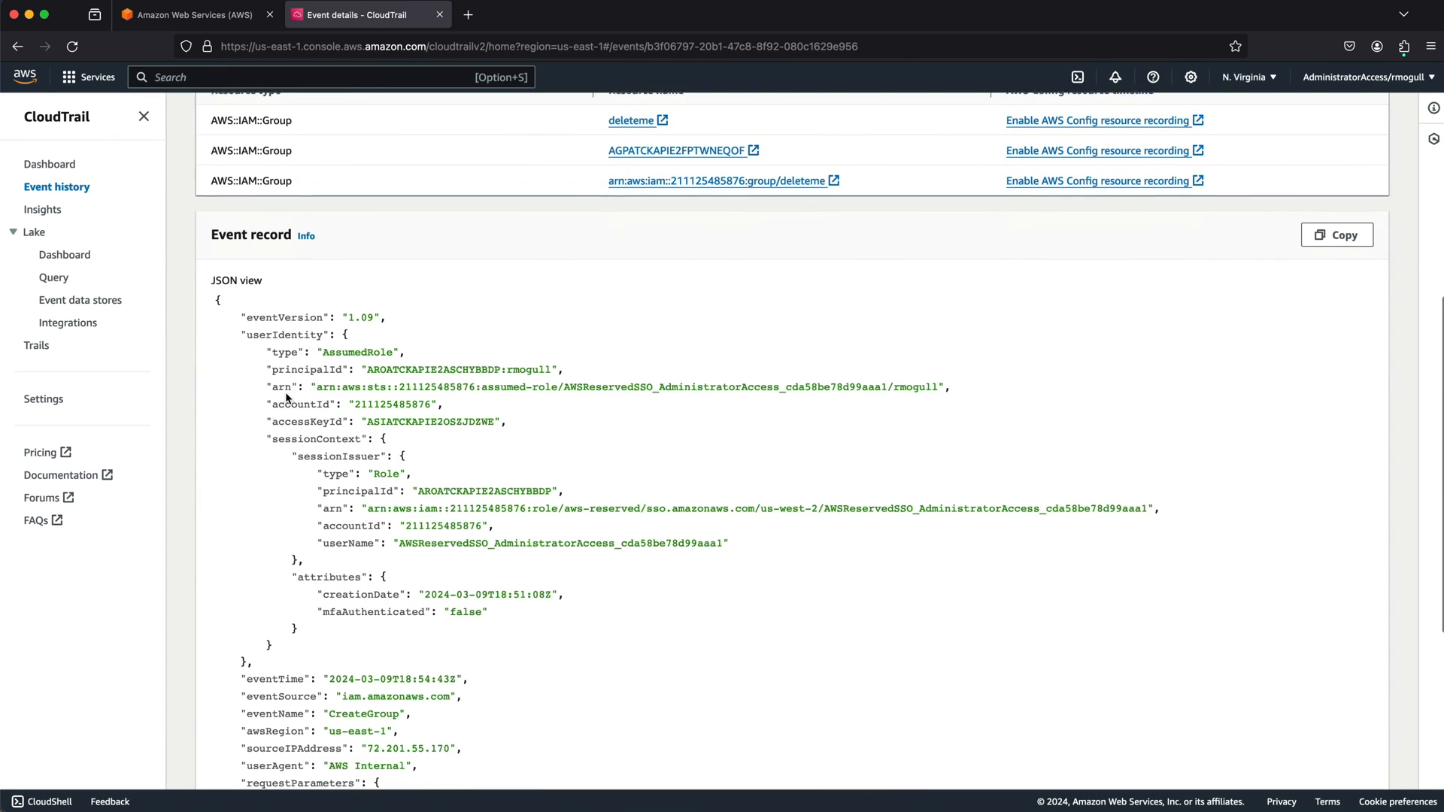
pyautogui.scroll(5, 285, 393)
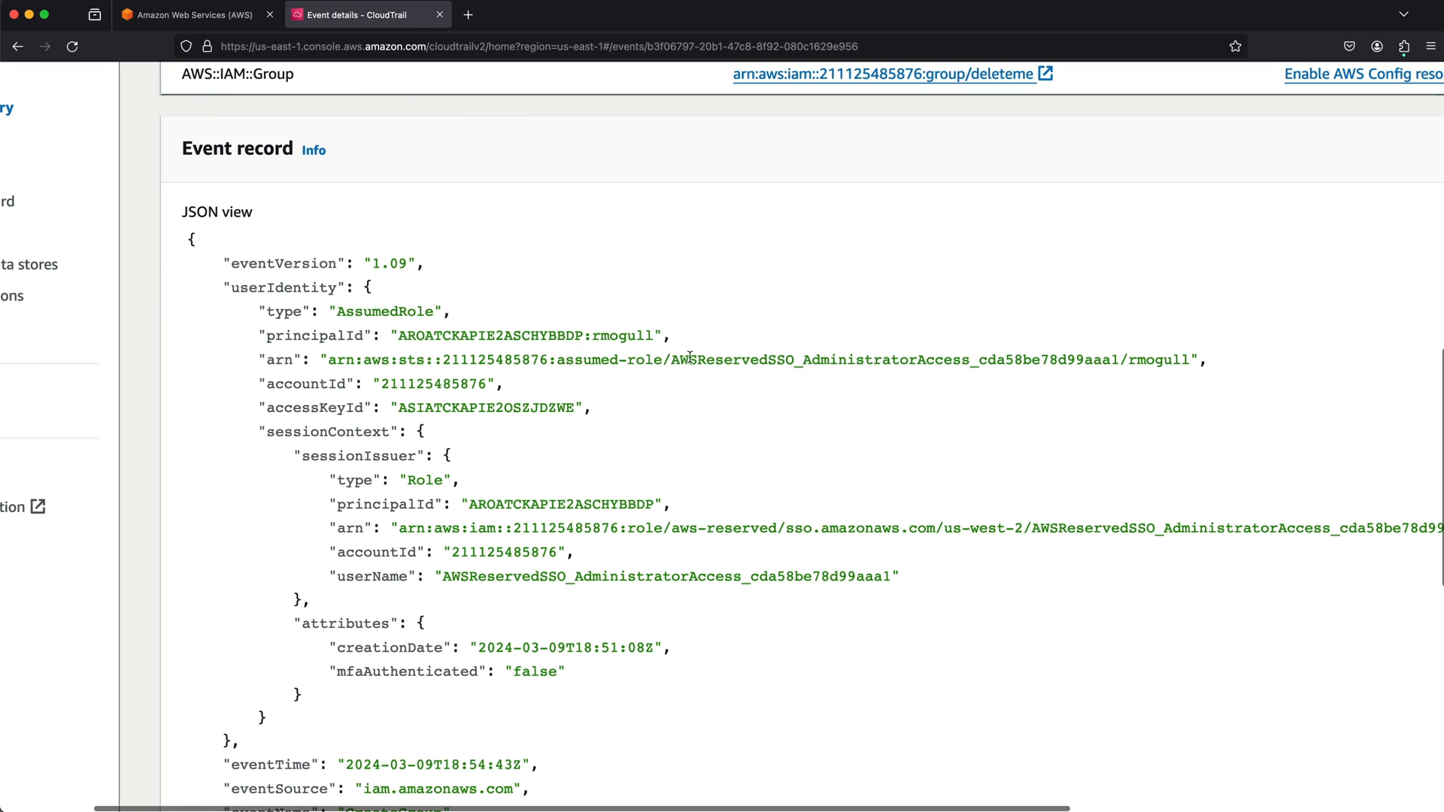
pyautogui.moveTo(668, 360); pyautogui.dragTo(905, 355)
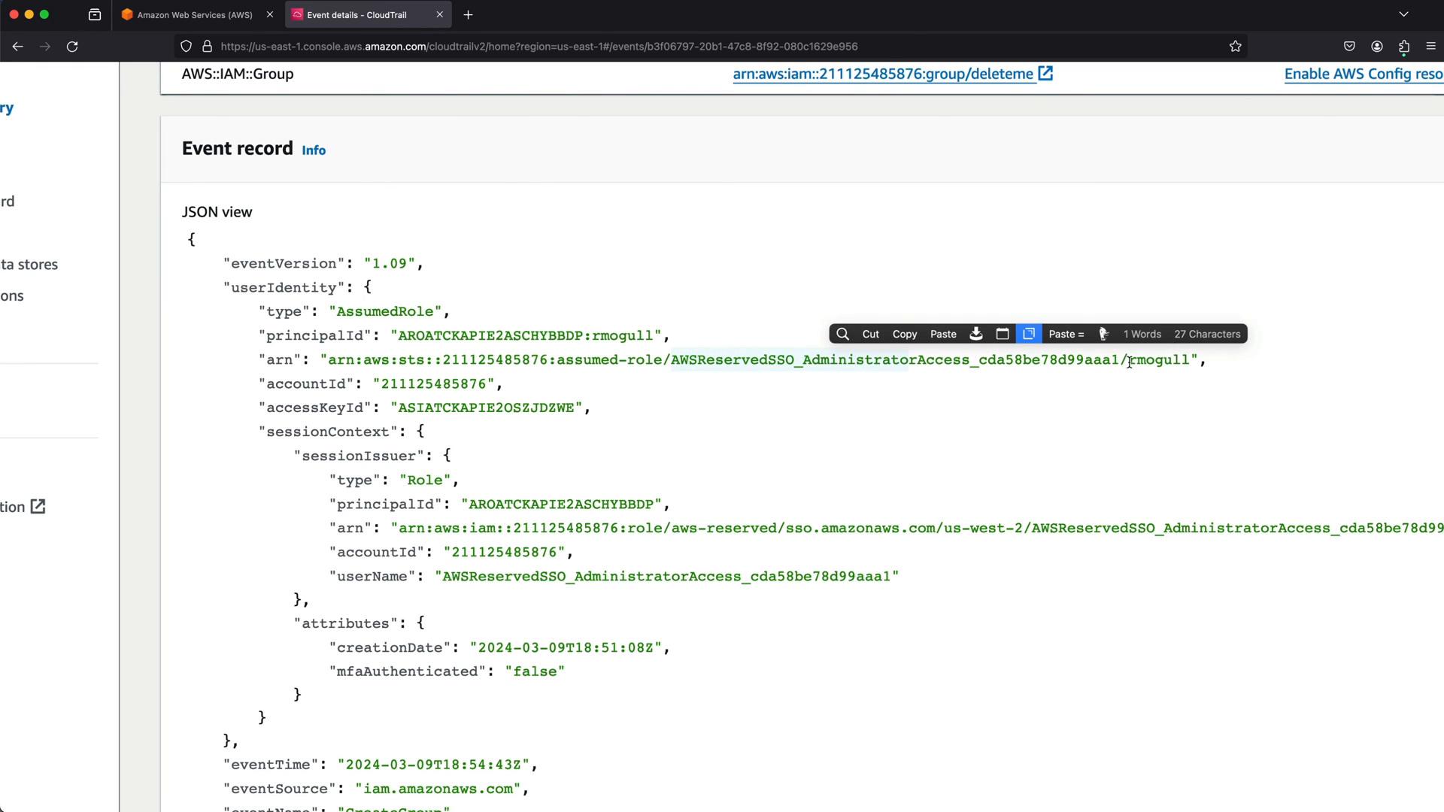
pyautogui.moveTo(1130, 362); pyautogui.dragTo(1194, 357)
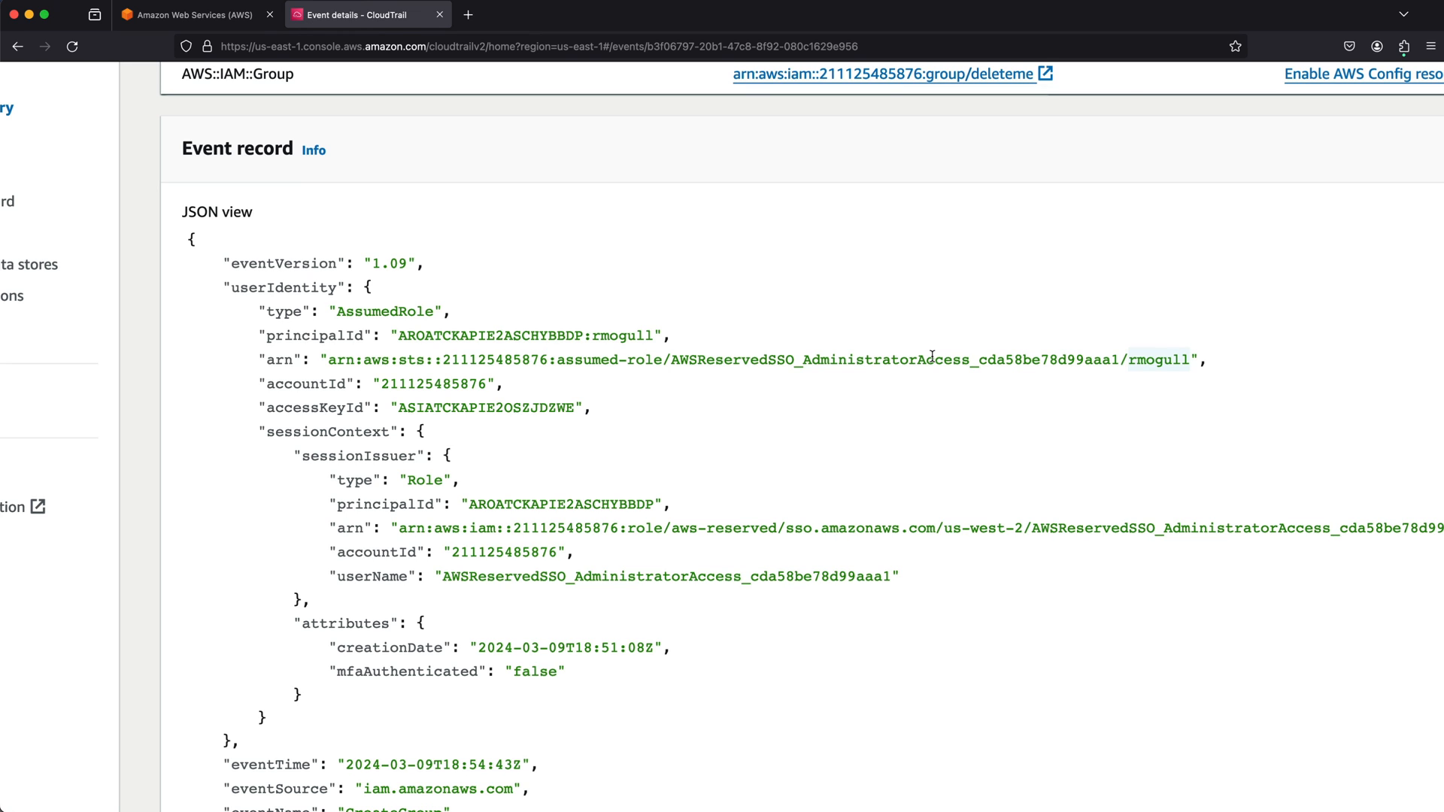
pyautogui.scroll(-1, 932, 356)
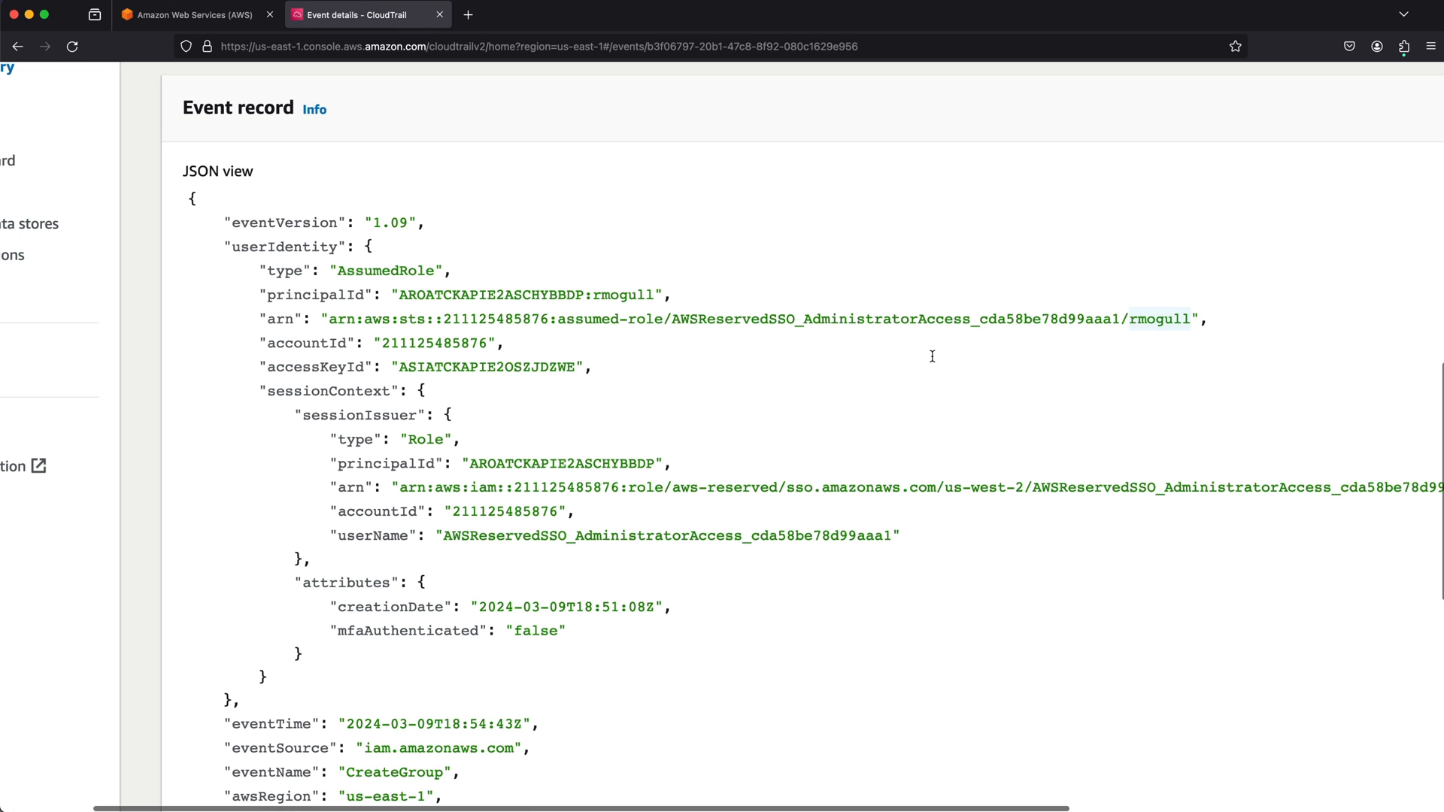